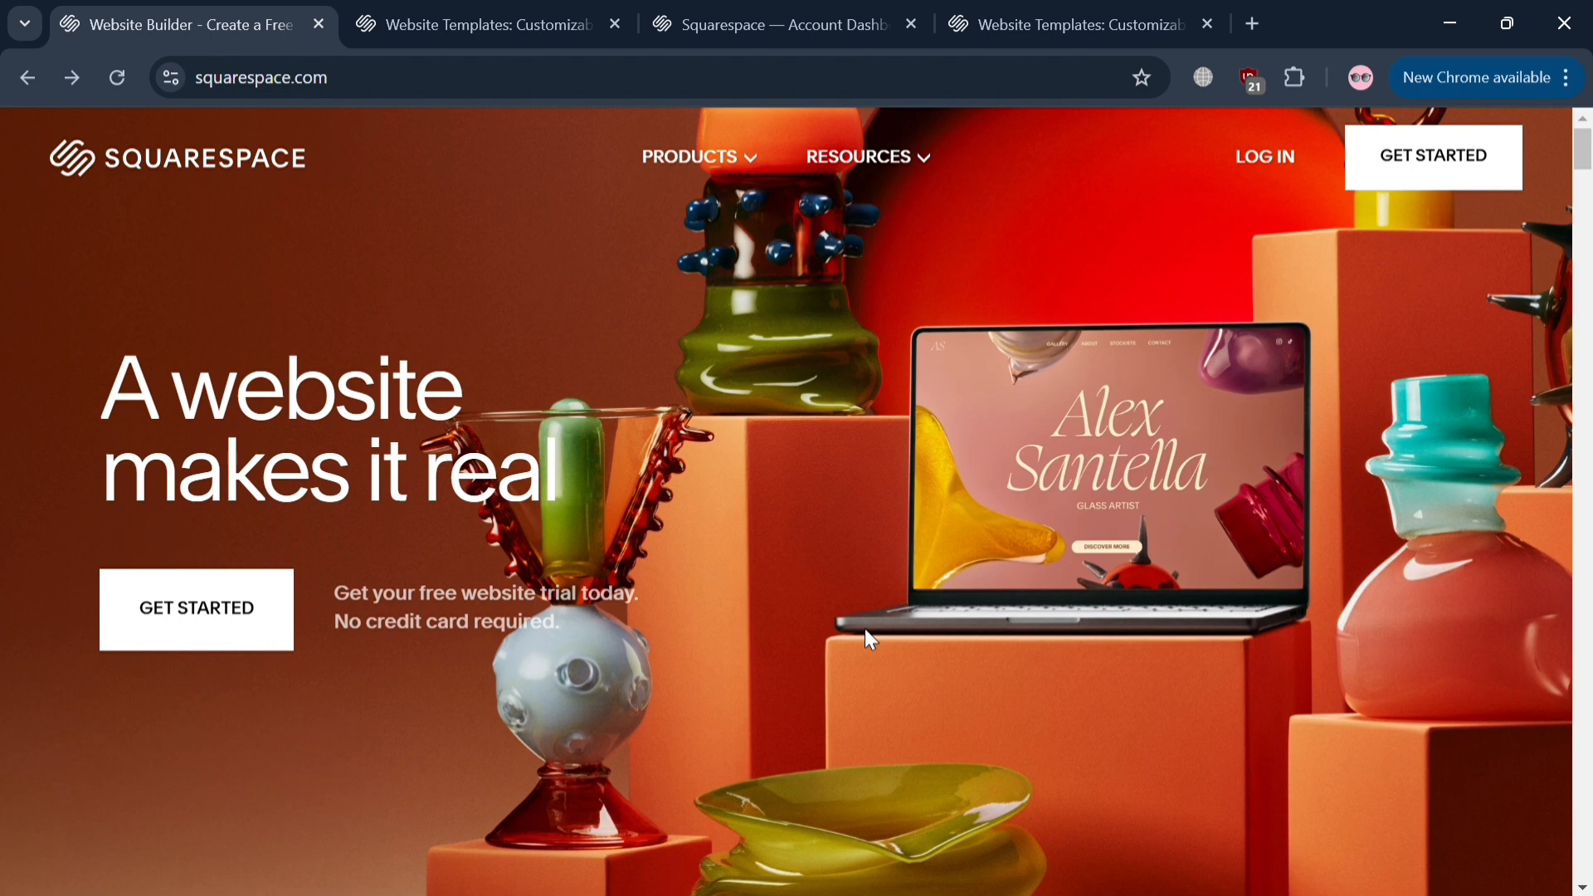
Look through the Squarespace home page, from the domain search and template sections down to the getting-started guides
scroll(864, 629, down, 4)
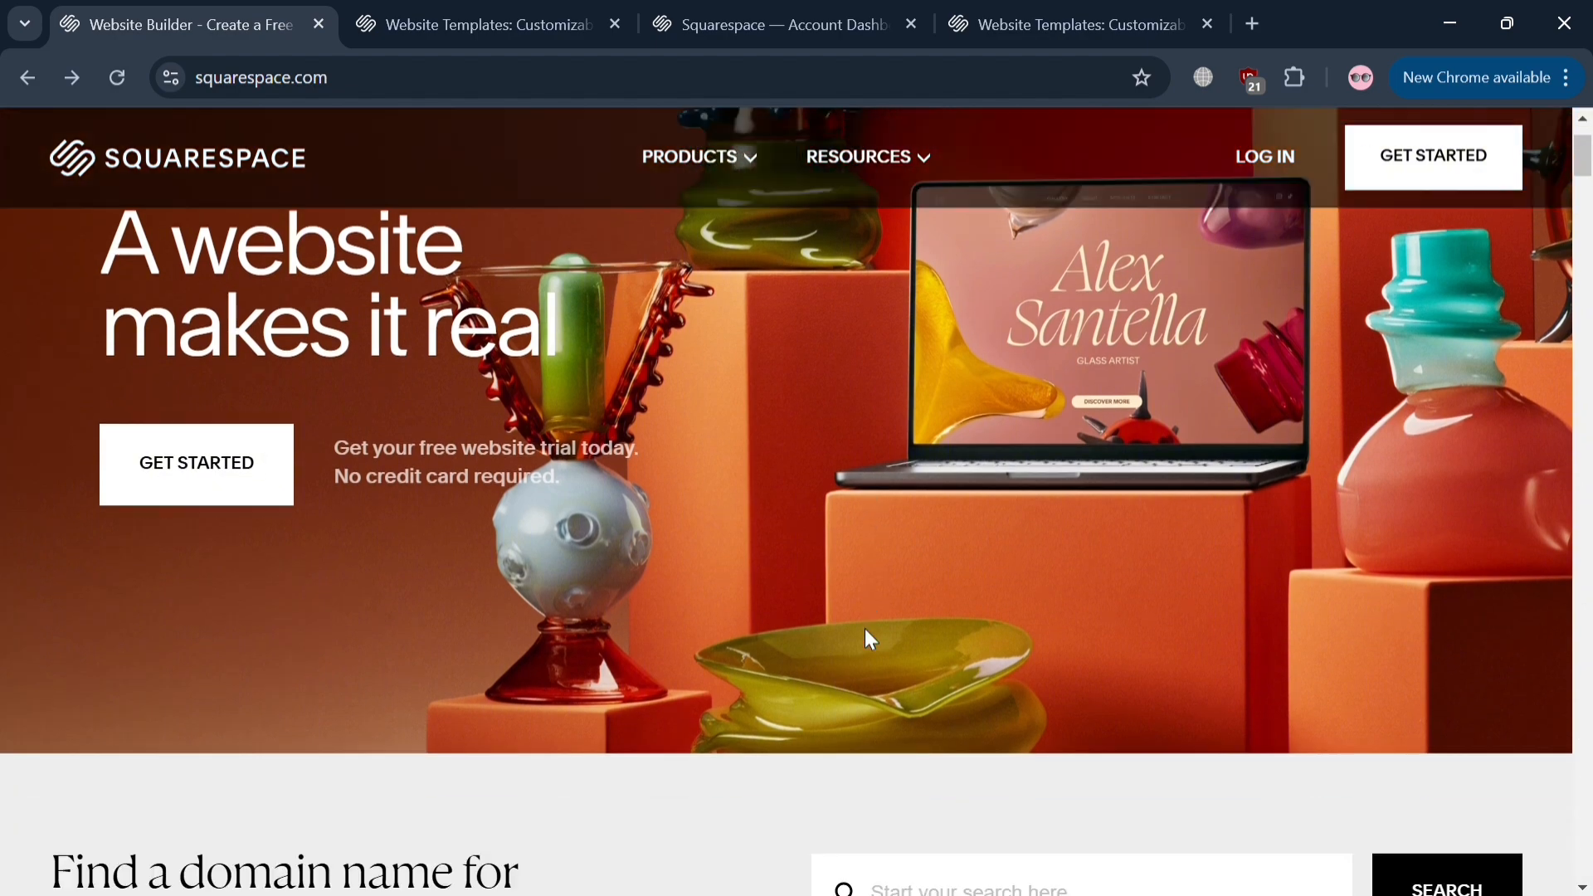
scroll(865, 629, up, 4)
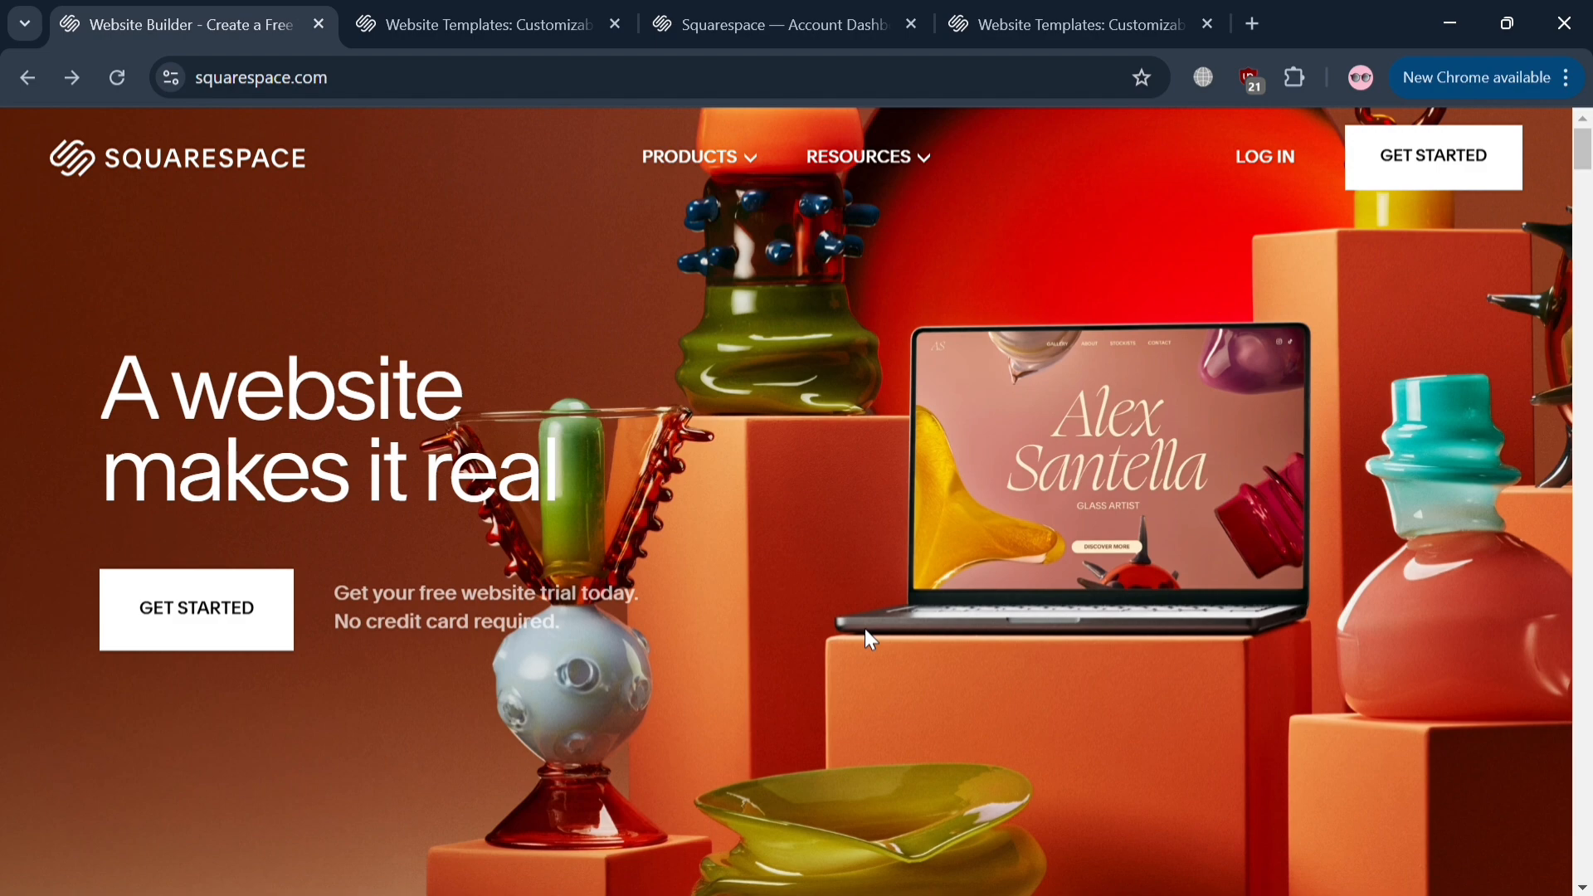
scroll(865, 630, down, 8)
scroll(866, 631, down, 3)
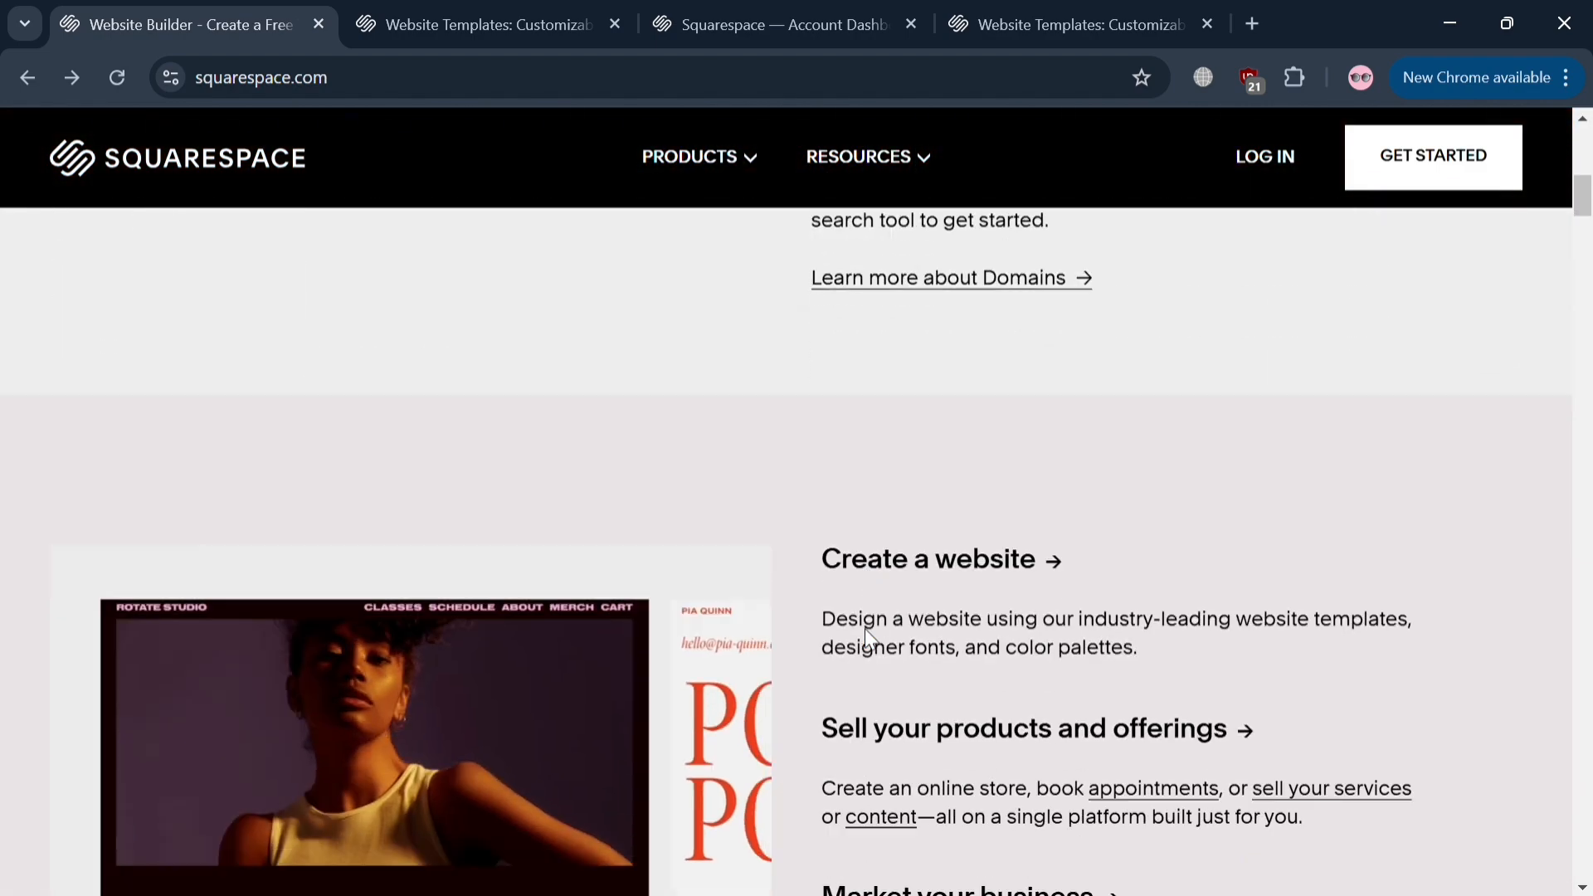
scroll(876, 639, down, 3)
scroll(876, 639, down, 5)
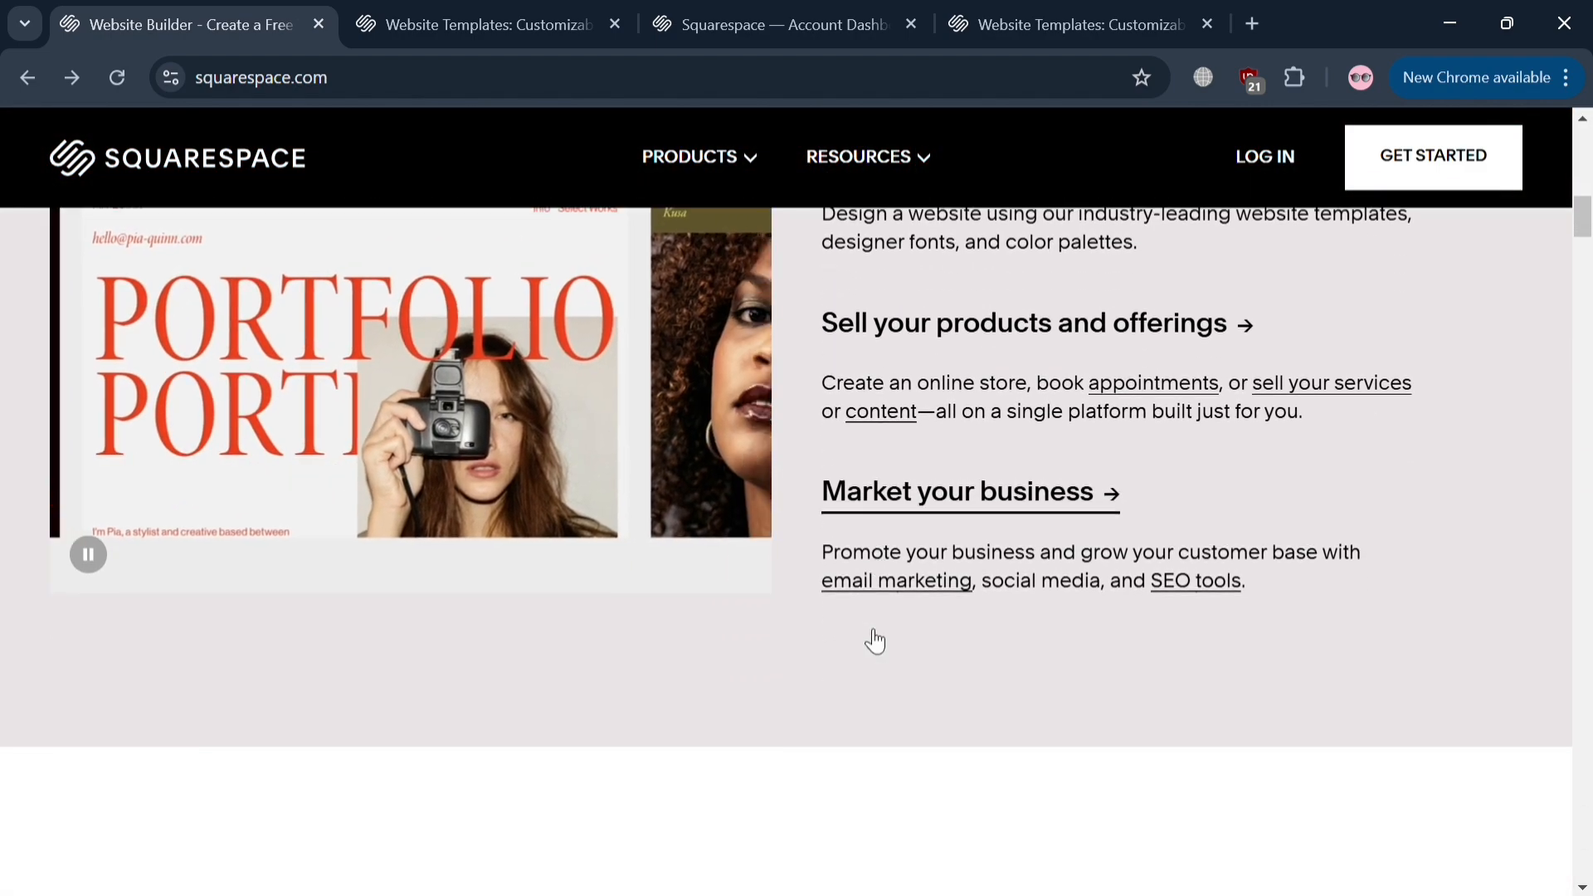
scroll(872, 639, down, 15)
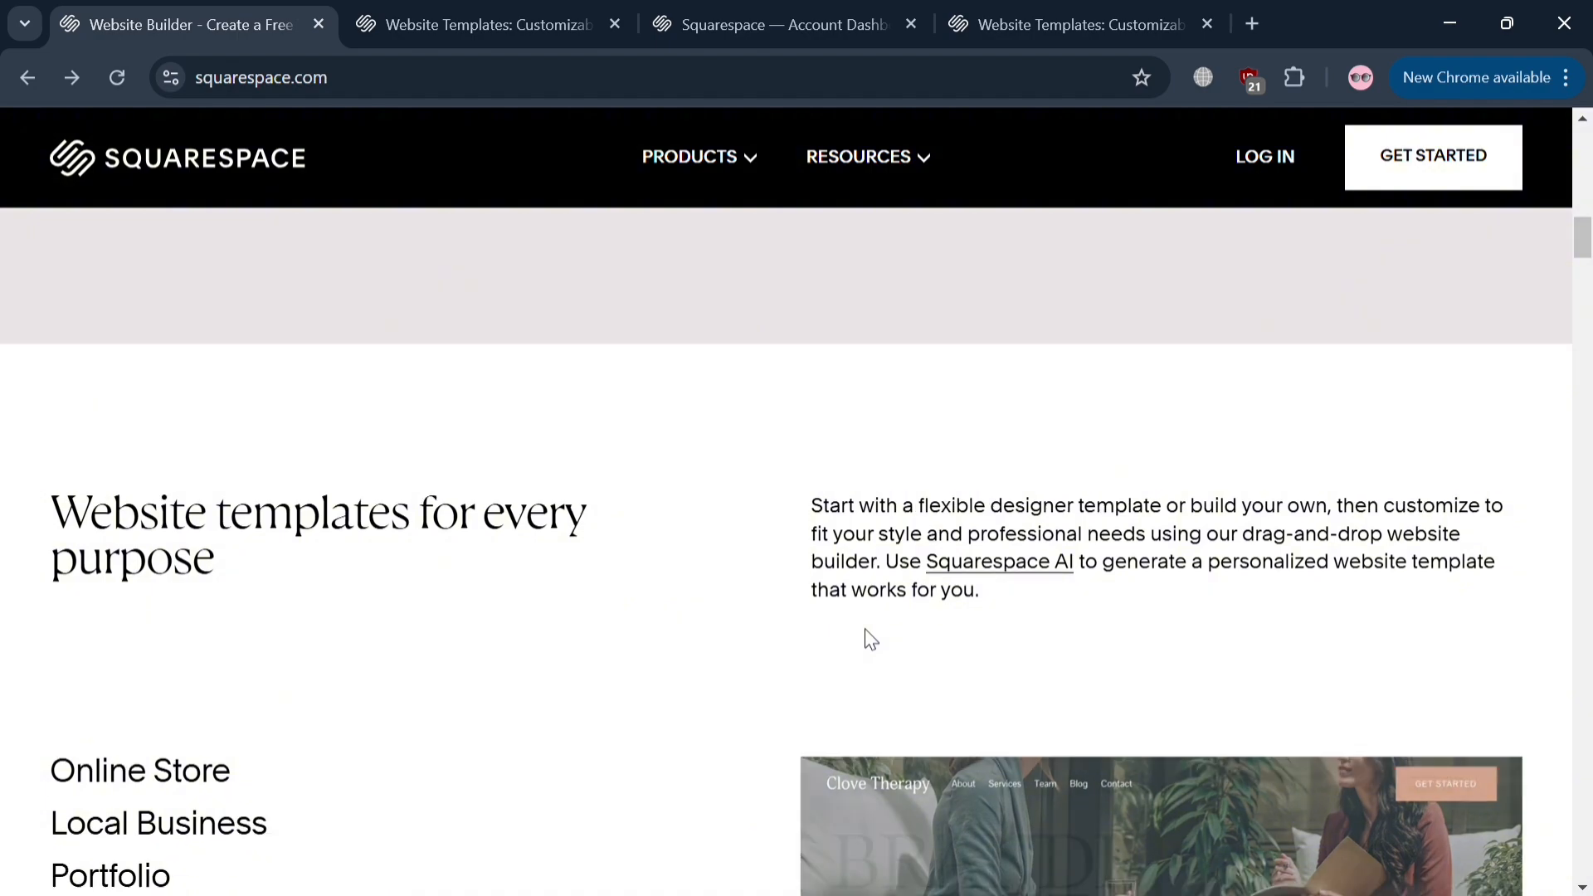
scroll(879, 641, down, 8)
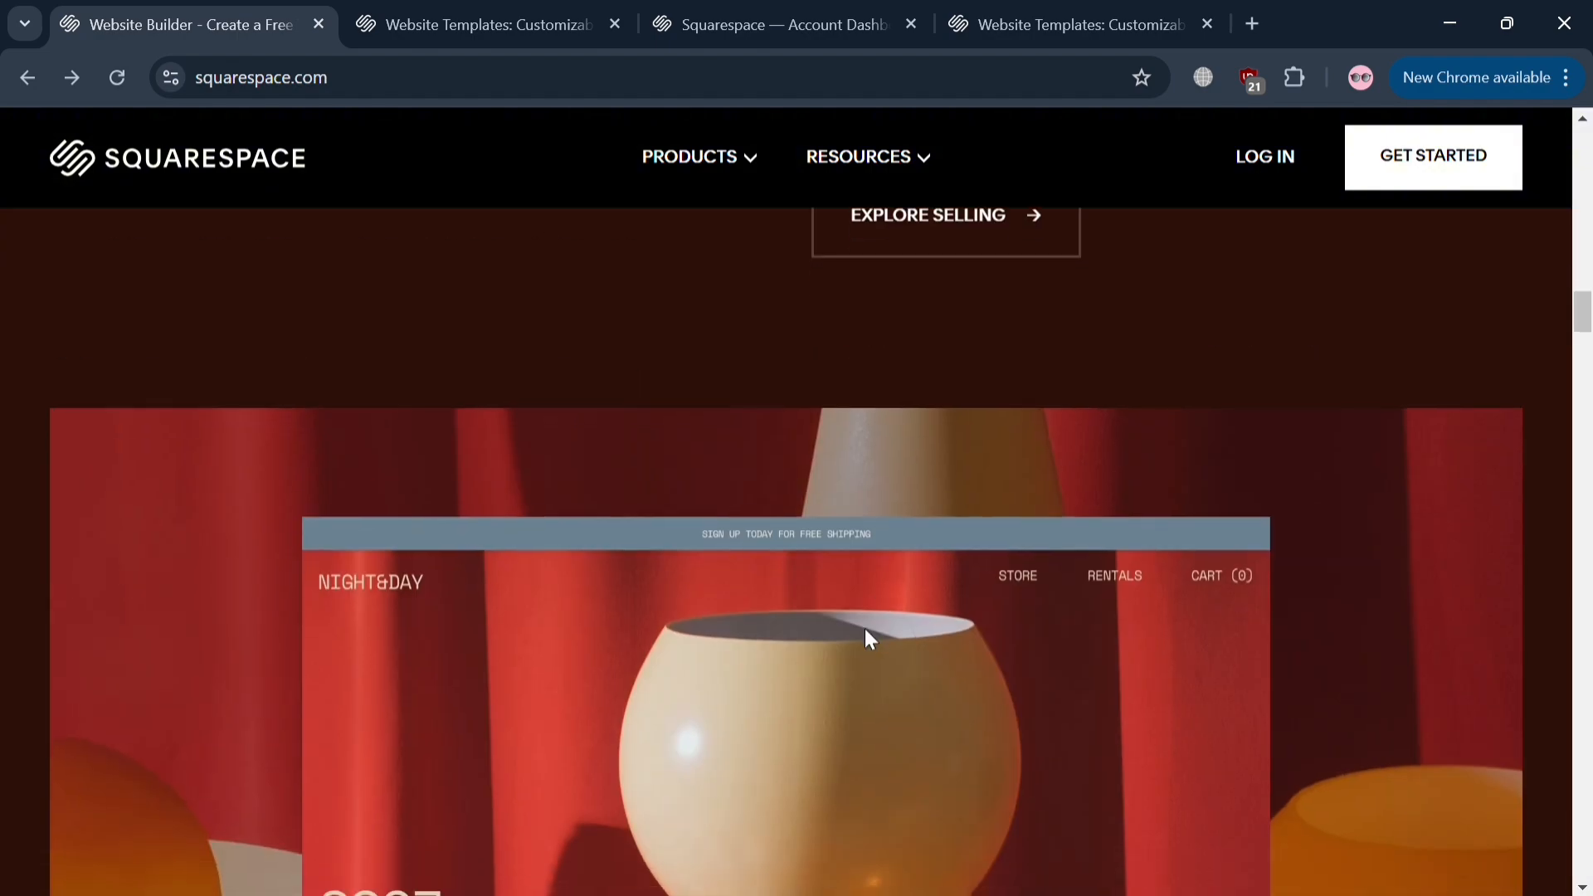
scroll(866, 632, down, 5)
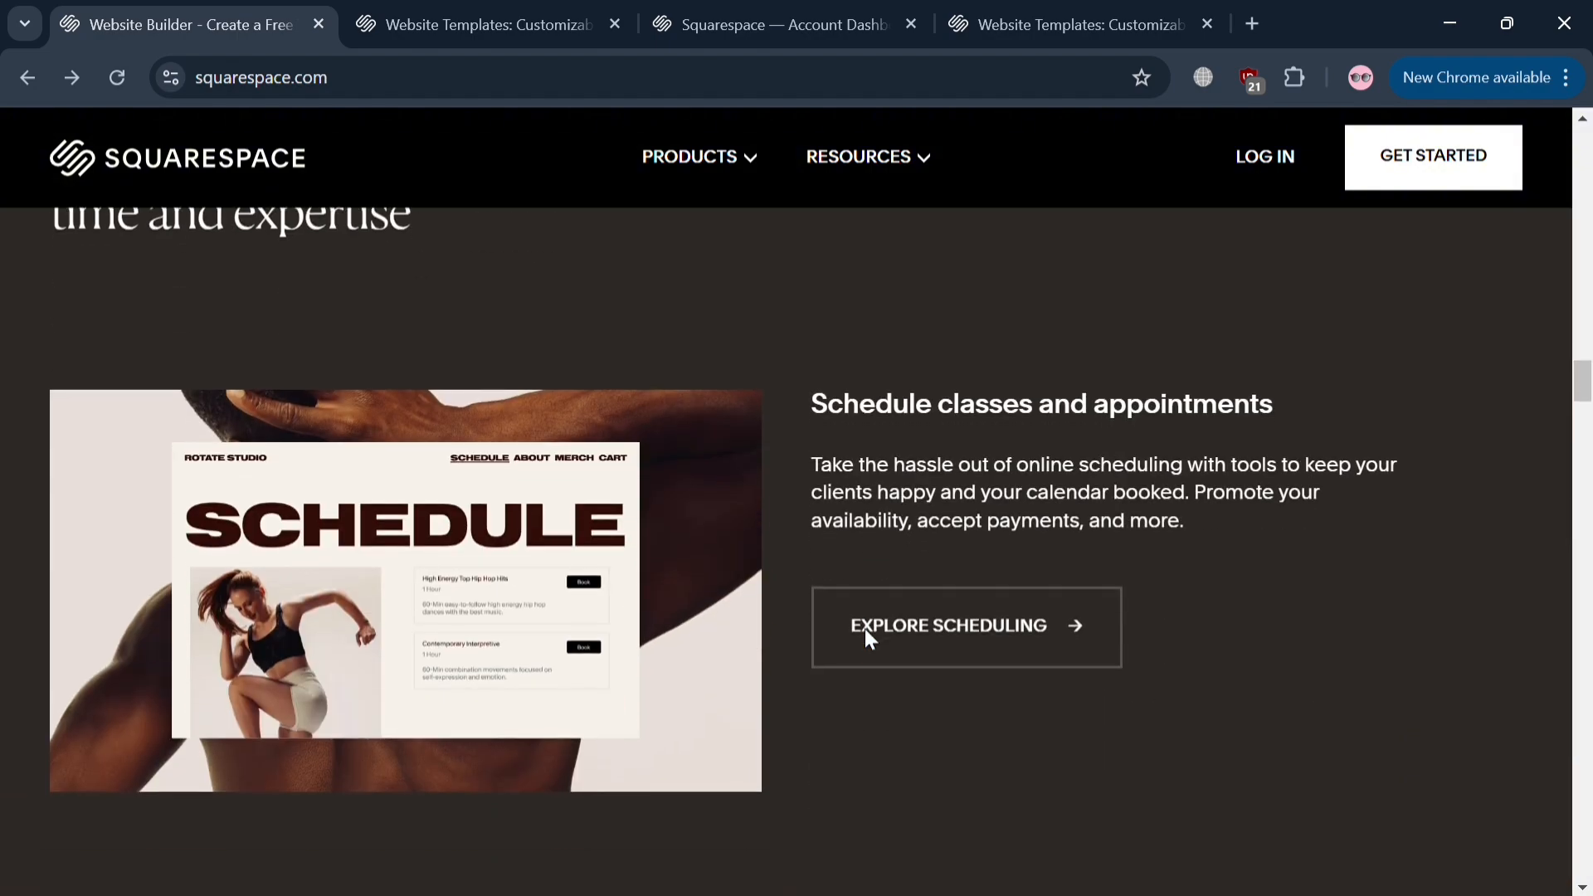
scroll(870, 634, down, 7)
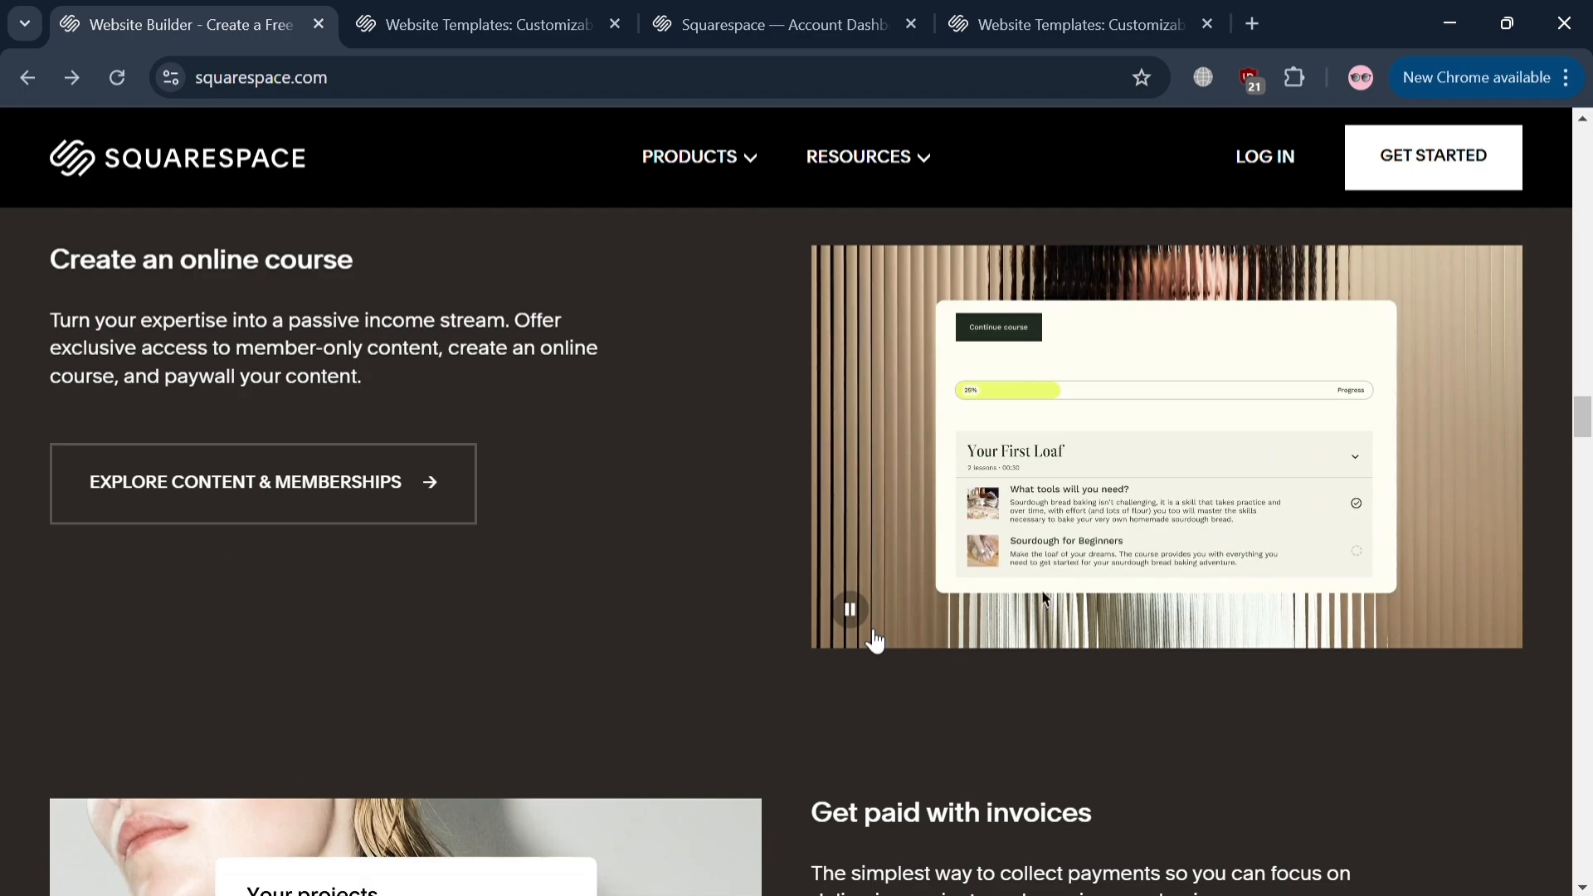
scroll(871, 639, down, 3)
scroll(868, 639, down, 3)
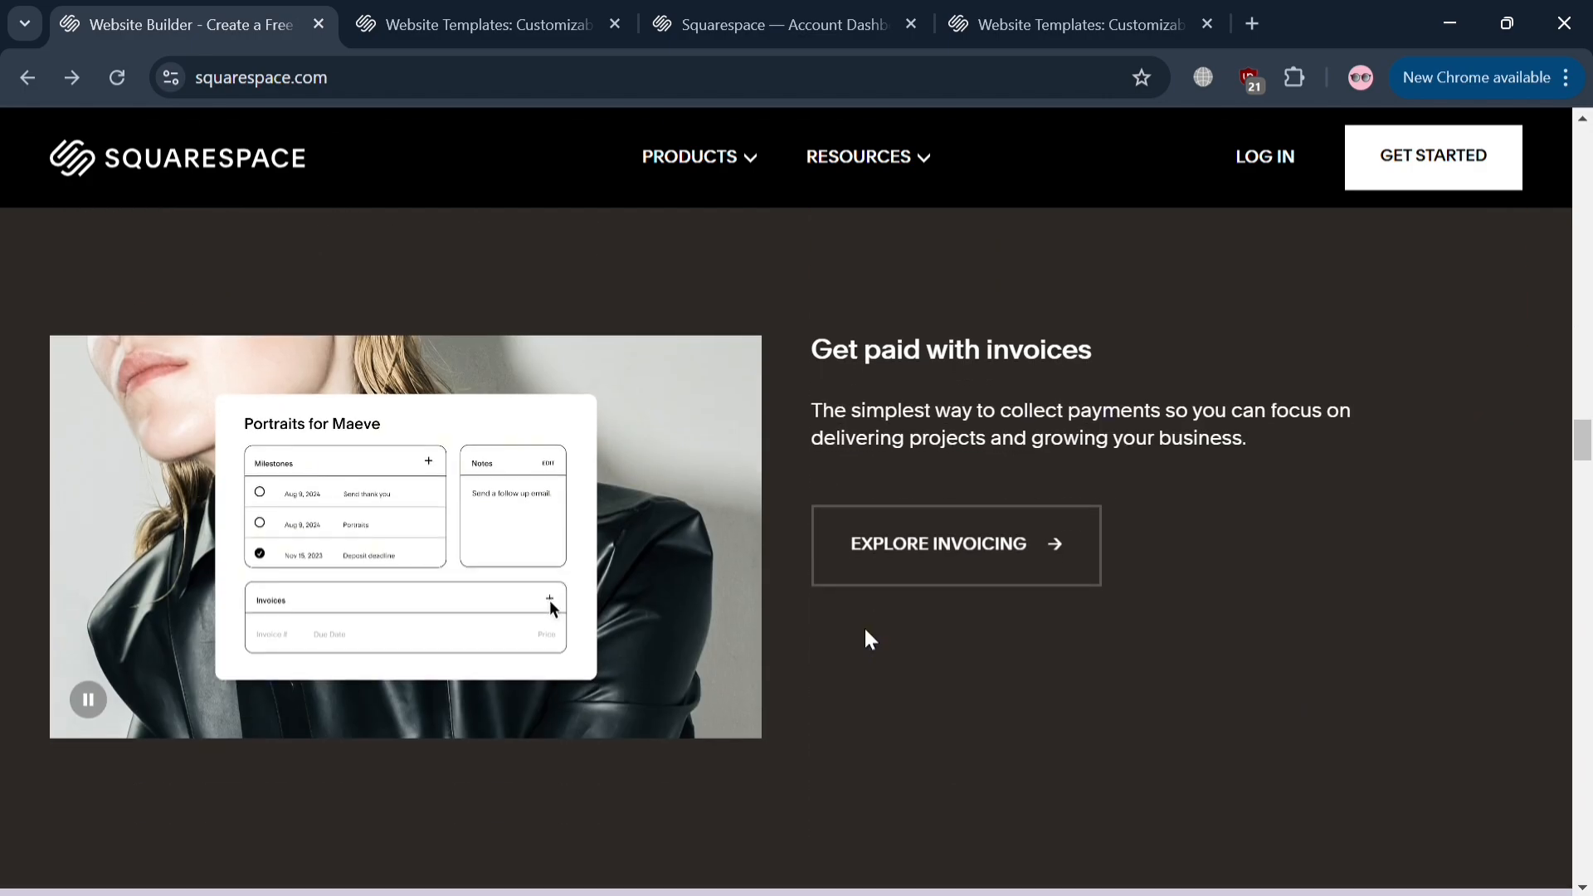
scroll(869, 639, down, 10)
scroll(866, 632, up, 15)
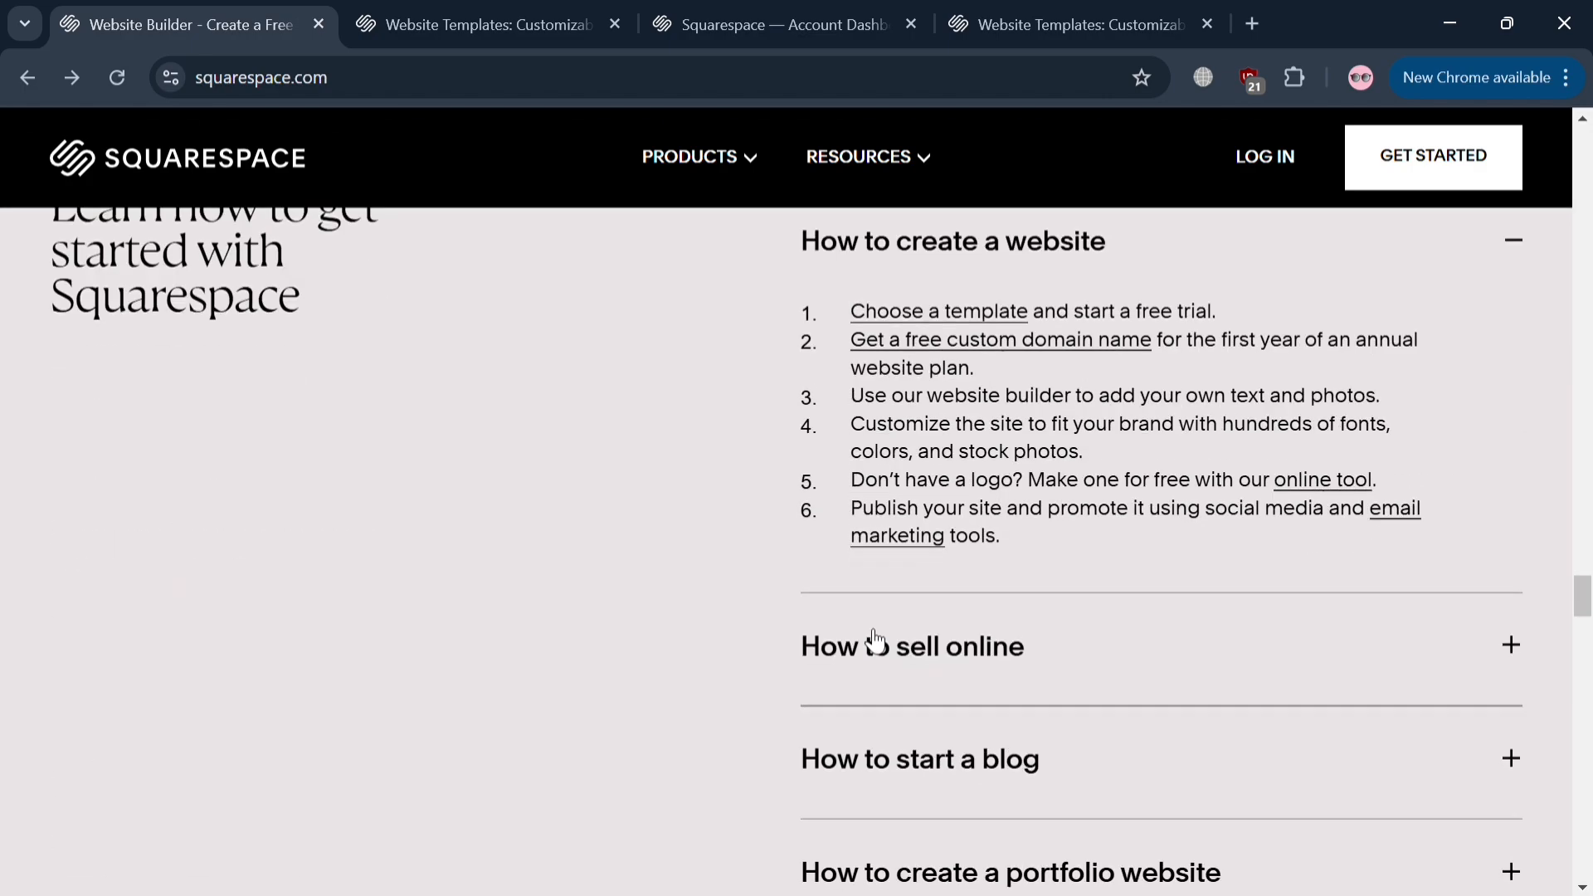
scroll(879, 642, up, 10)
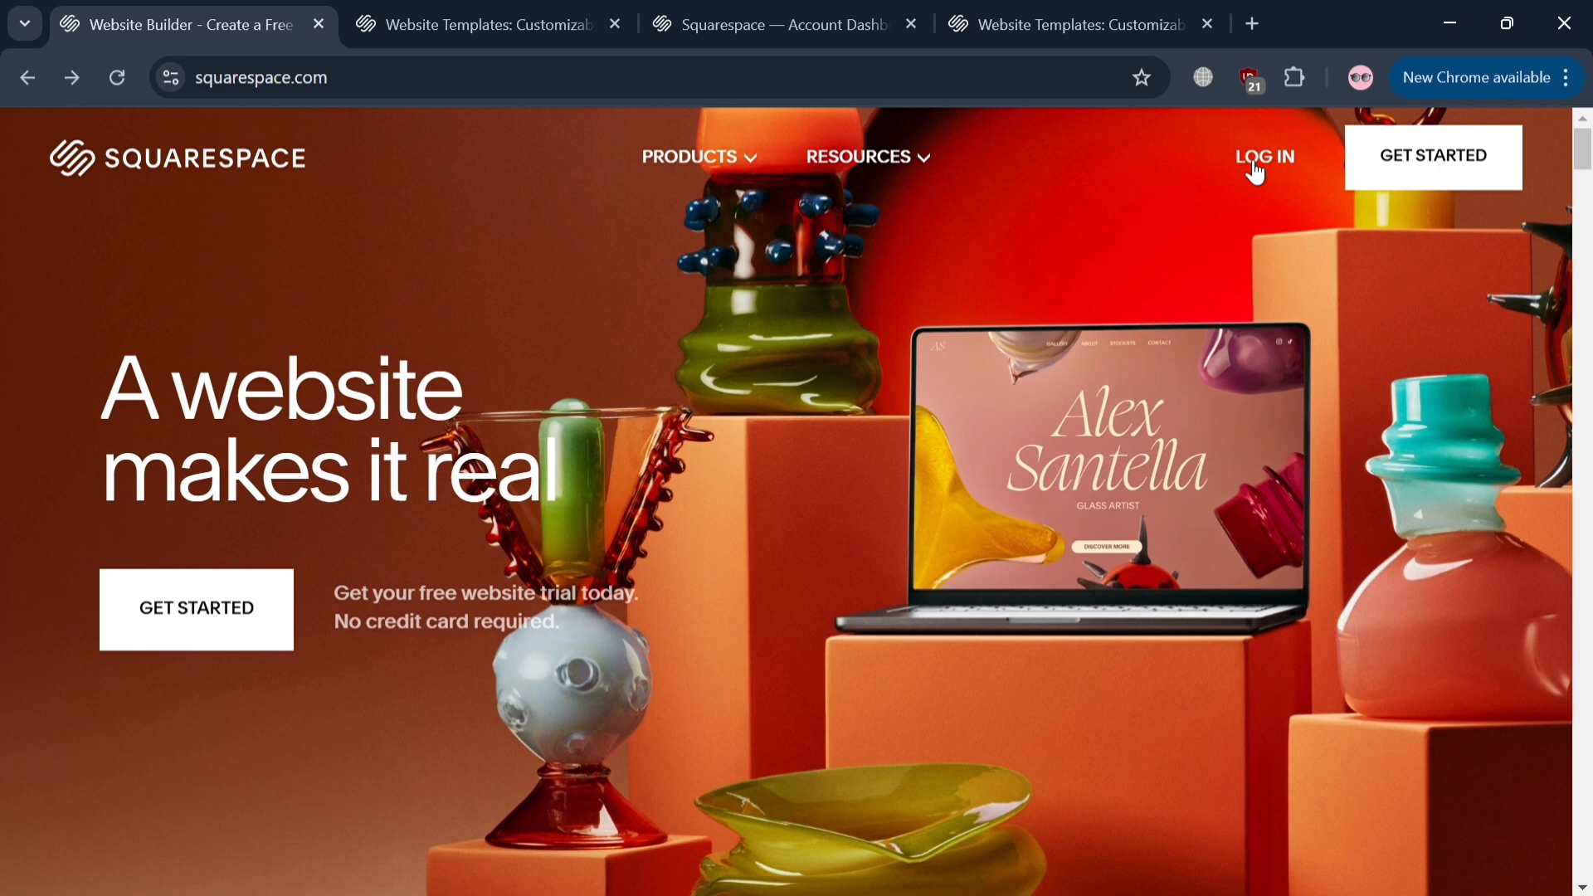
Start creating a new website from the account dashboard and close the extra templates page
click(361, 27)
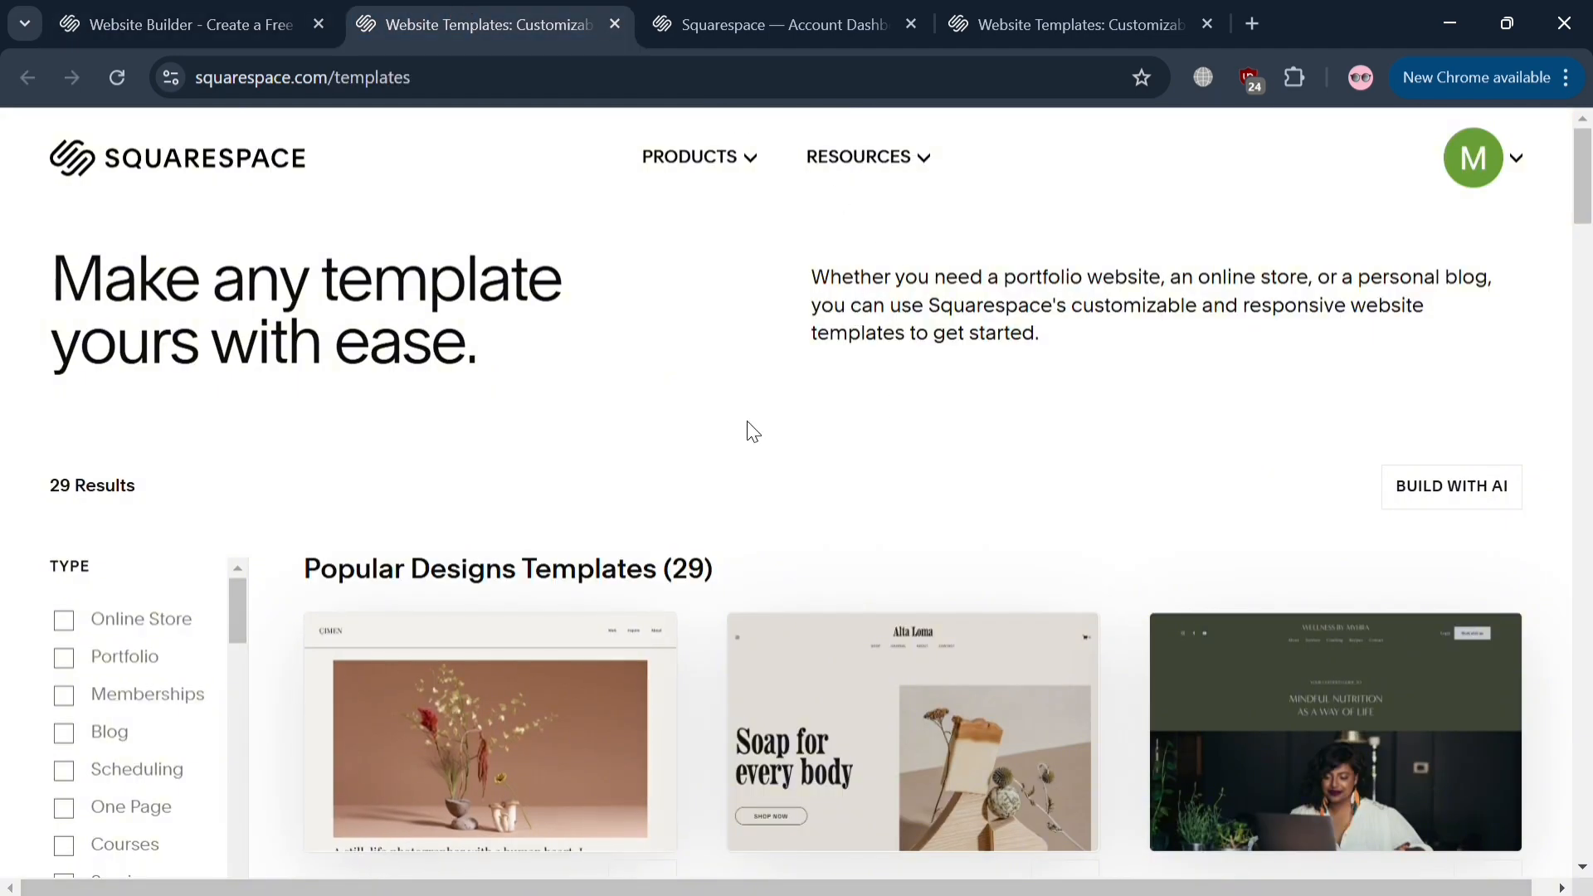
click(1509, 174)
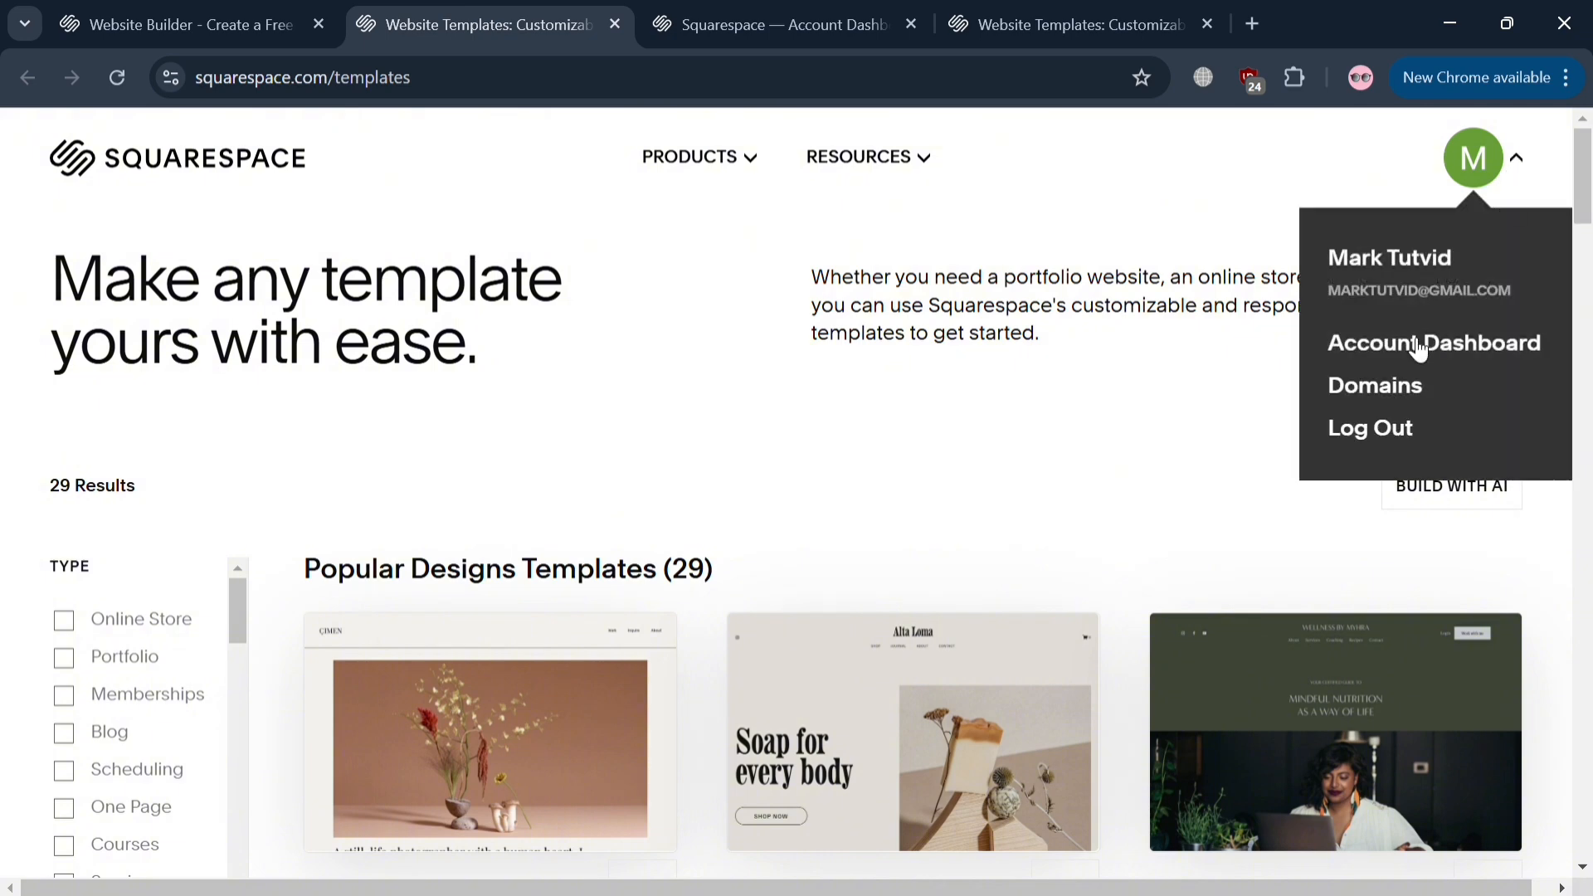
click(646, 10)
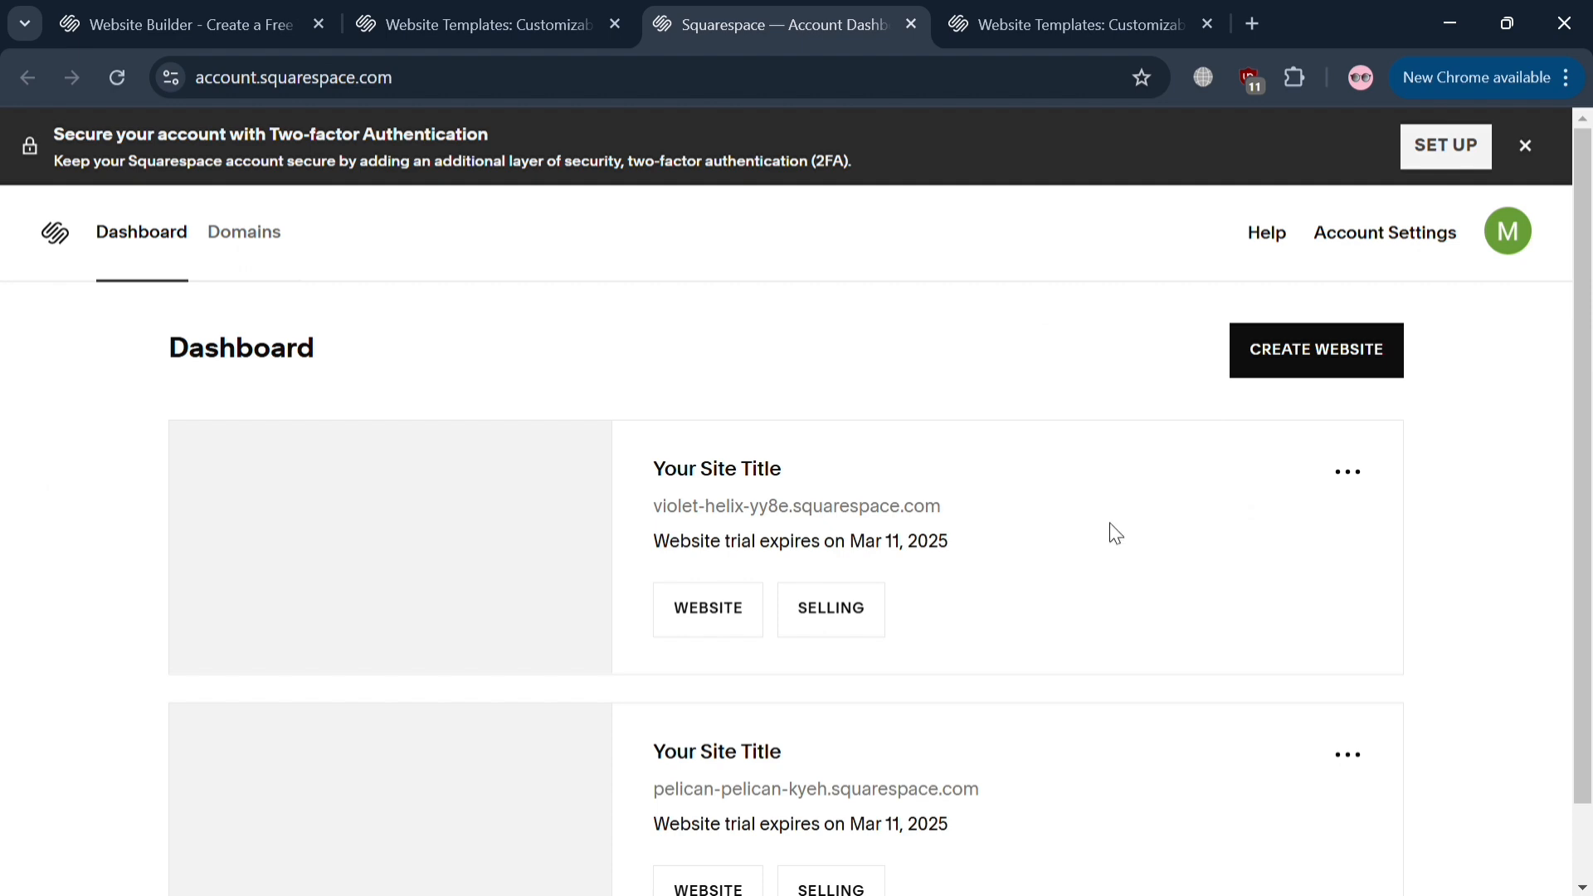
click(1365, 346)
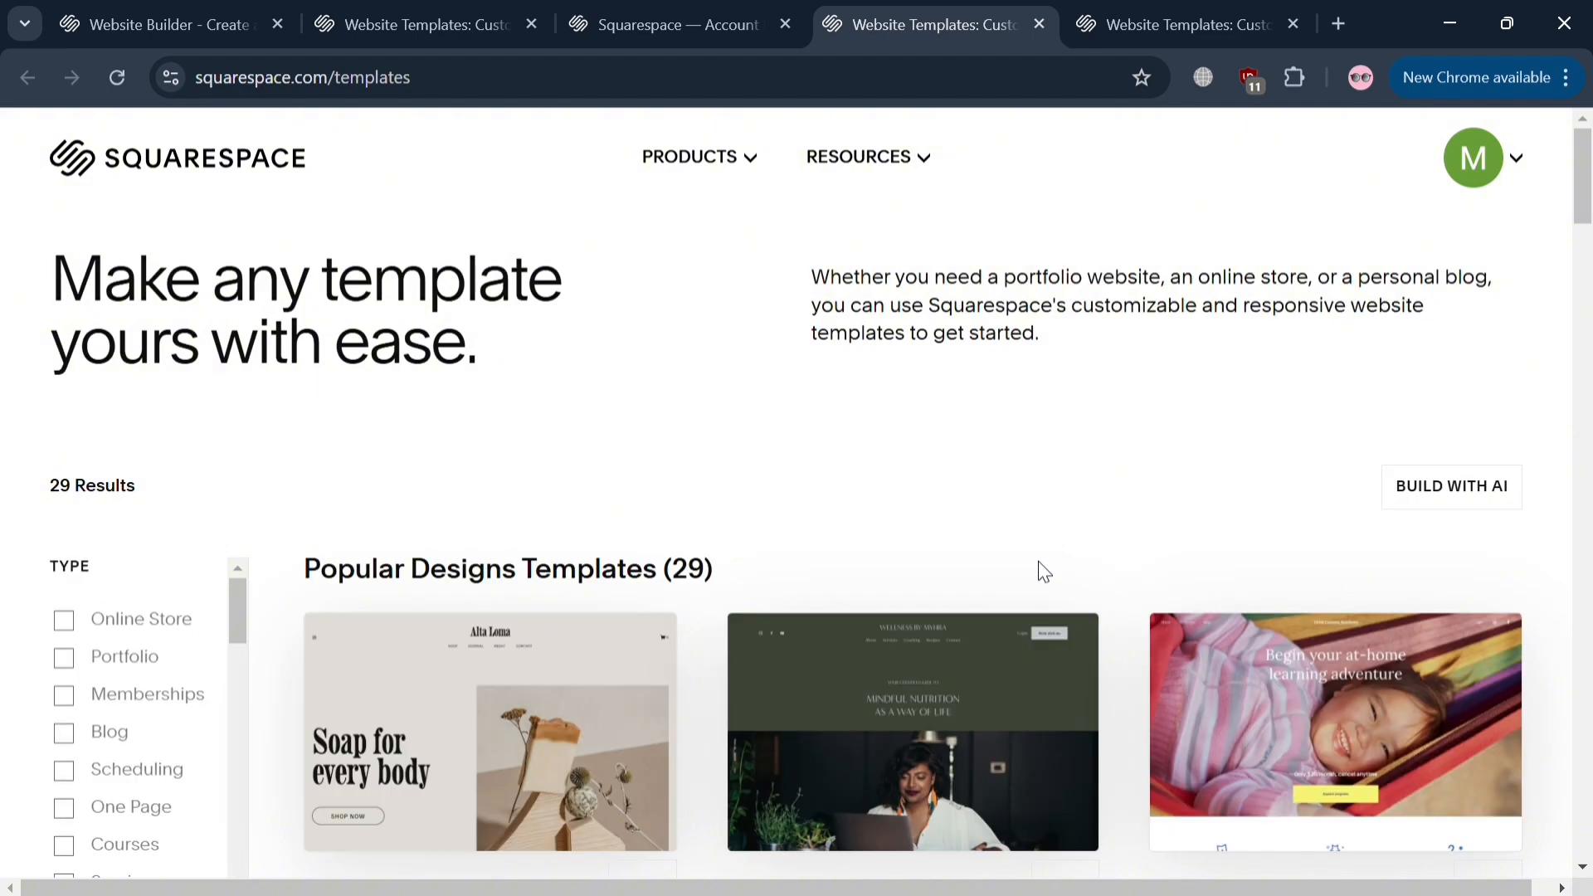
scroll(889, 598, down, 2)
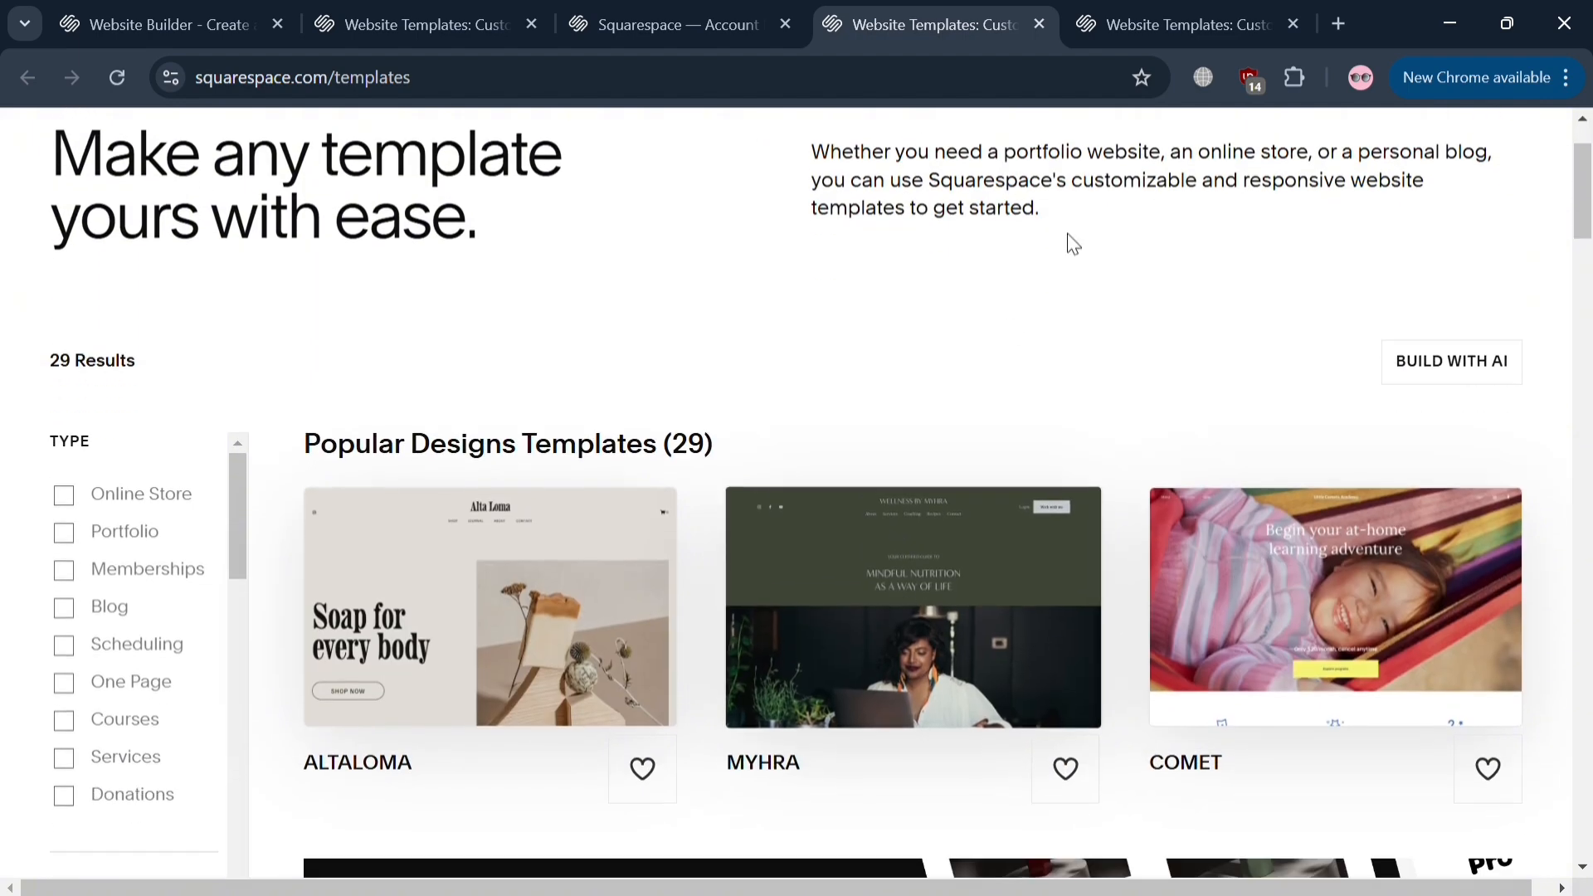
click(1293, 24)
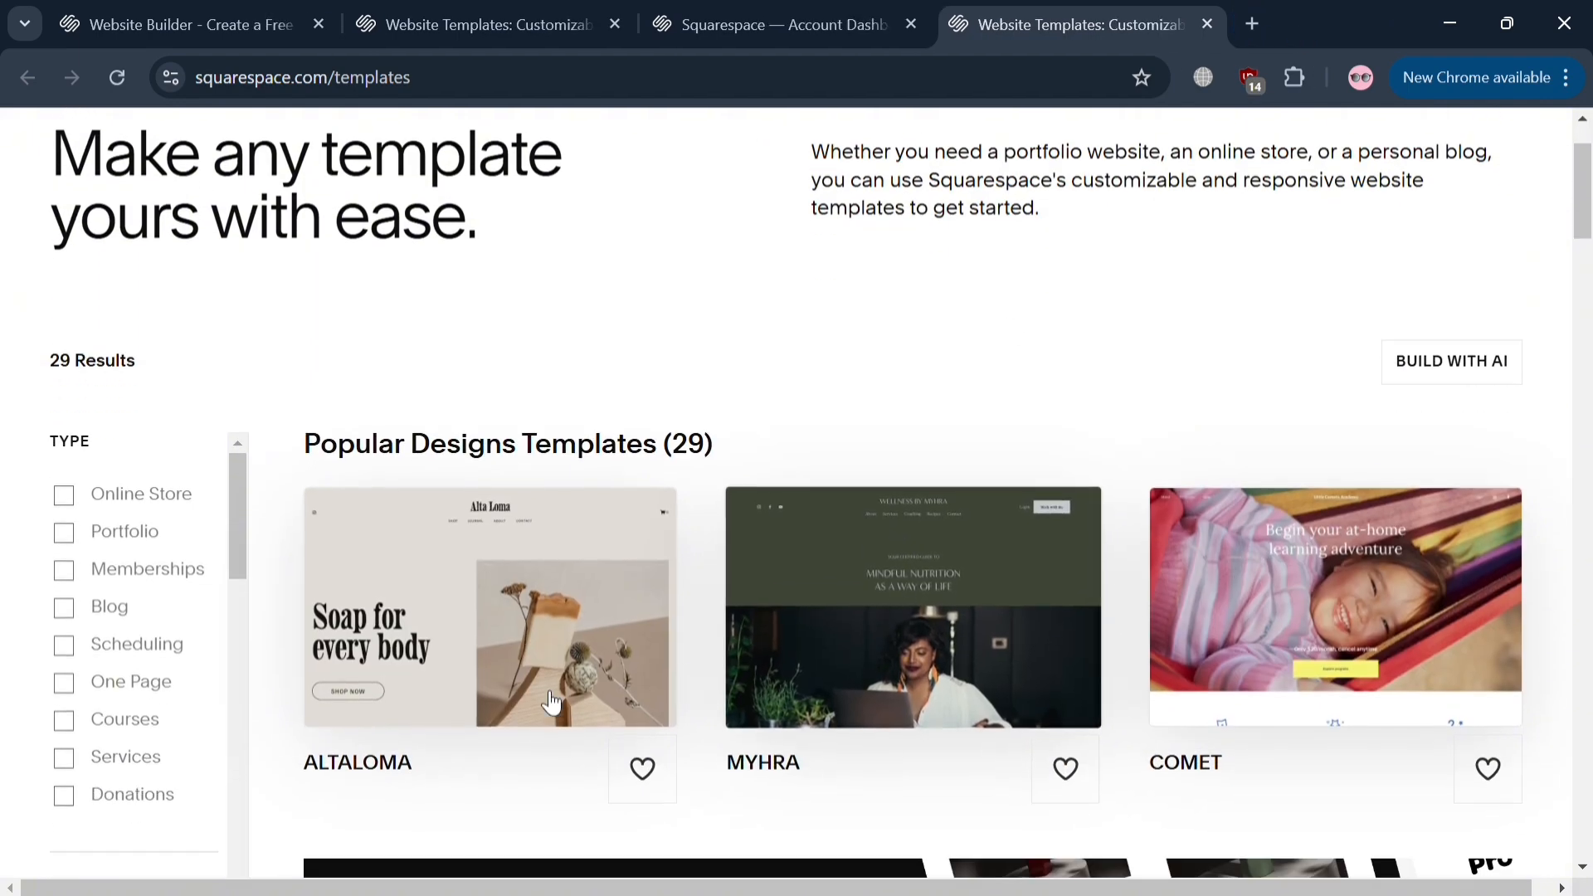
Filter the website templates by the Online Store type and the Fashion topic
click(77, 496)
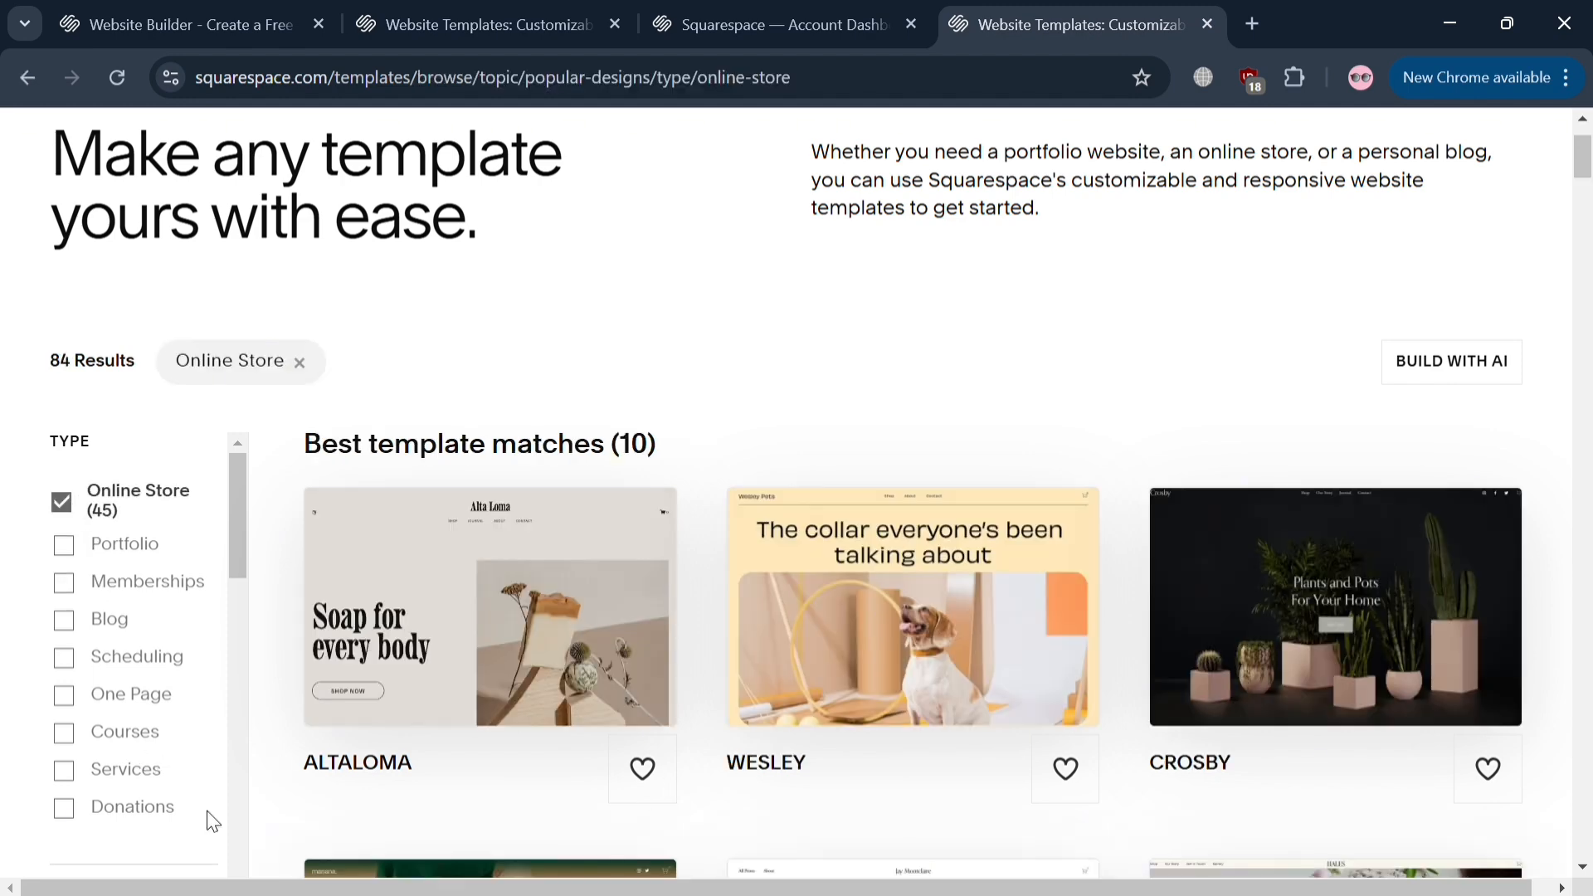
scroll(213, 821, down, 7)
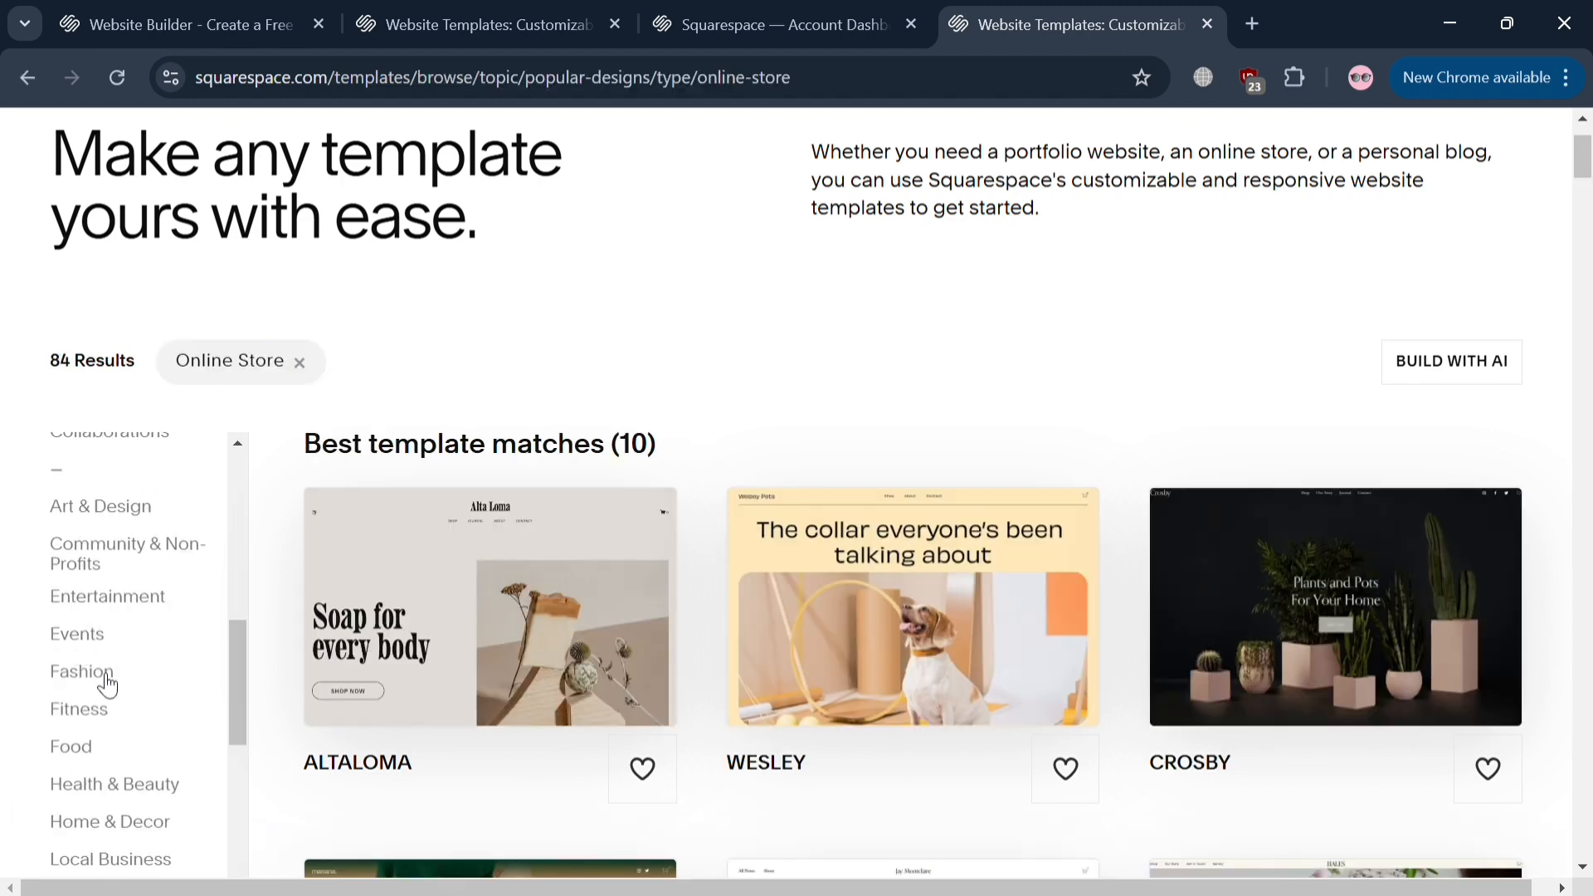
click(105, 677)
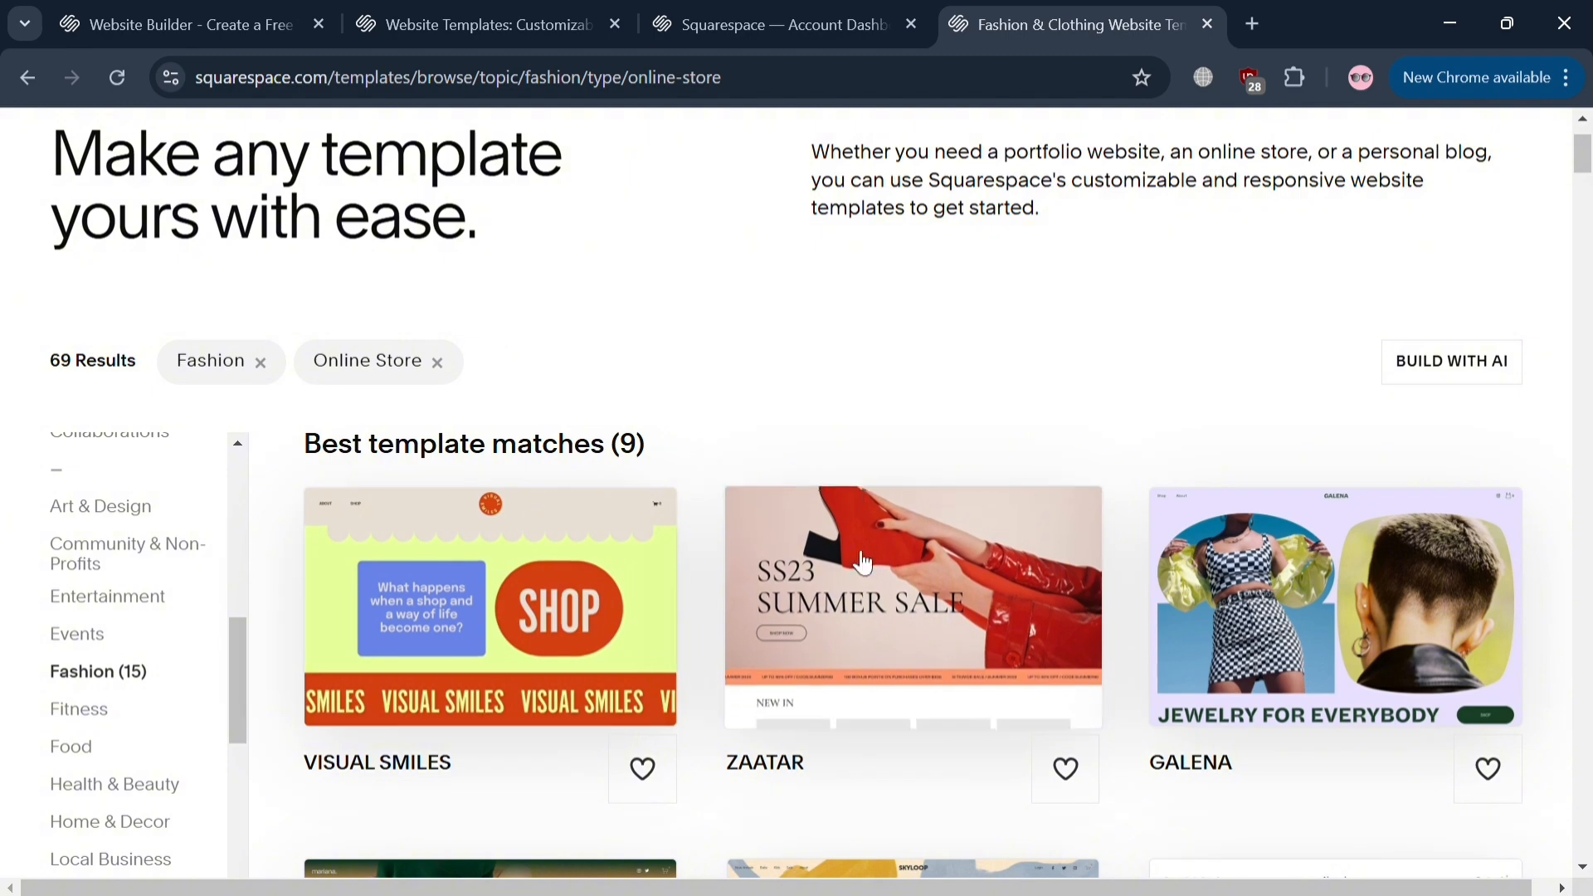
Start a new site from the Mariana template after choosing the white, pink, red and dark brown color preset
scroll(863, 565, down, 9)
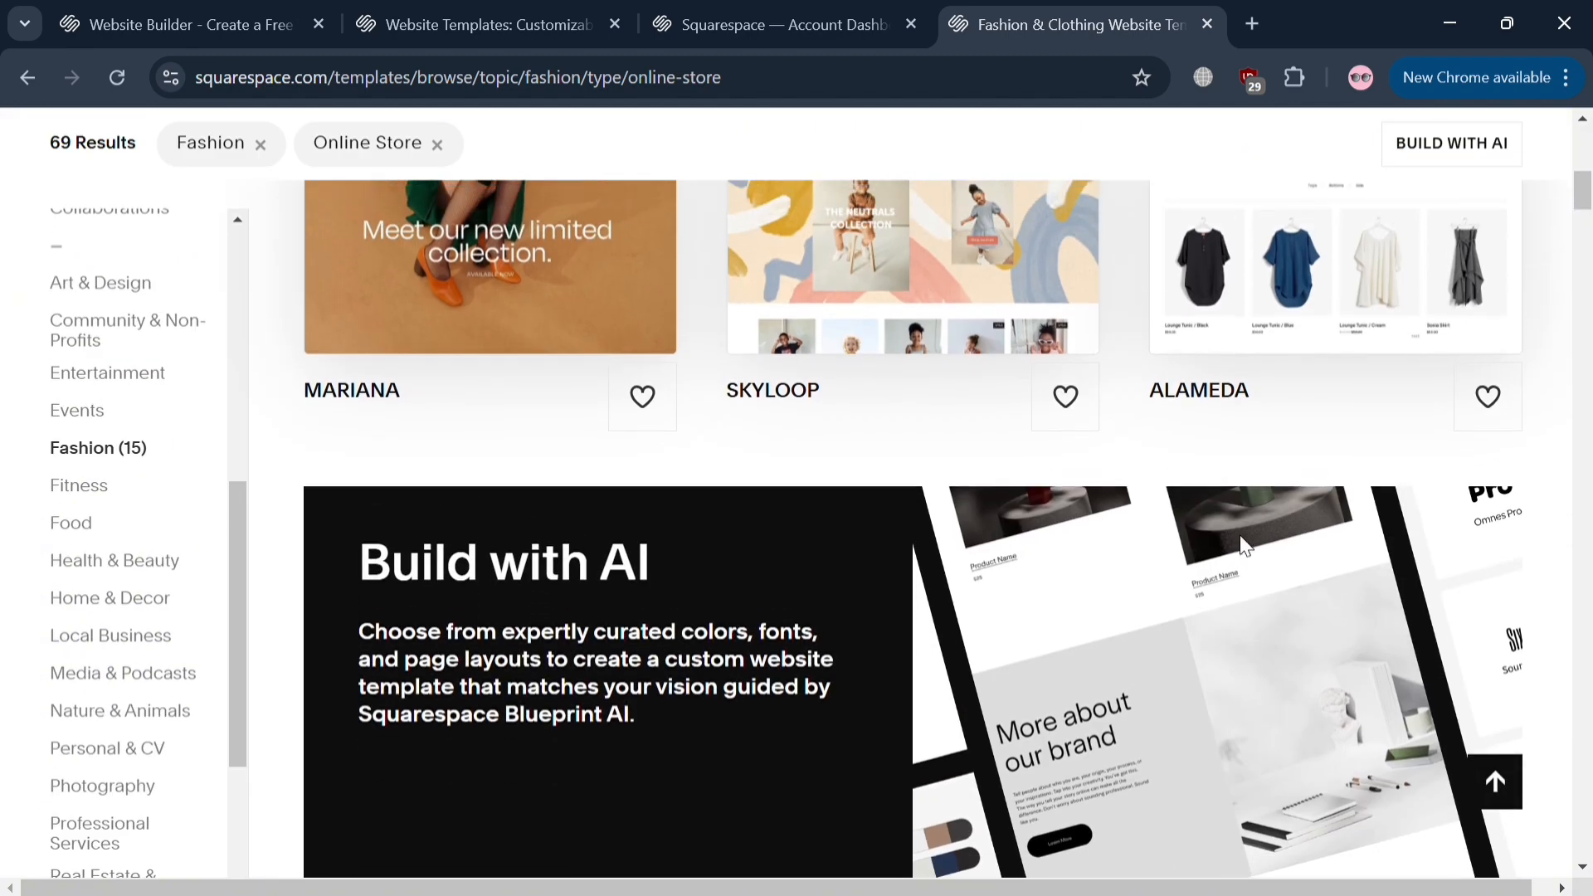
scroll(700, 551, up, 3)
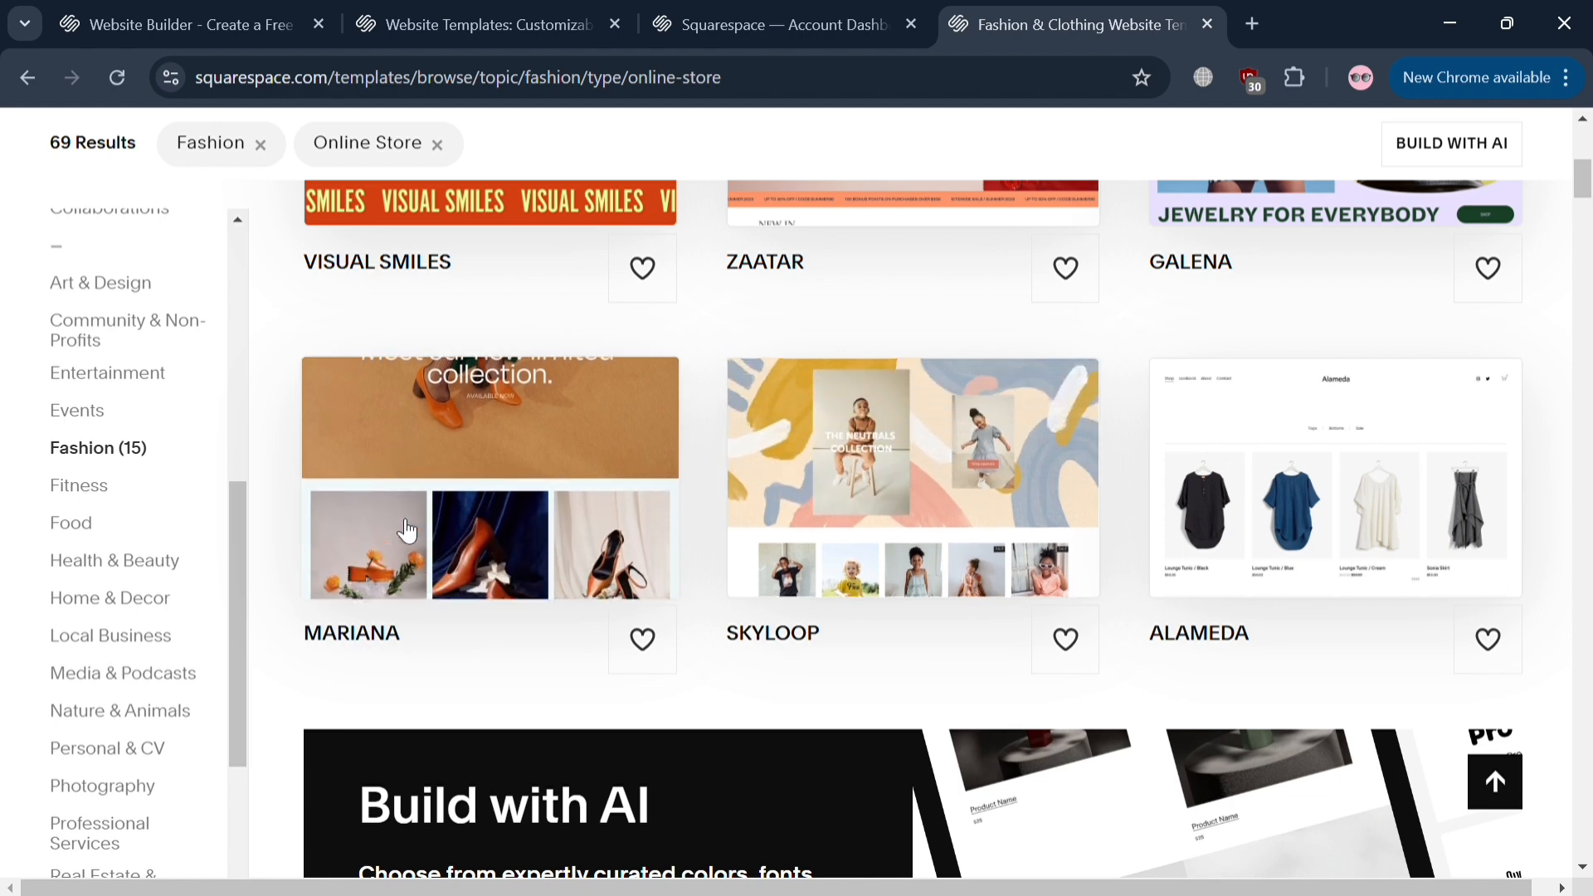
click(407, 531)
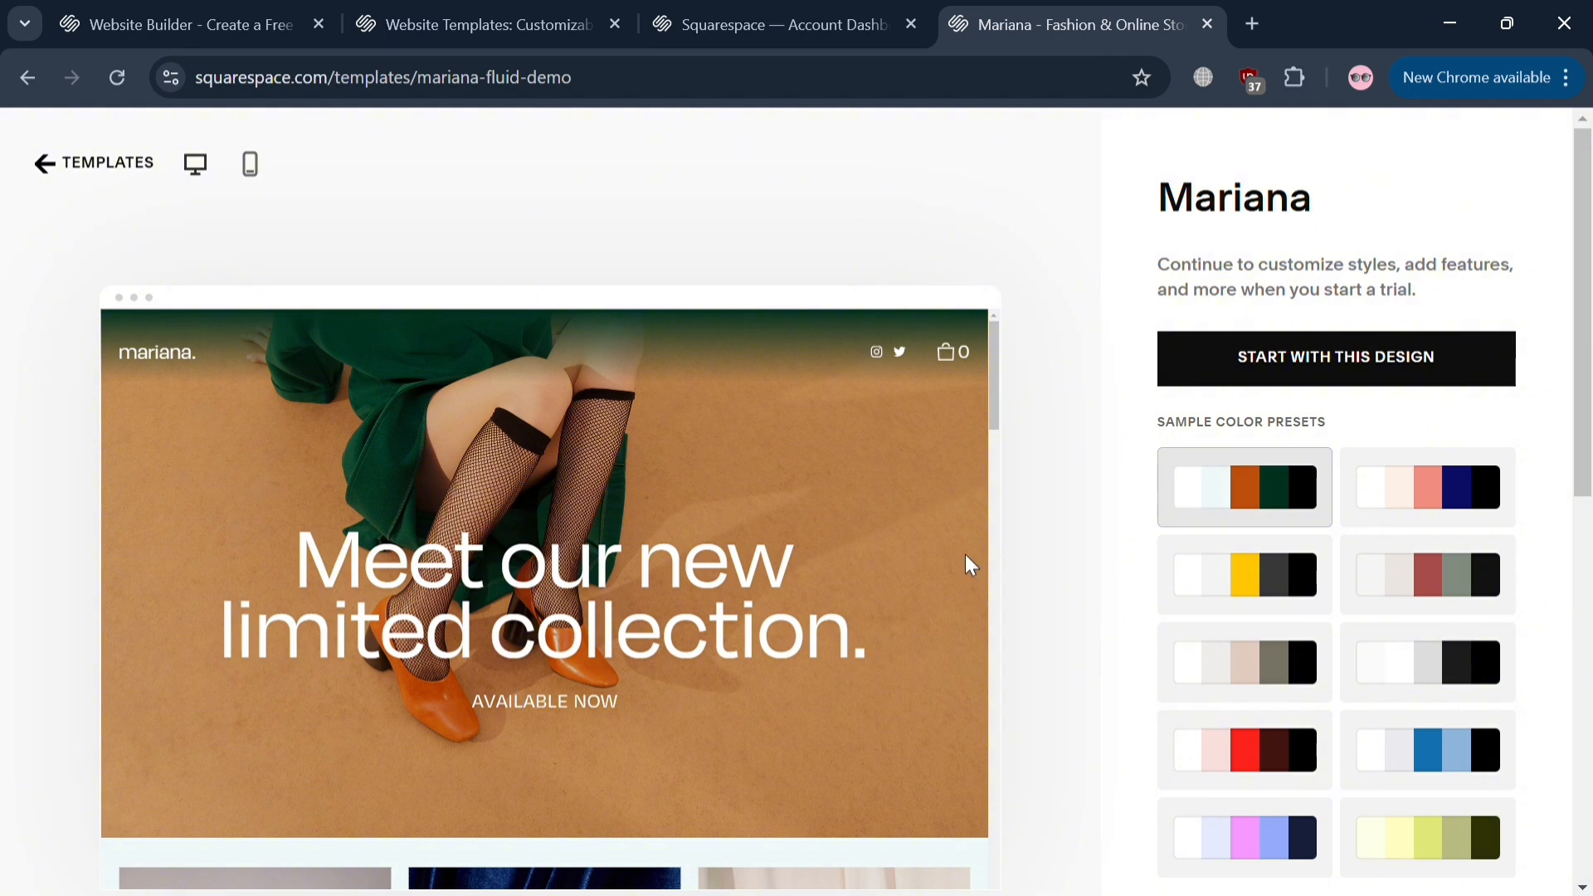
click(1434, 498)
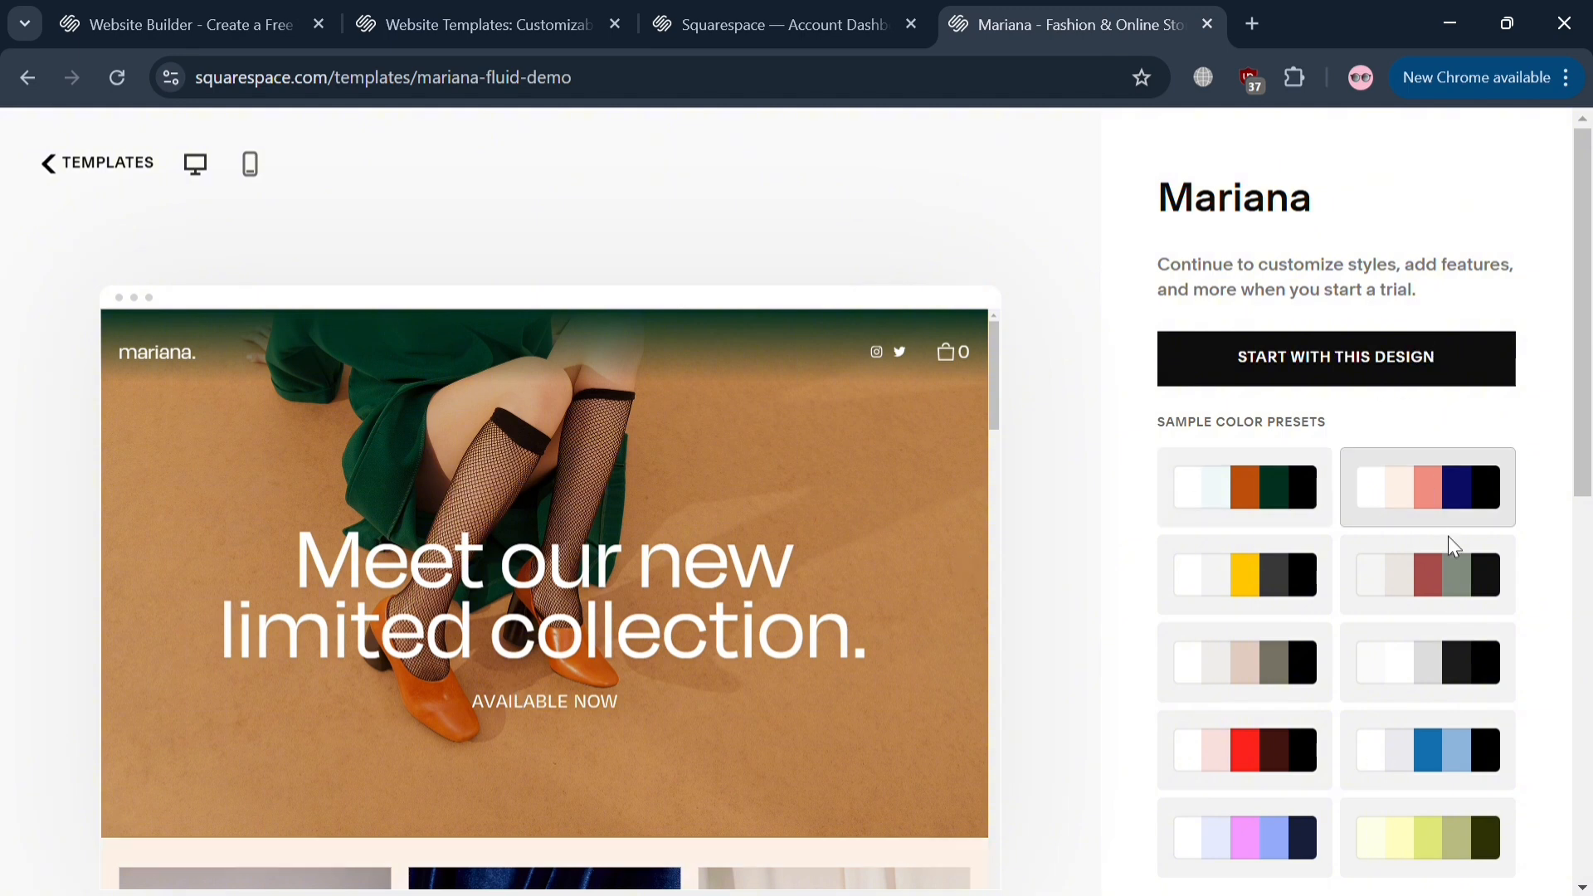
click(1457, 577)
click(1458, 664)
click(1455, 754)
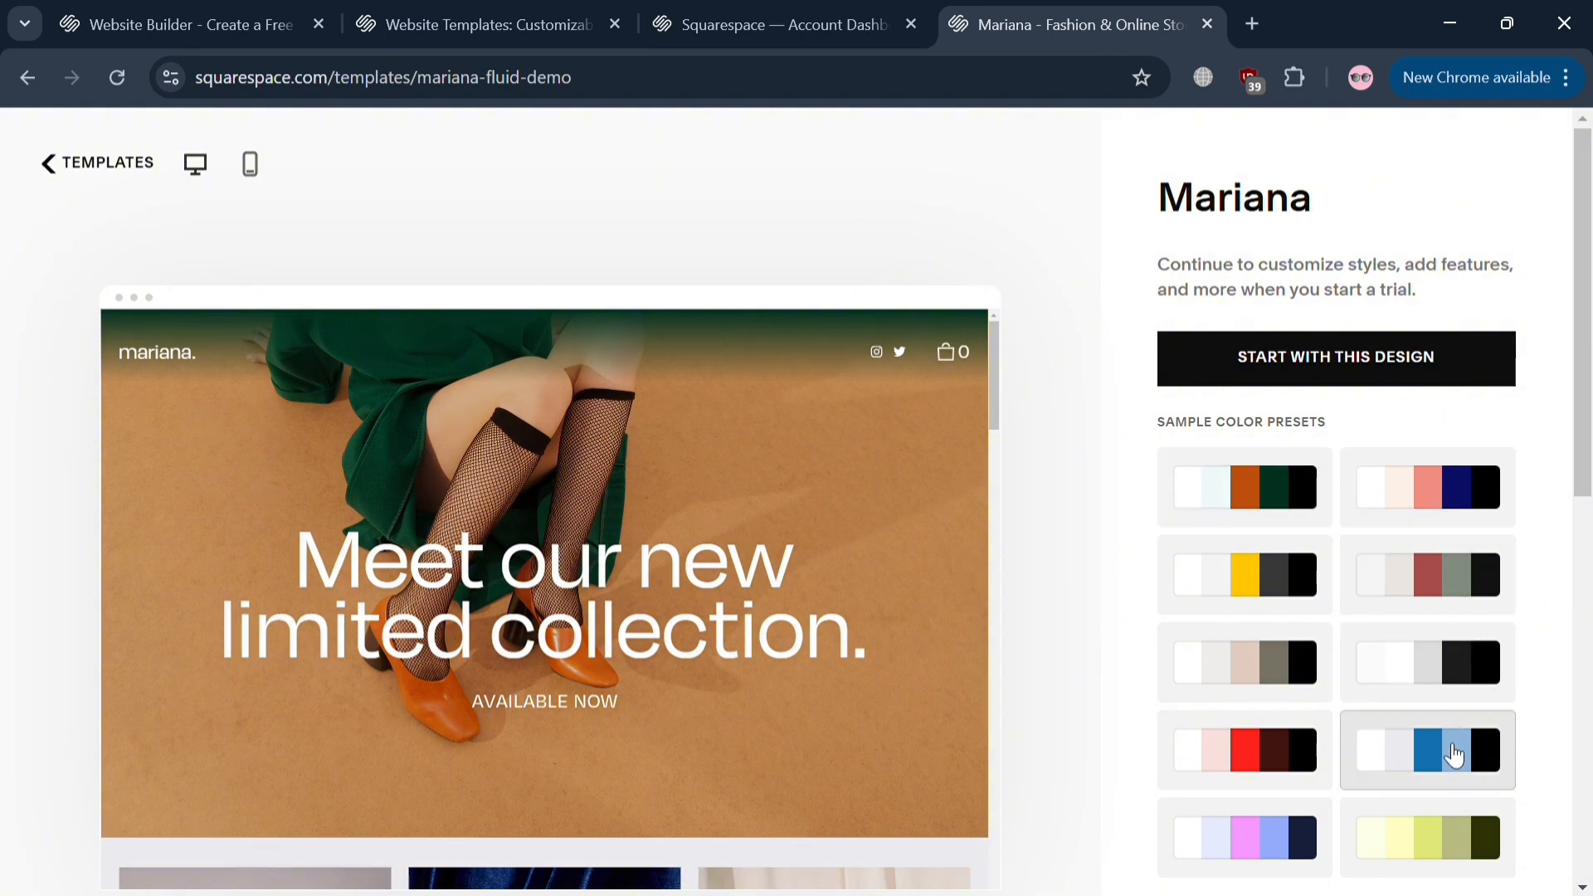
click(1265, 759)
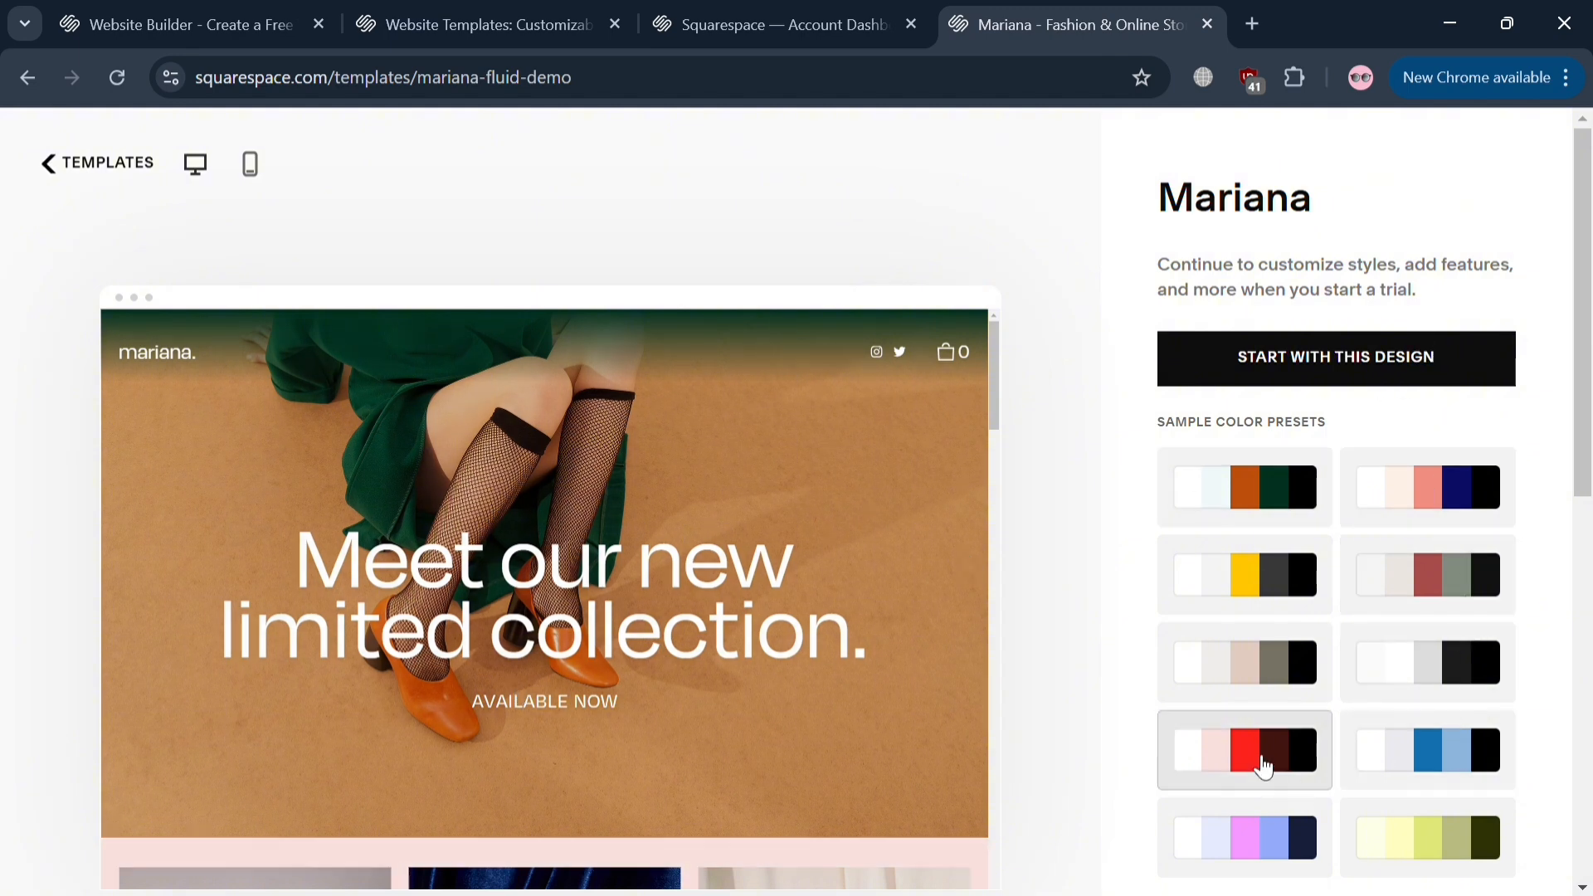
click(1398, 359)
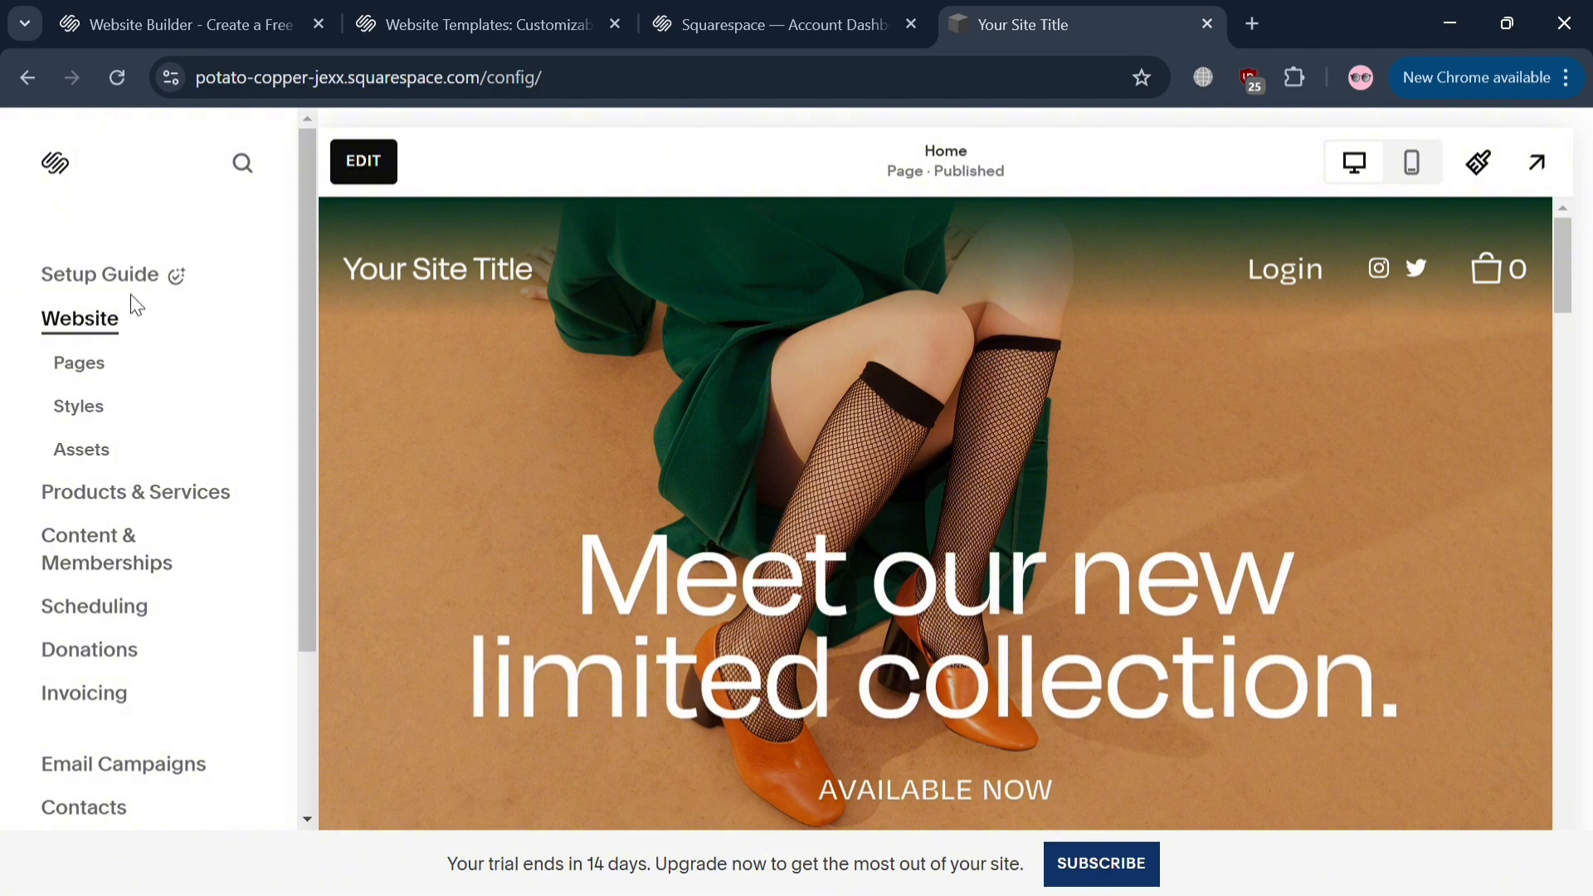
Change the site title in the header to MENS WEAR TODAY and save the change
click(392, 166)
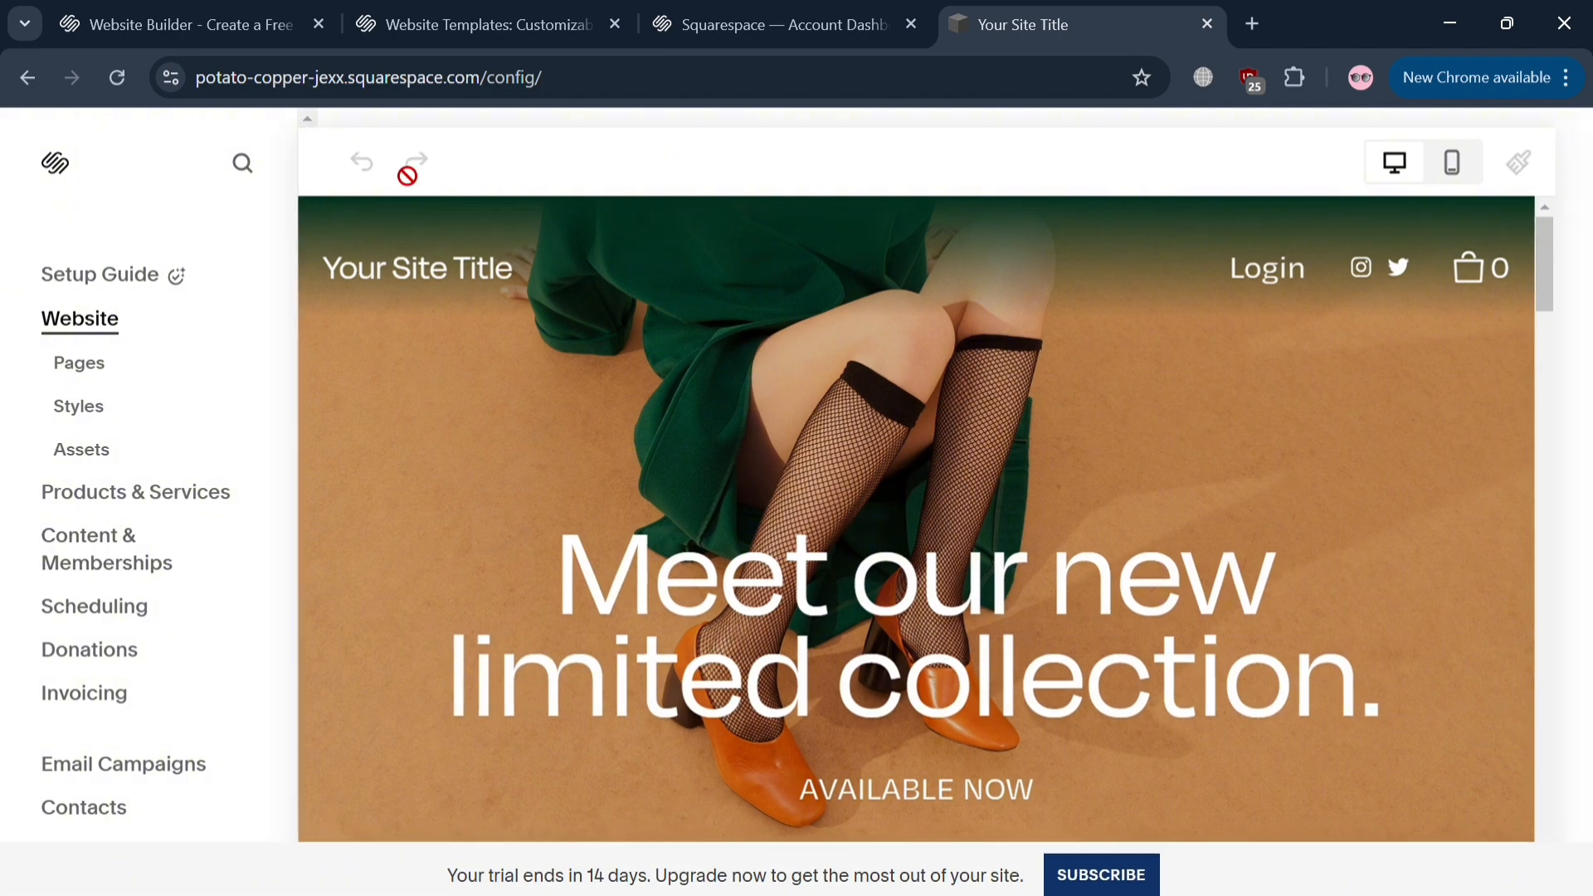
click(239, 269)
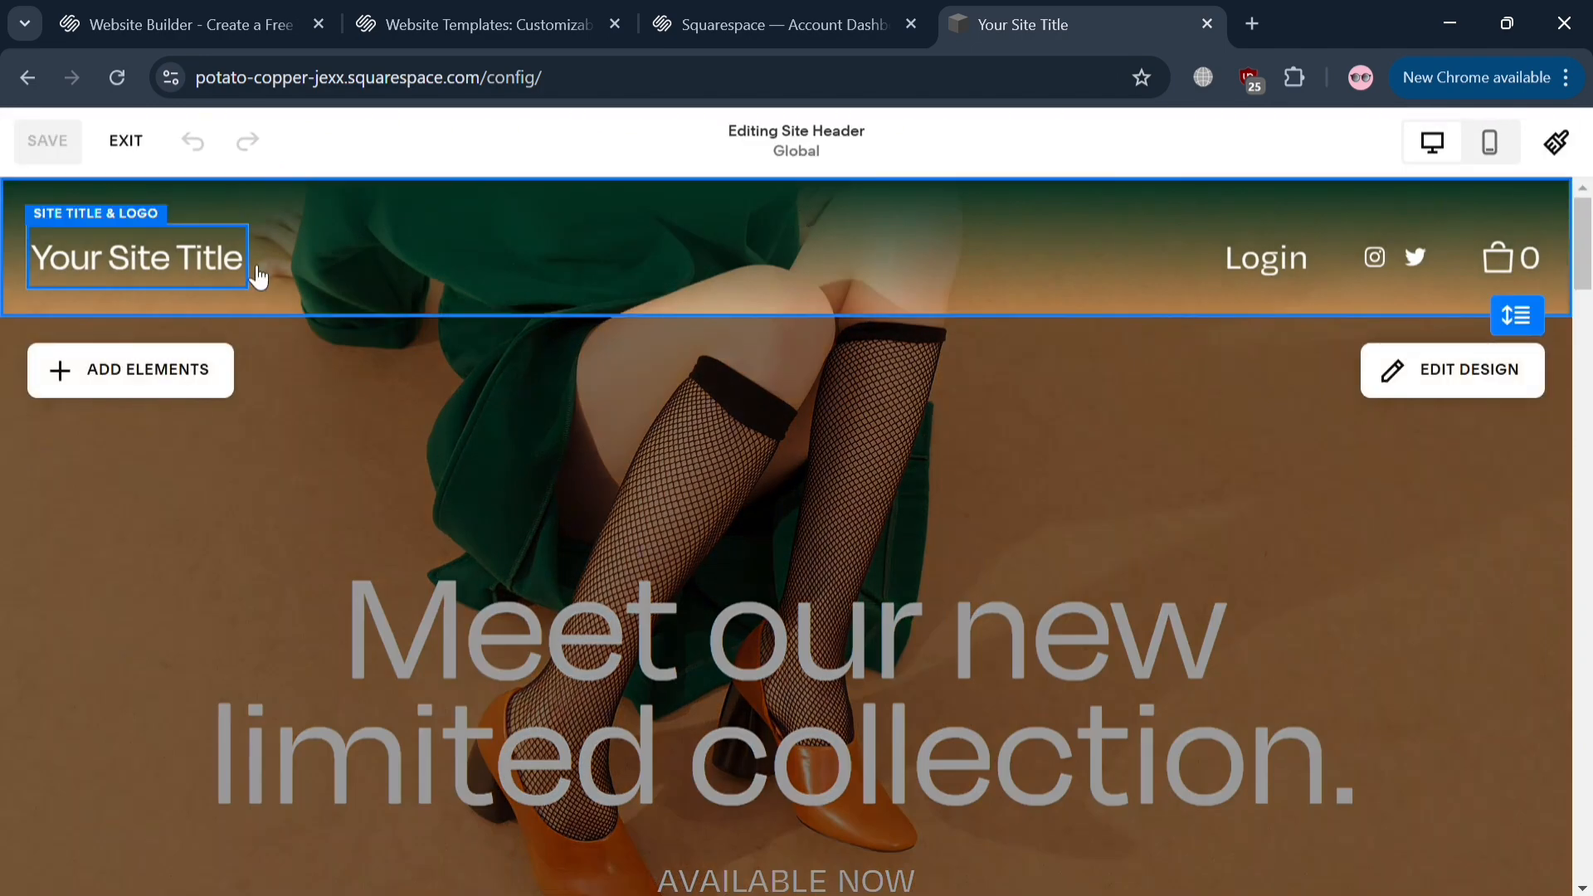
click(283, 250)
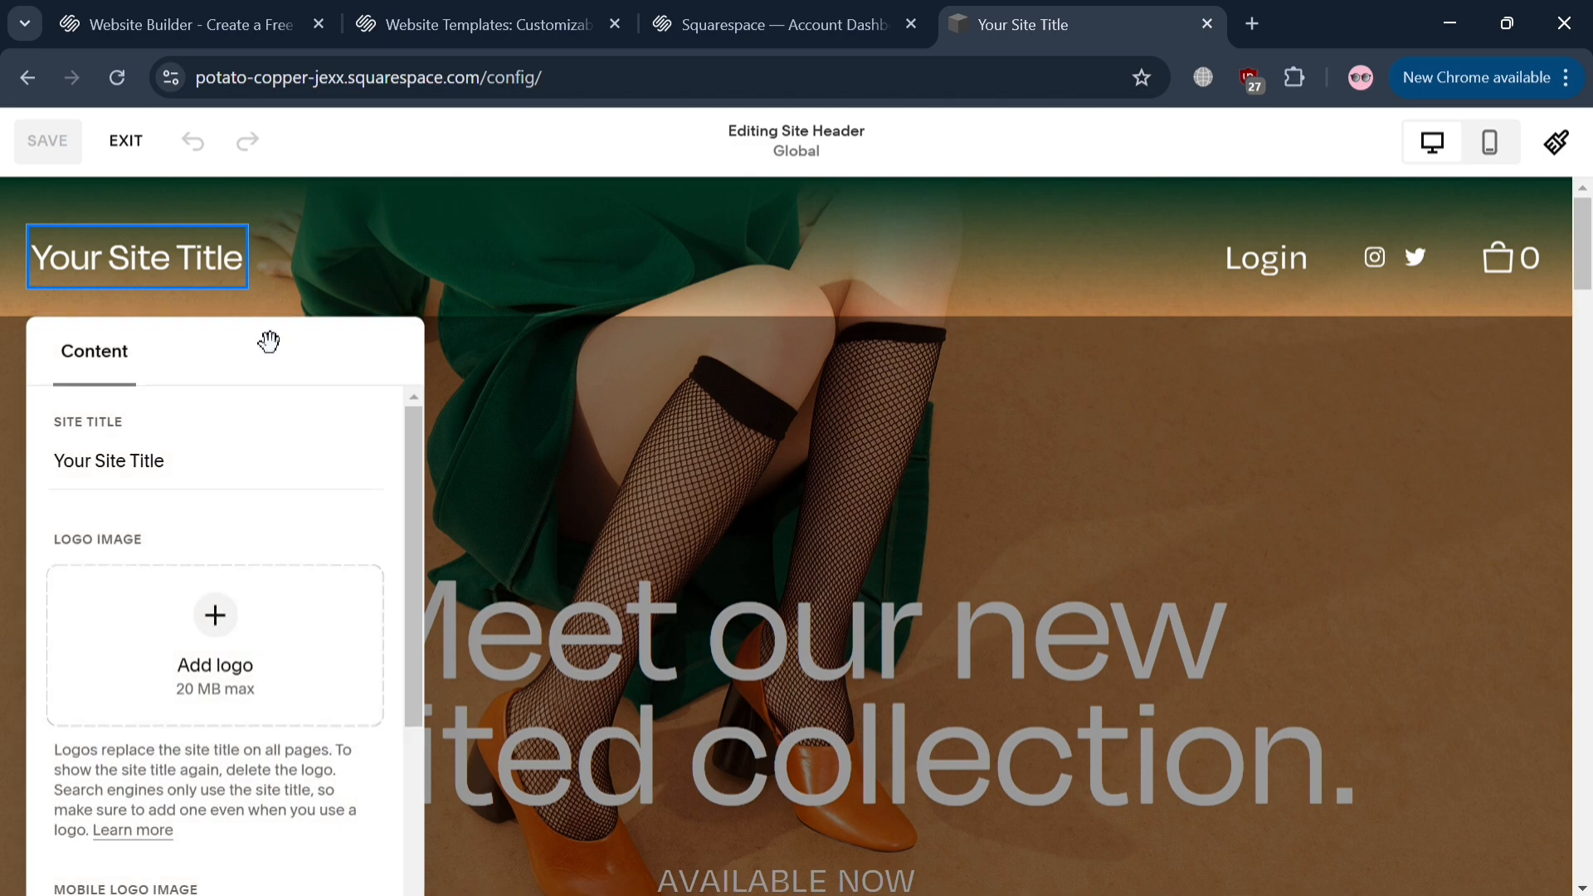
drag(199, 461, 4, 473)
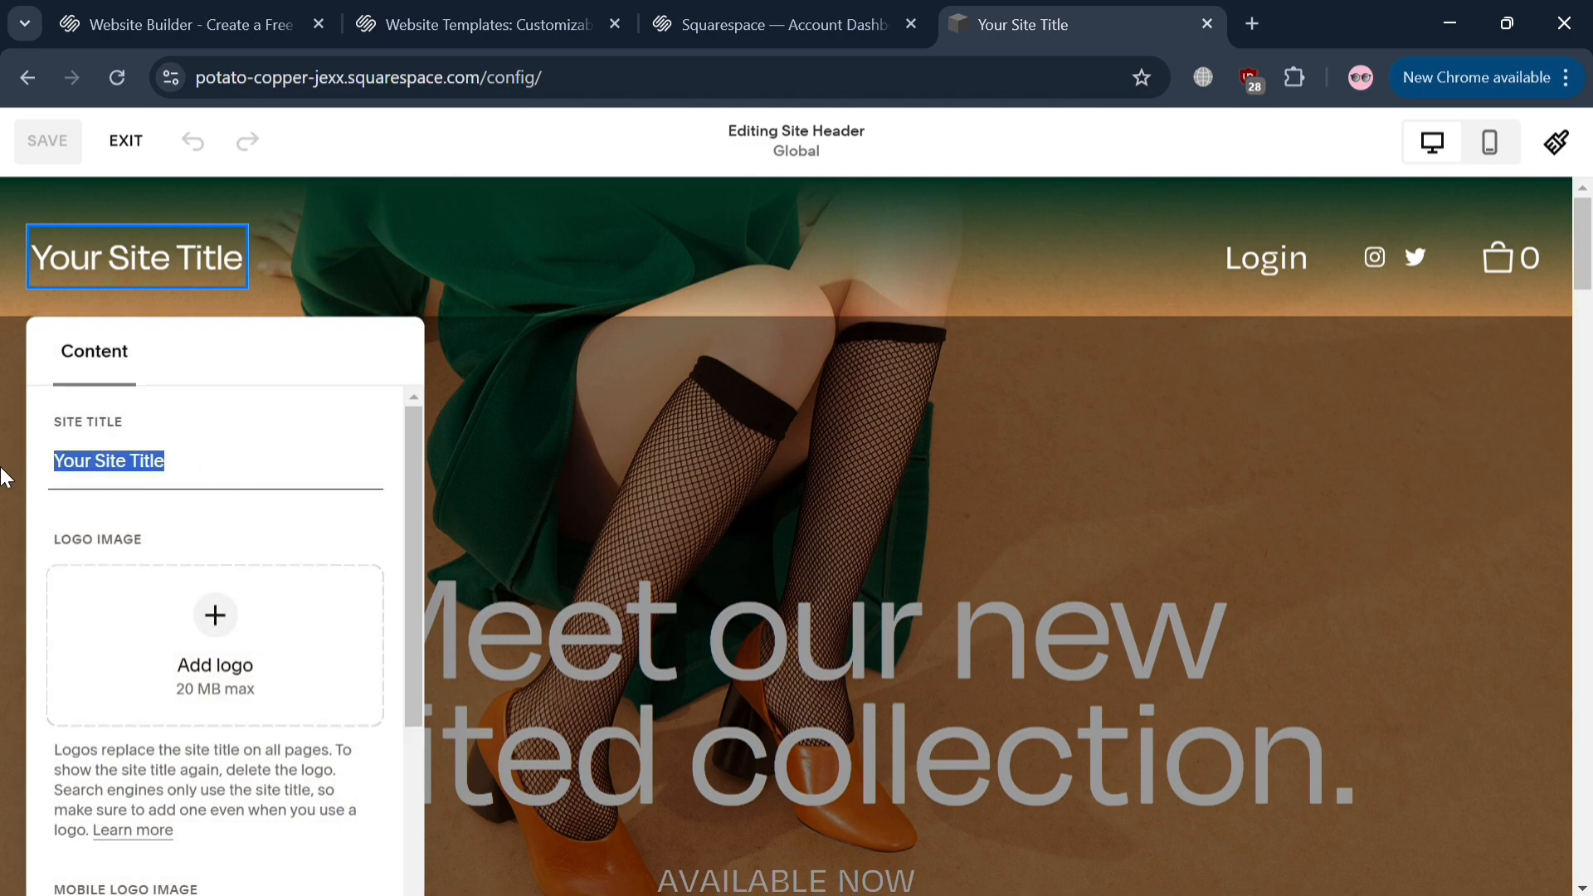
text(MENS WEAR TODAY)
click(719, 409)
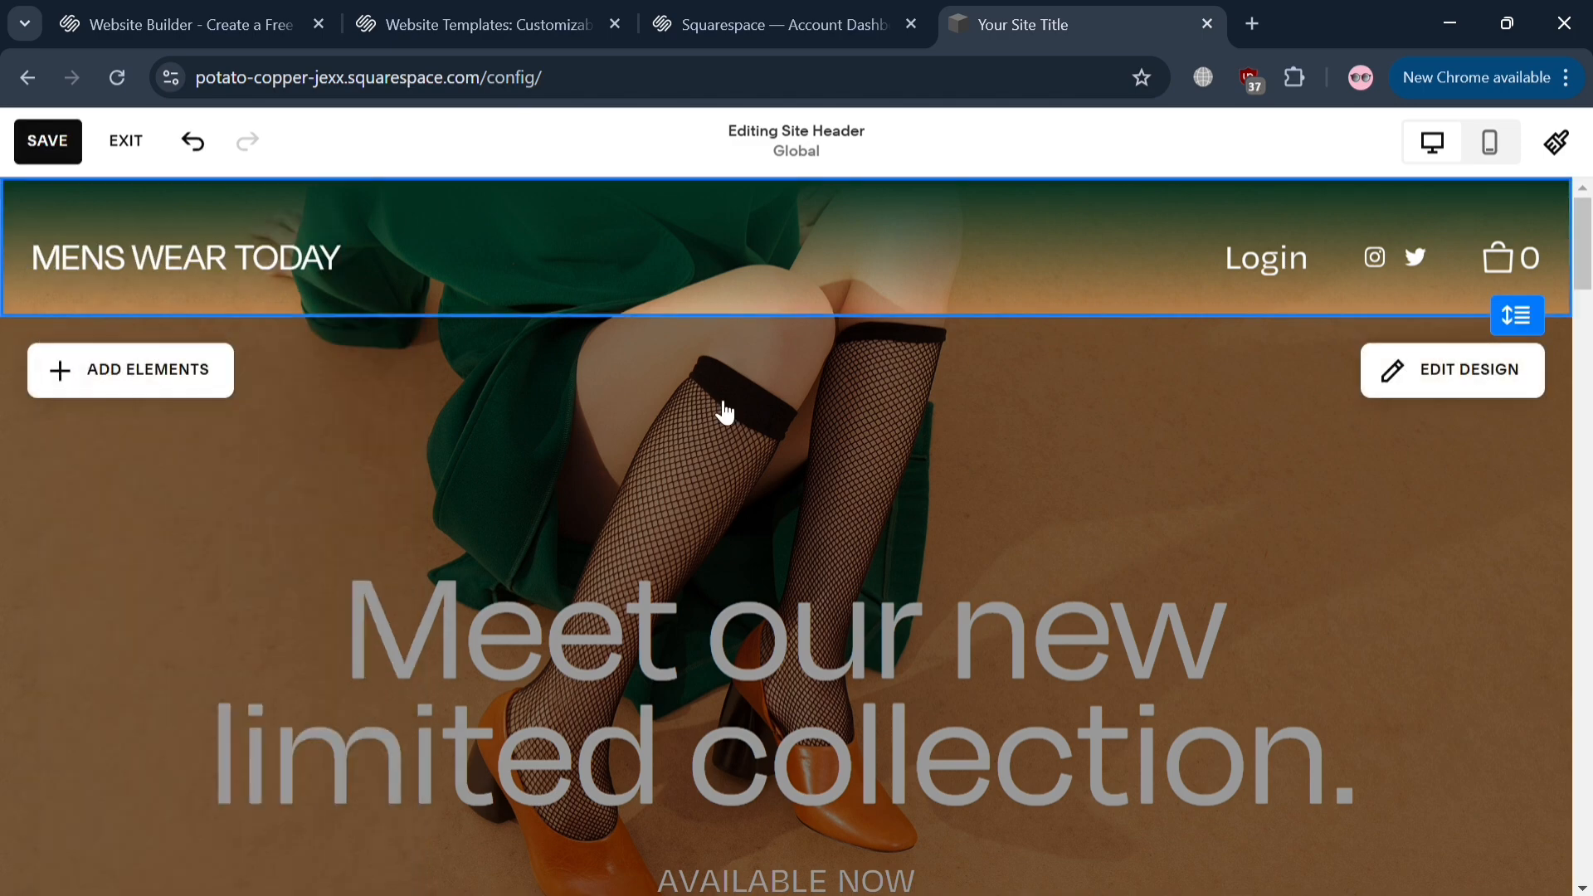
click(409, 814)
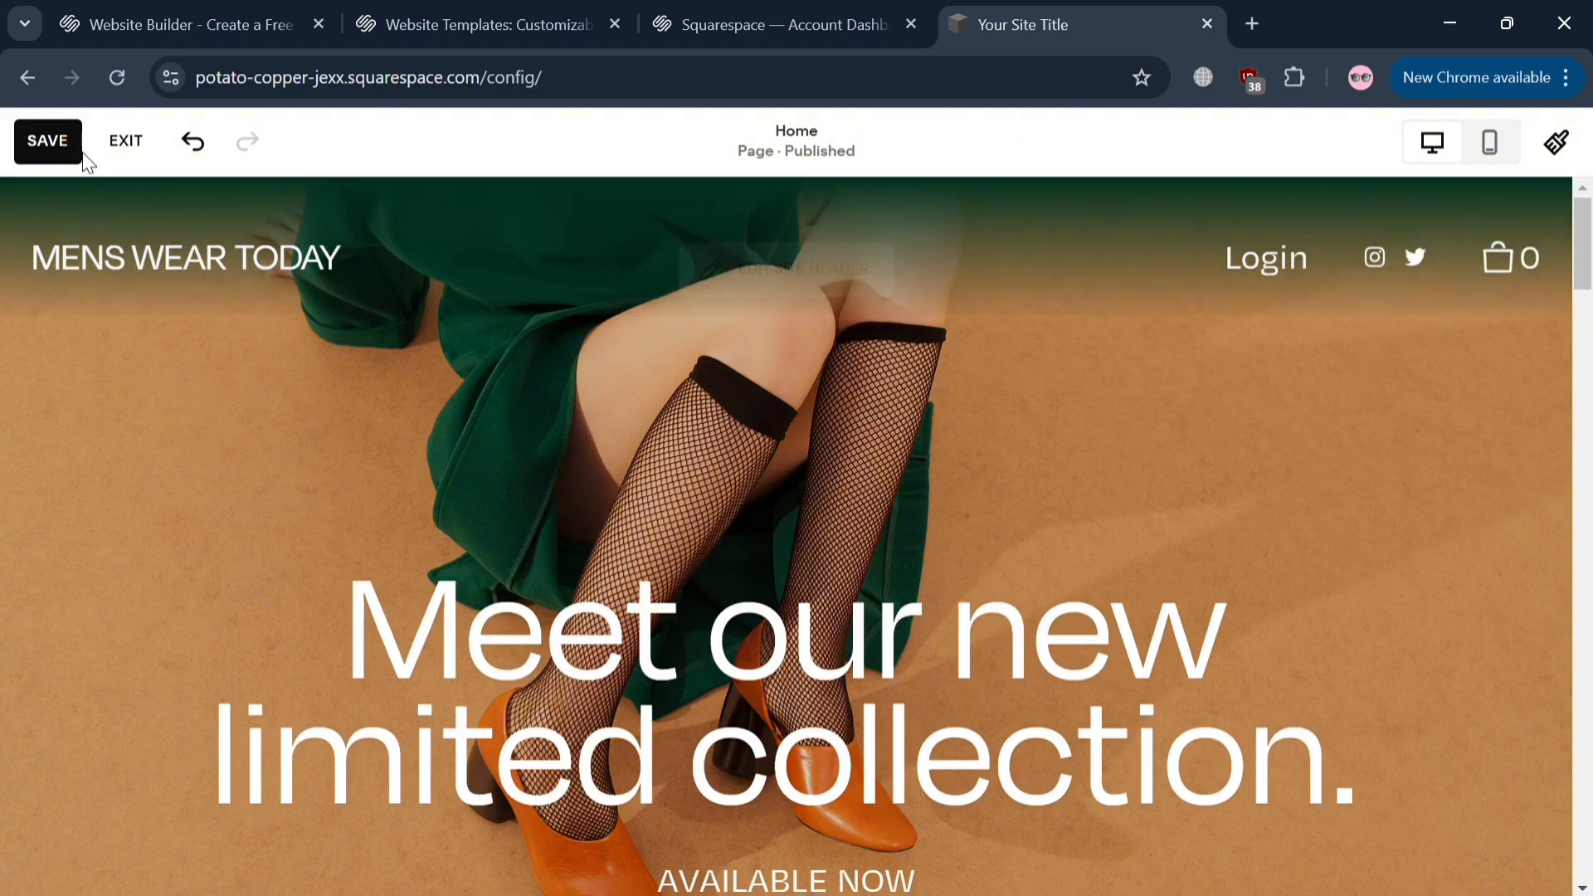
click(58, 150)
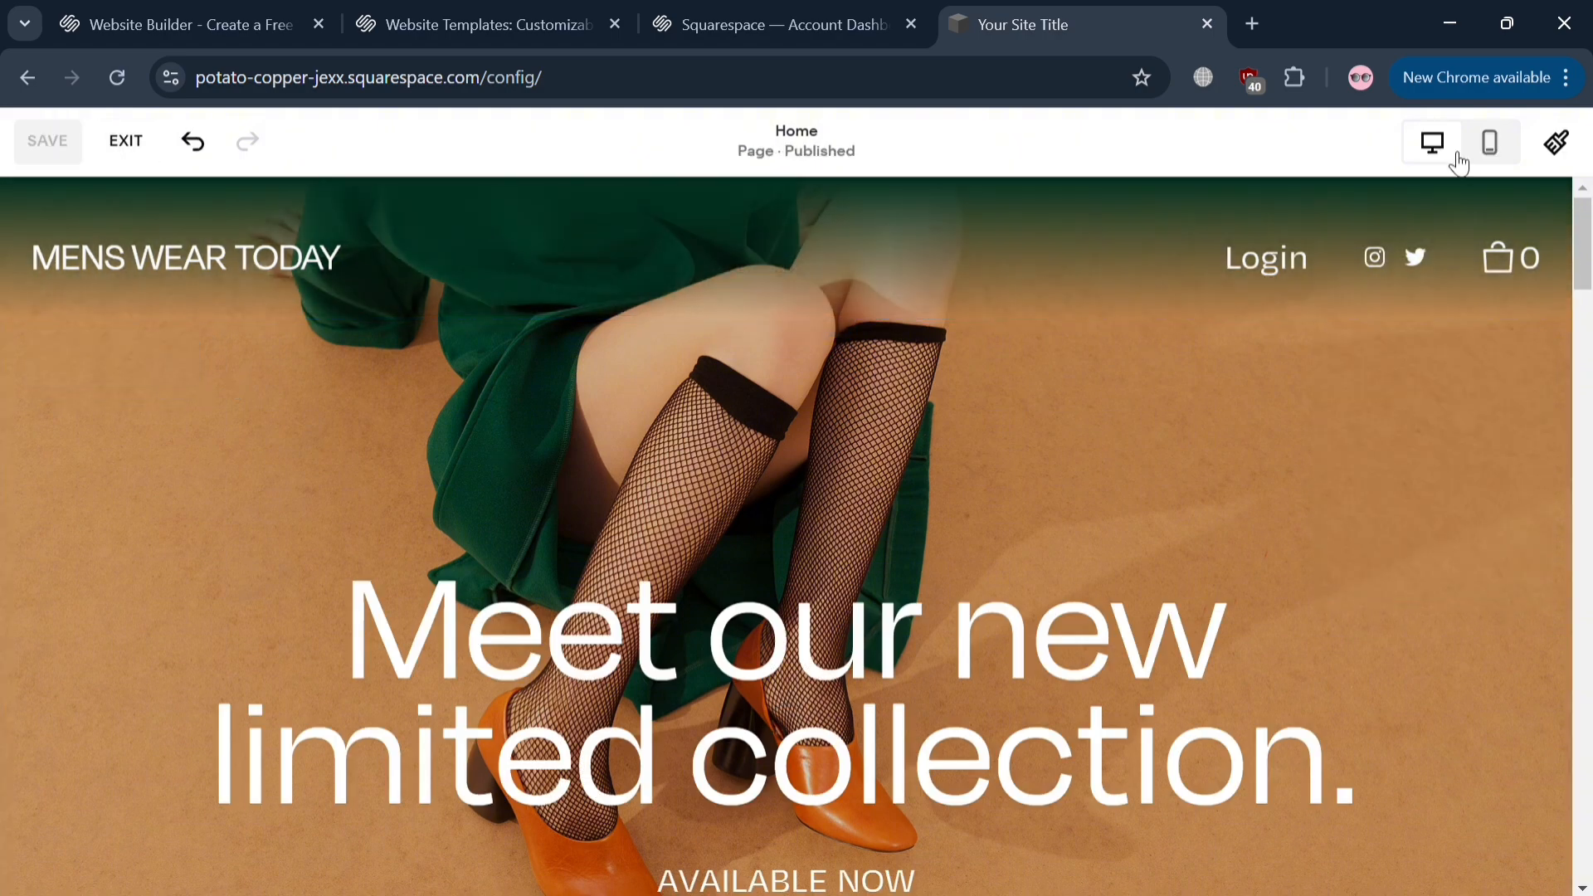
Preview the home page in mobile view, return to desktop view and look over the hero and product sections
click(1492, 159)
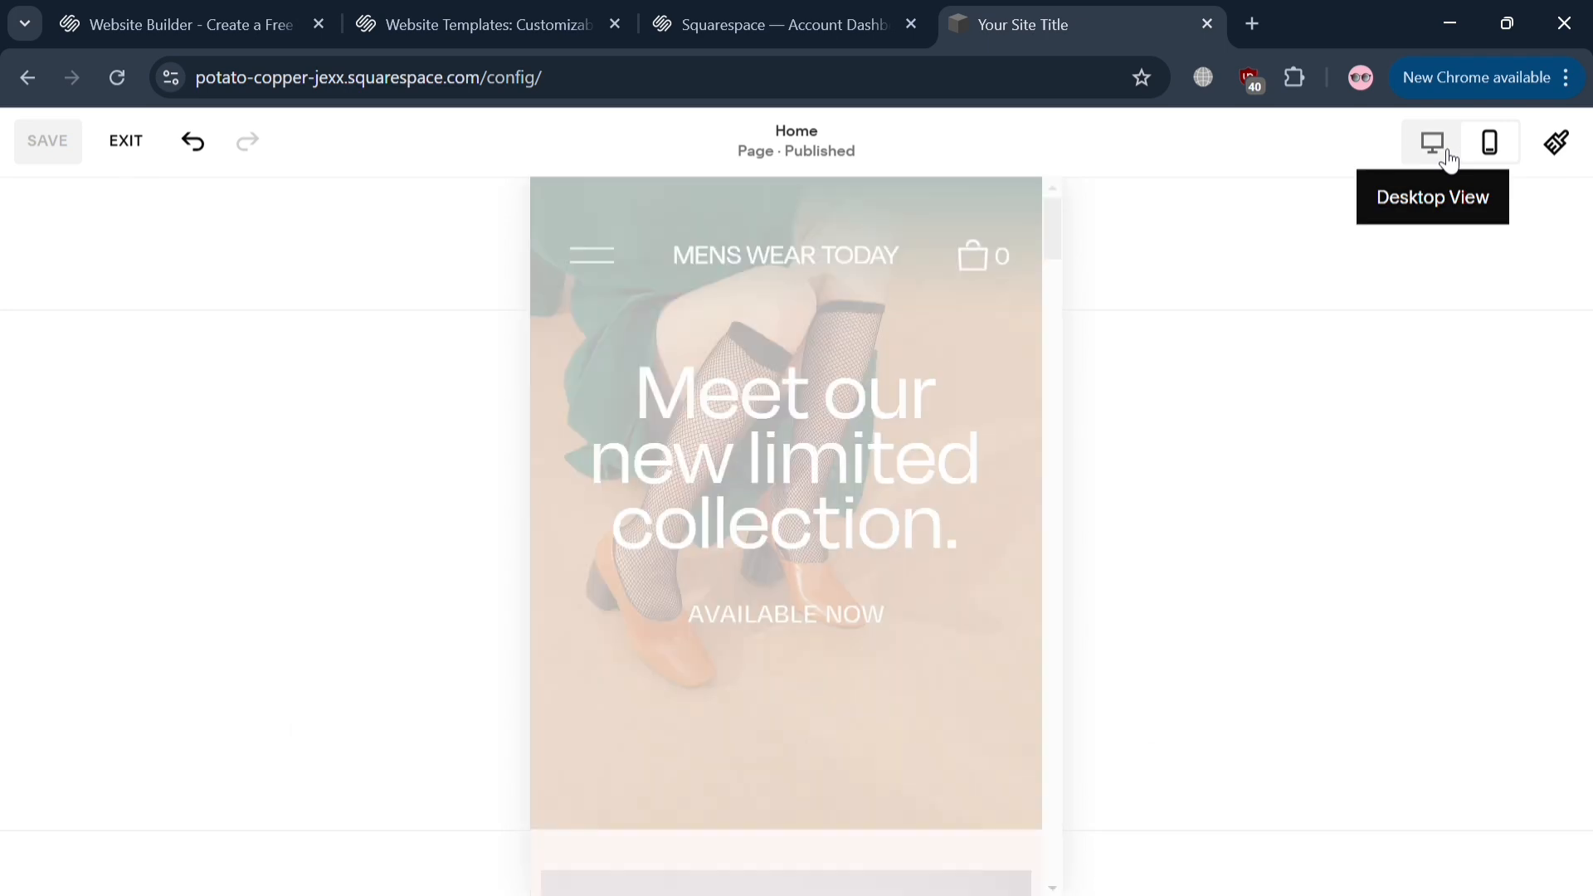
click(1440, 154)
scroll(918, 648, down, 10)
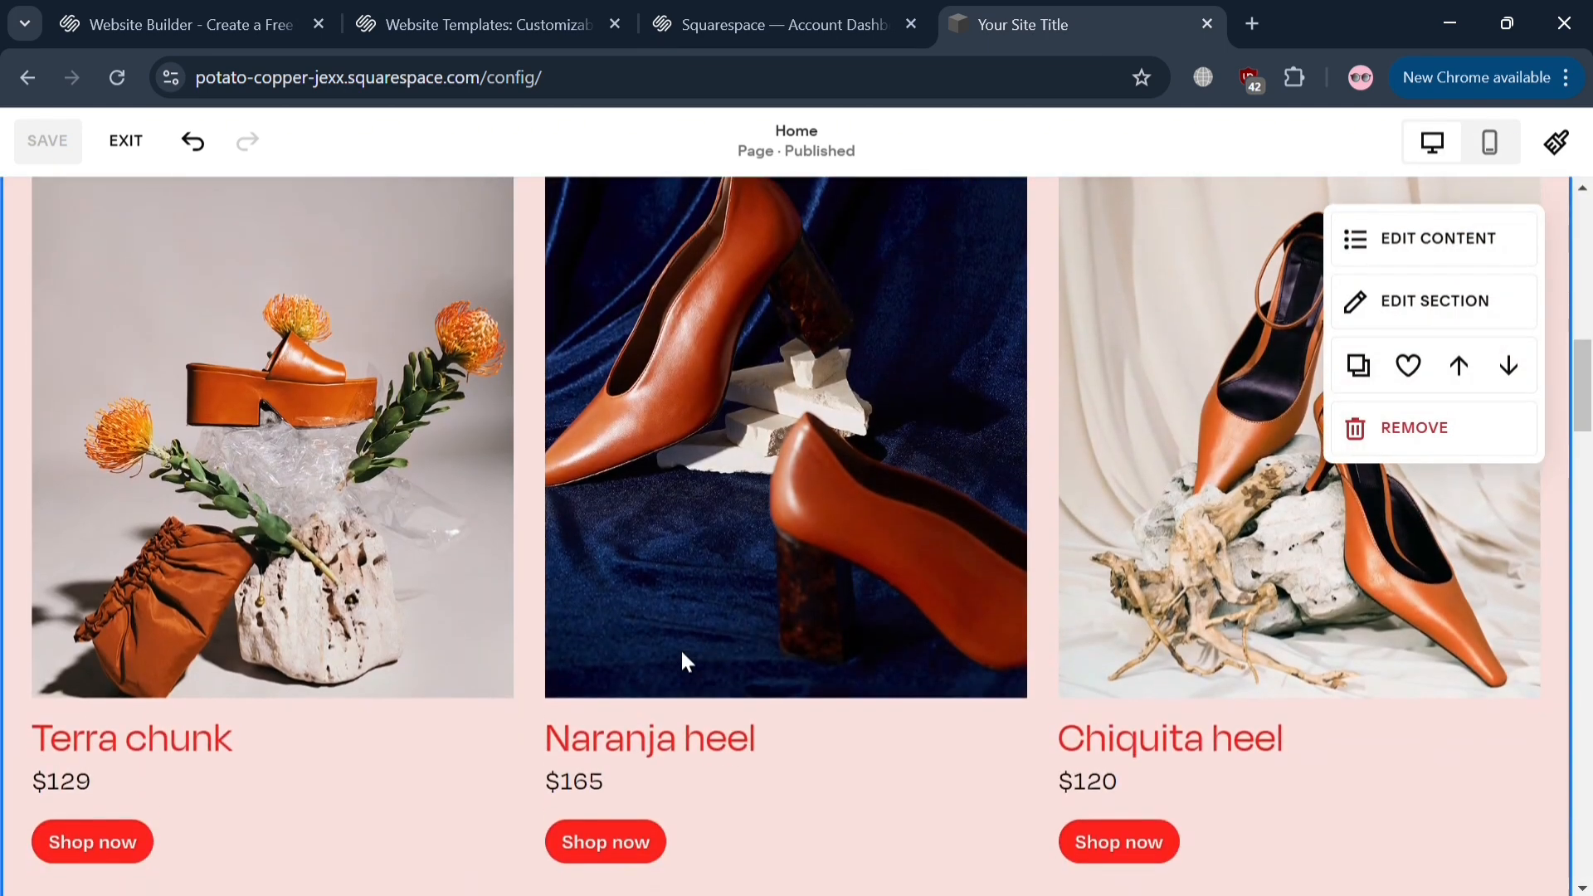
scroll(711, 633, up, 3)
scroll(1079, 457, down, 2)
scroll(1231, 395, up, 5)
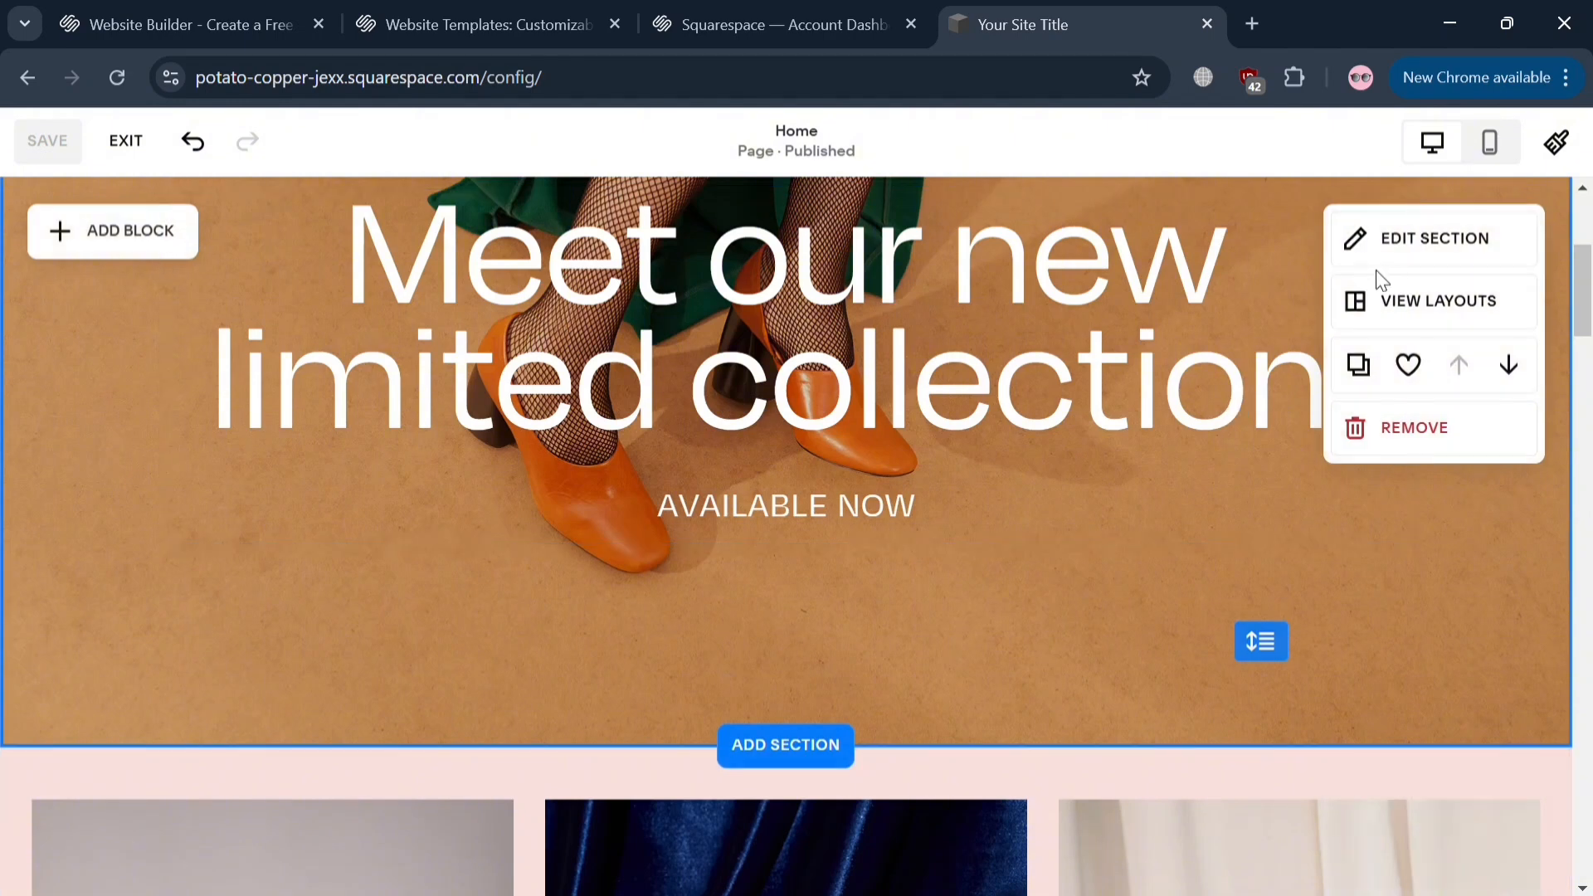
Search the free stock images for MENS FASHION to replace the hero section's background image
click(1440, 260)
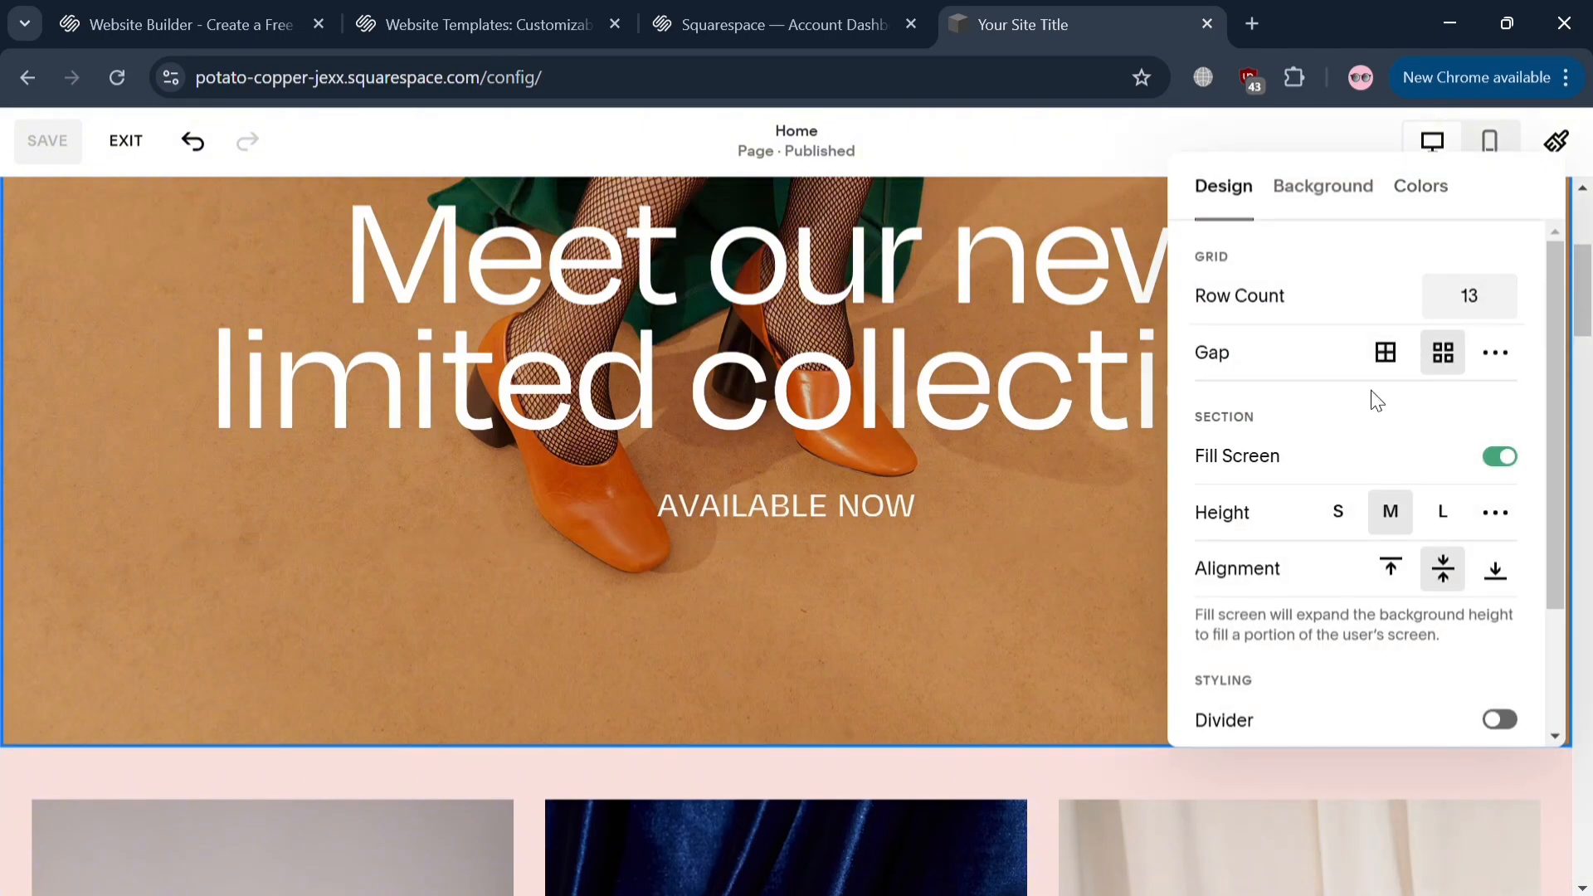
click(1322, 189)
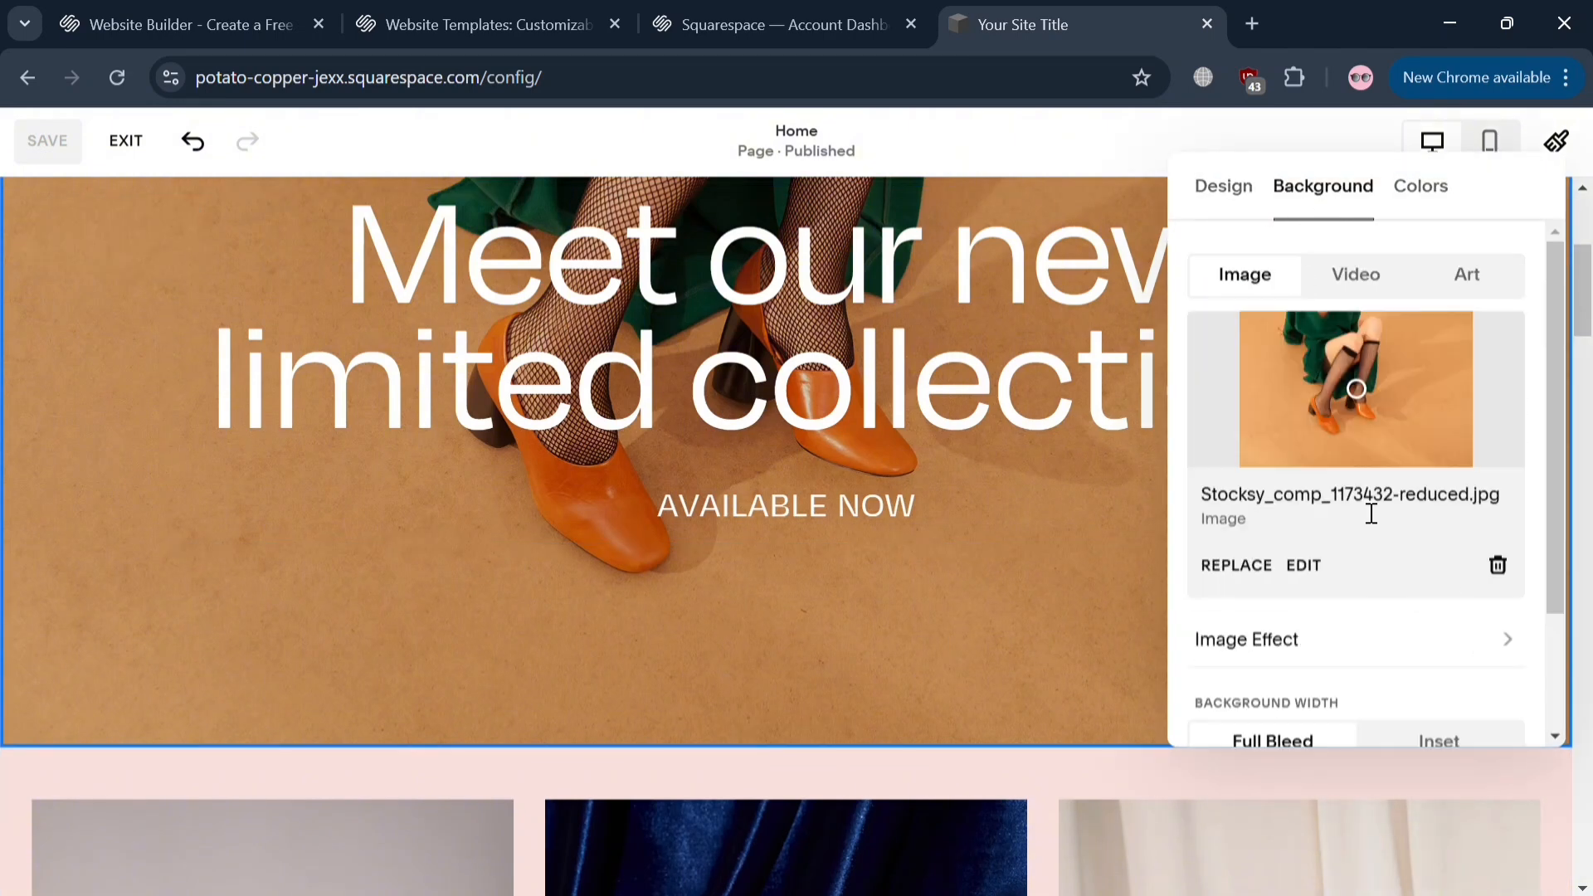
click(1255, 566)
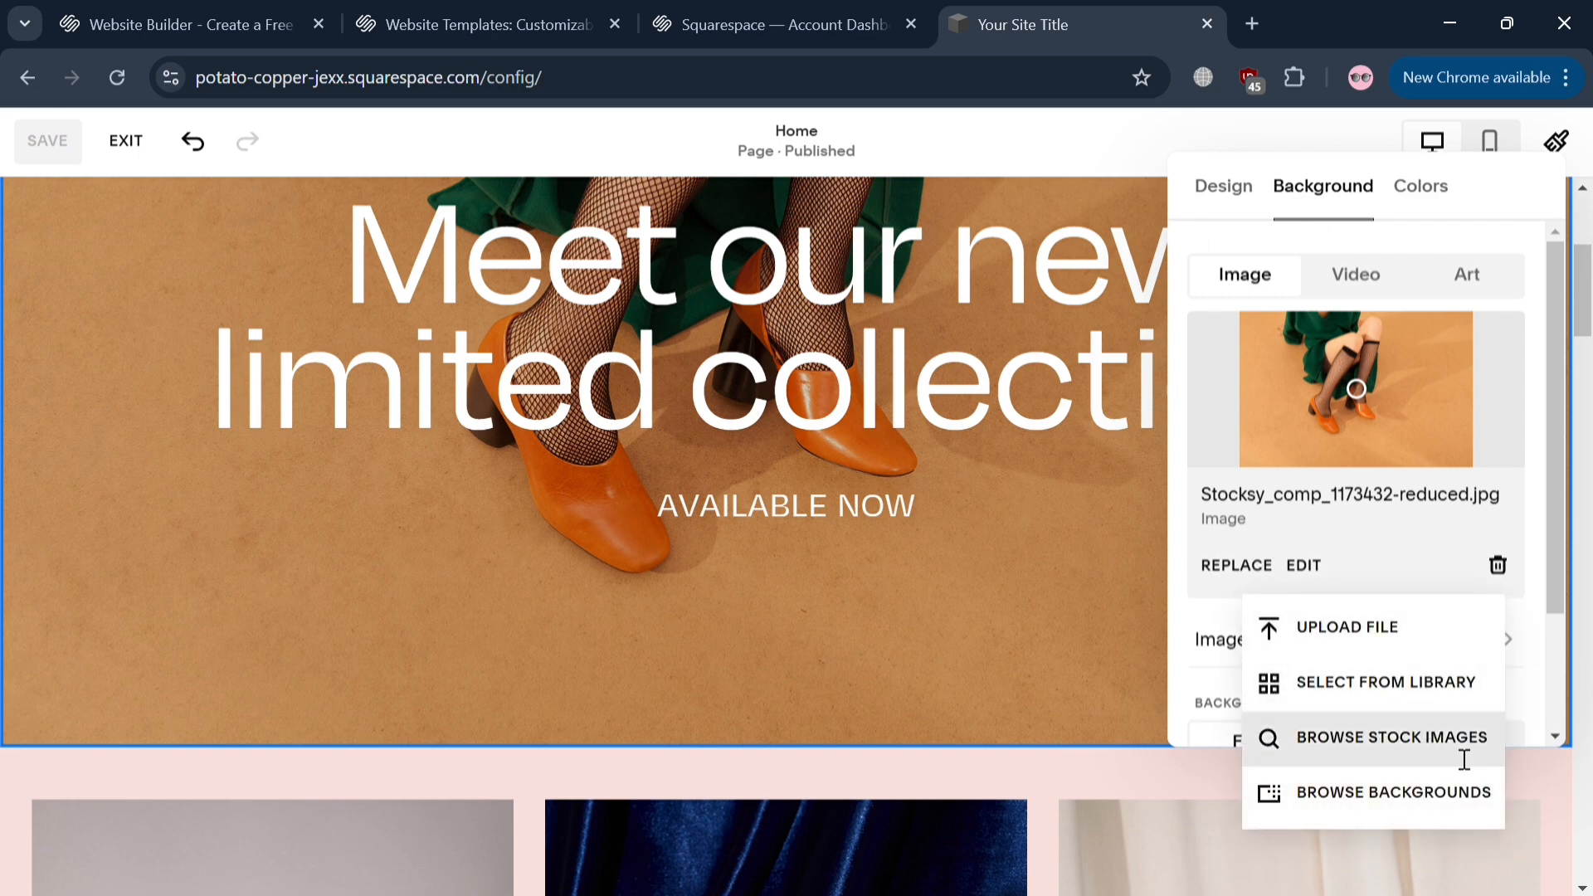
click(1448, 752)
click(662, 331)
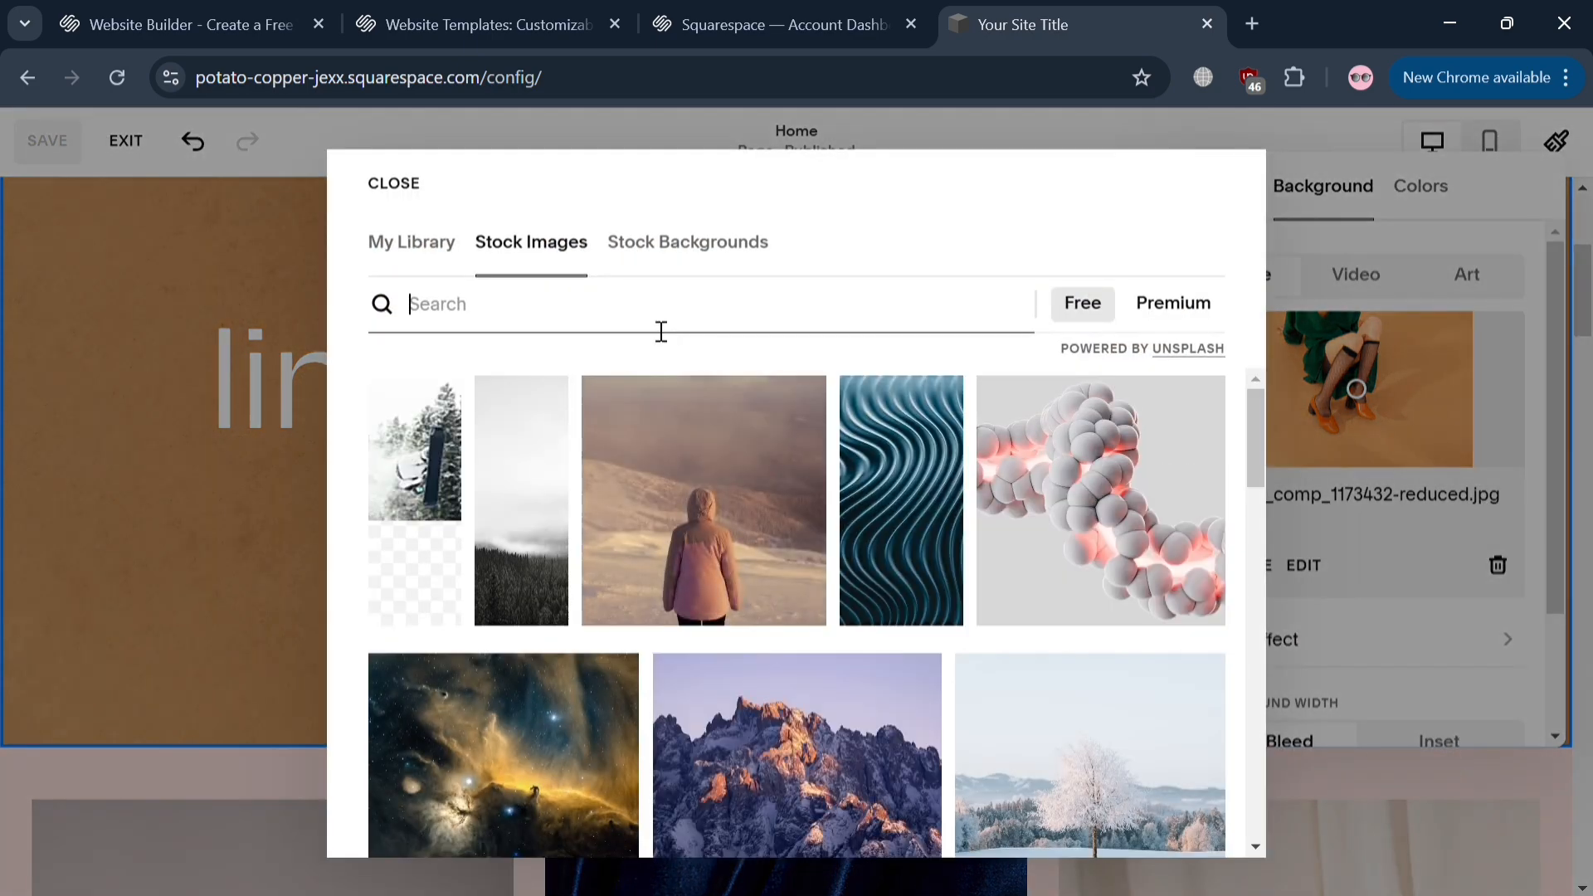
text(MENS FASHION)
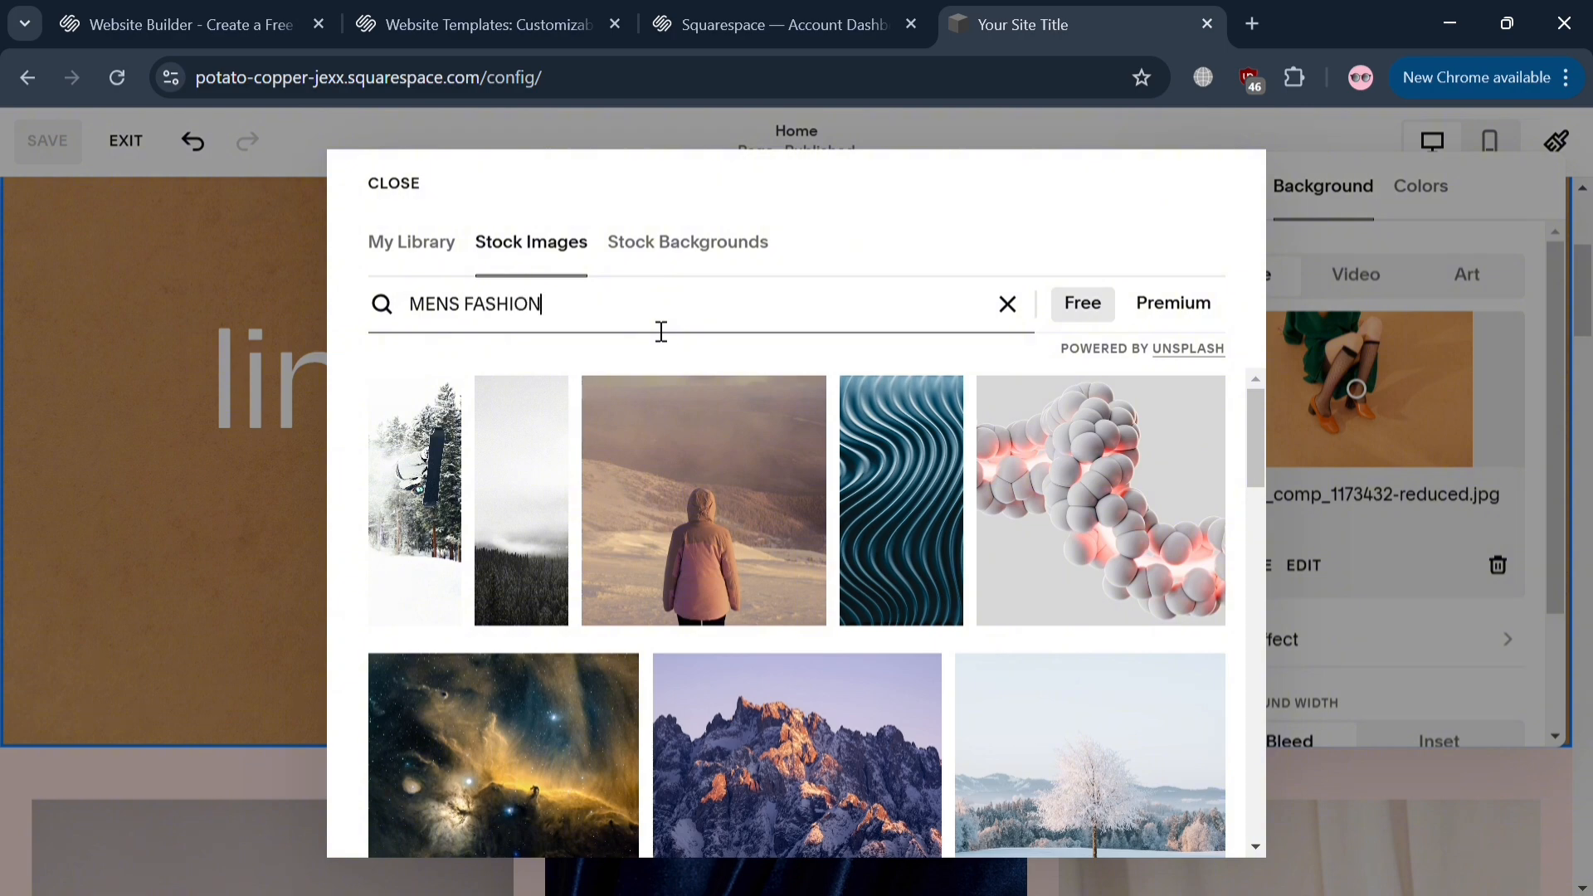
key(Return)
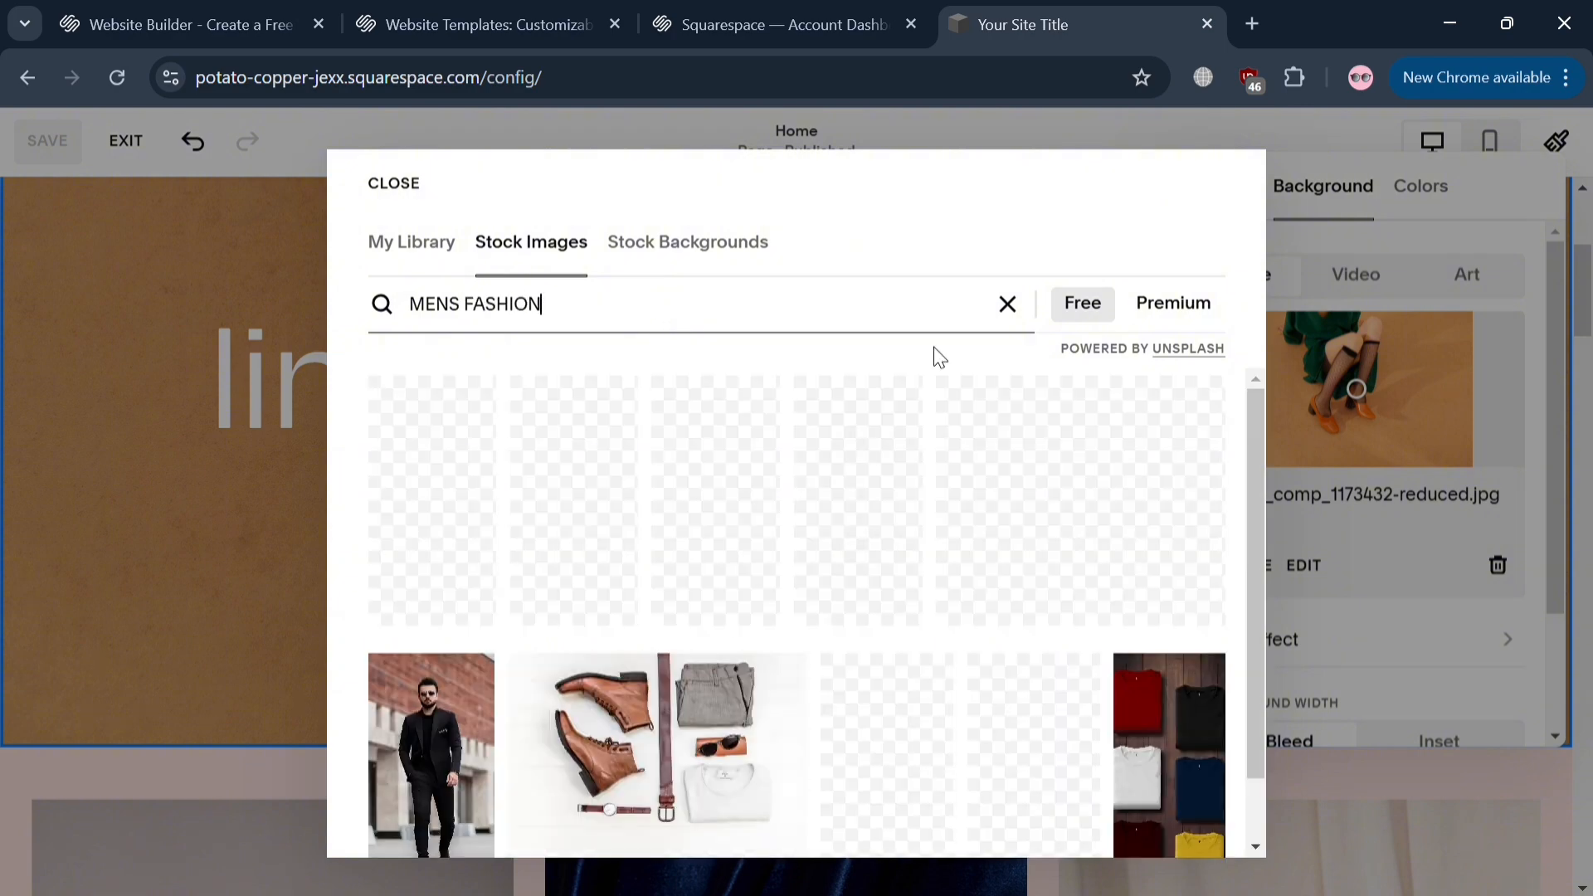
Set the photo of brown boots, belt, sunglasses and folded clothes as the hero section's background and save the page
scroll(790, 633, down, 3)
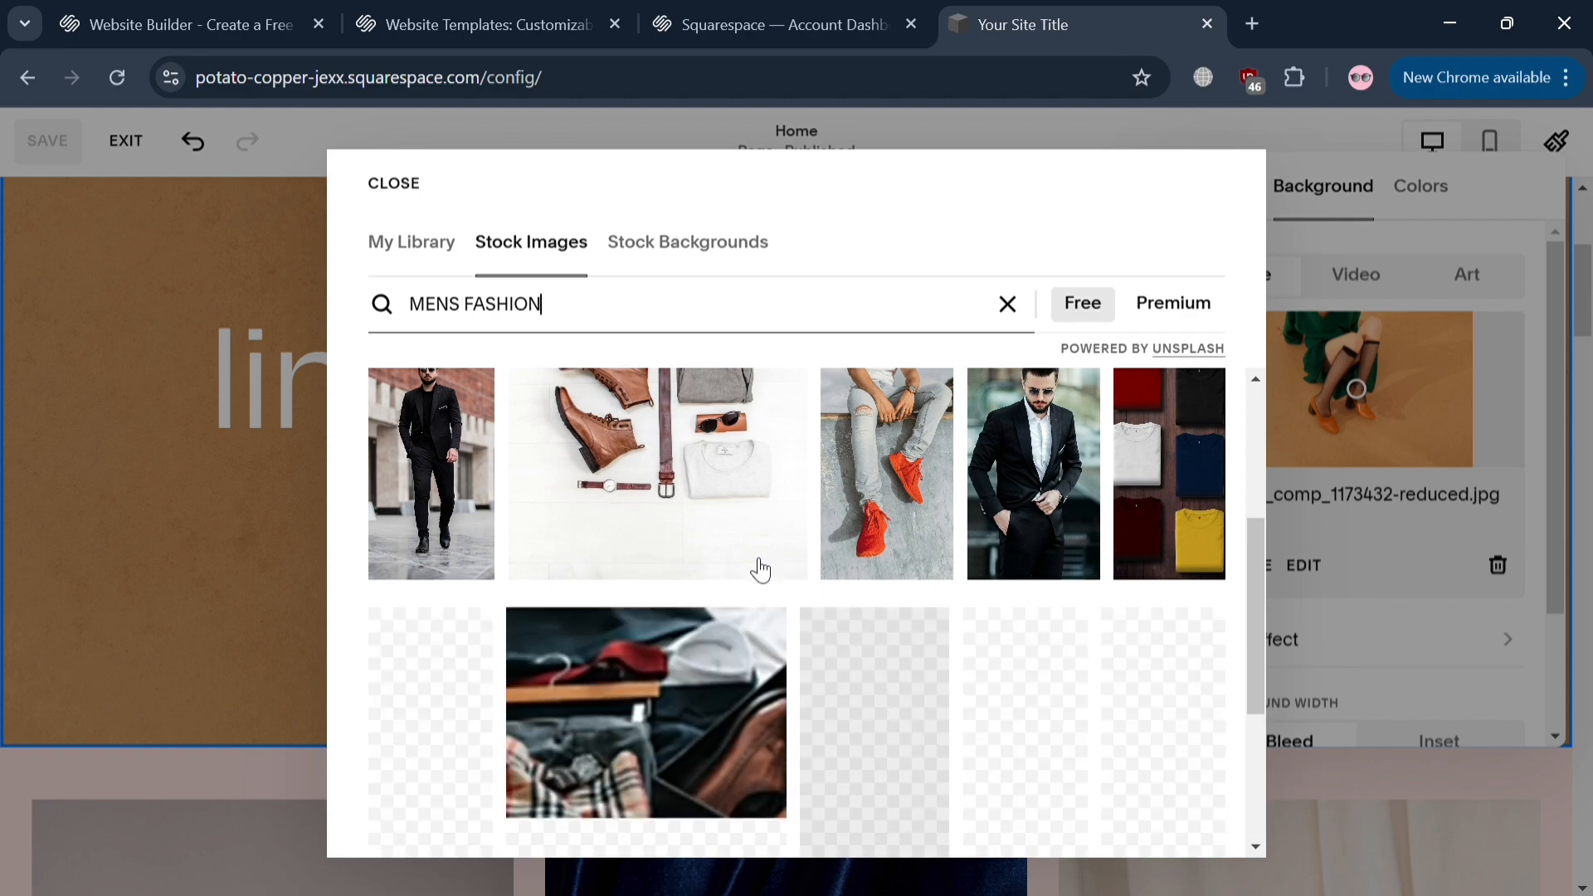
click(723, 501)
click(1071, 659)
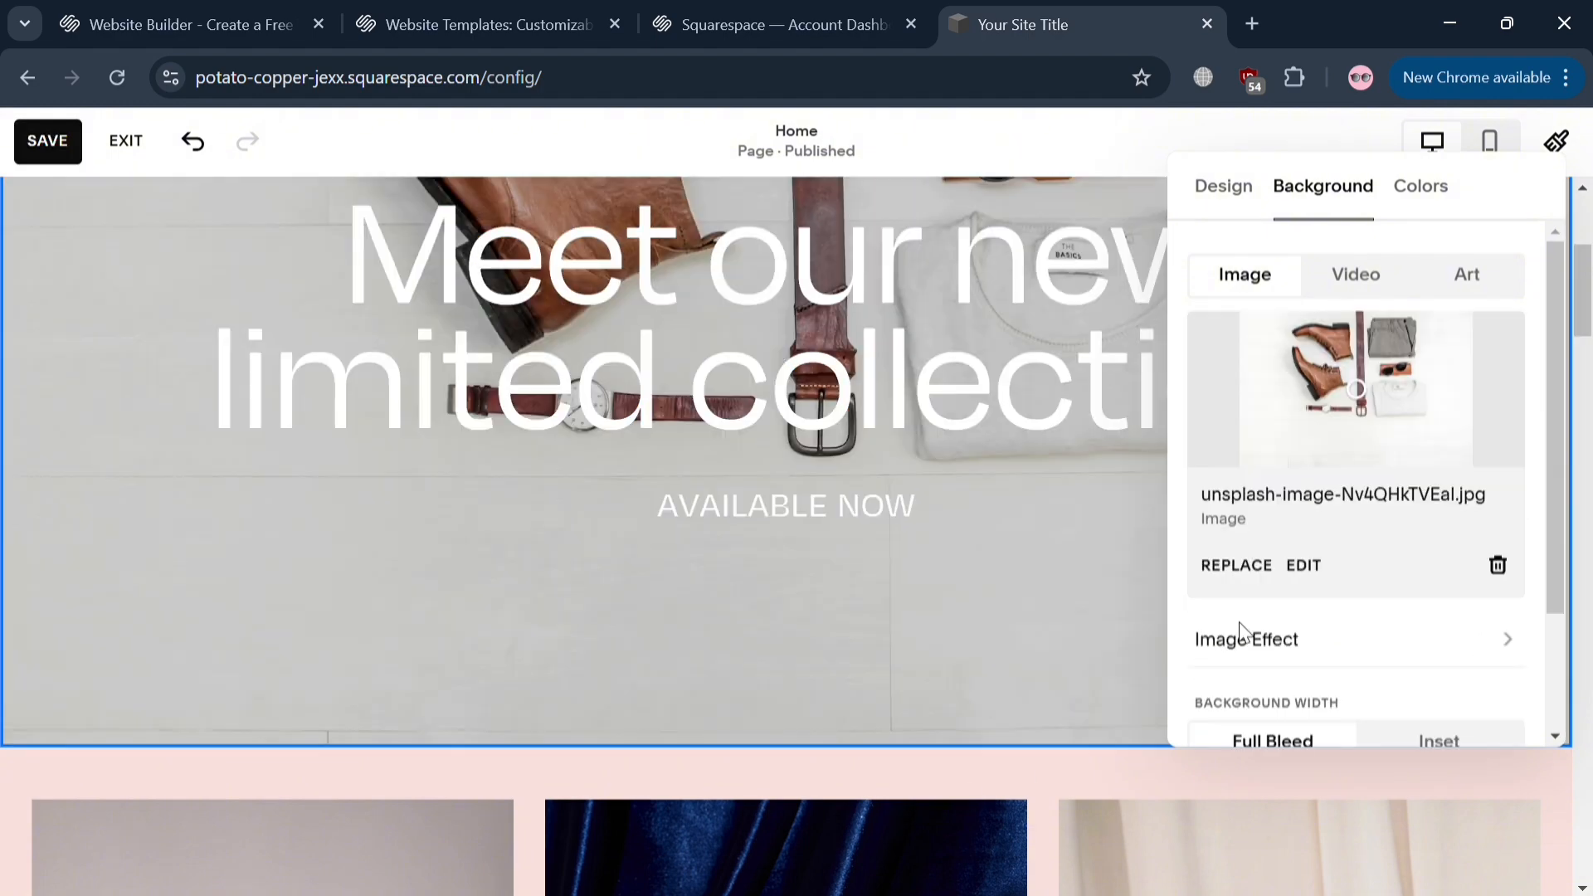
scroll(959, 684, up, 4)
scroll(963, 672, down, 5)
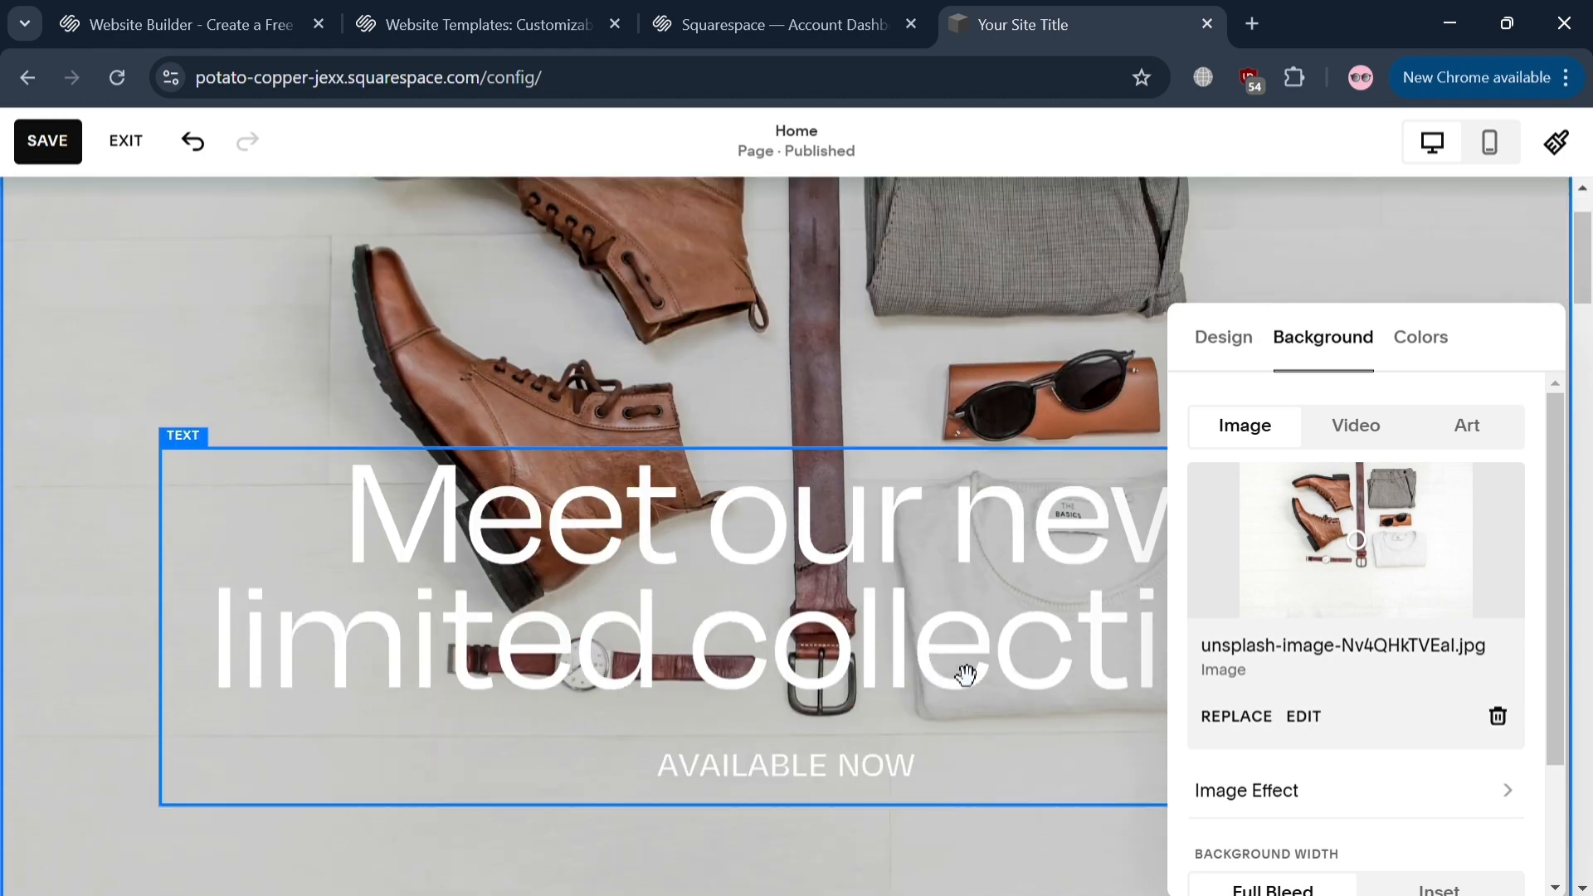
scroll(952, 667, down, 7)
click(636, 564)
scroll(636, 565, down, 1)
scroll(635, 566, up, 2)
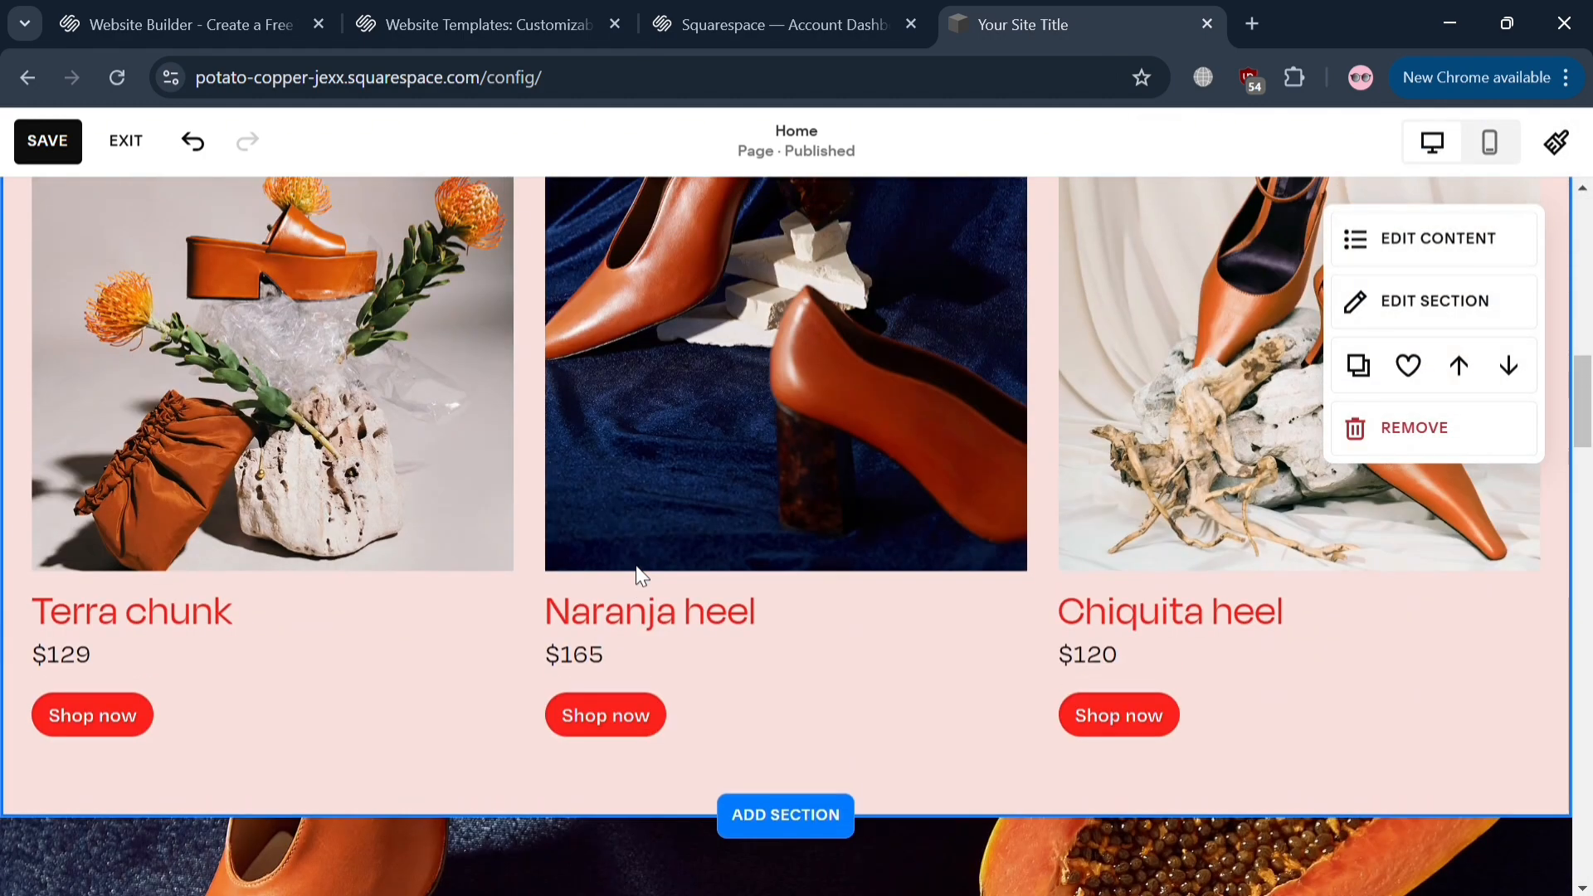
click(52, 143)
Look at the Home page settings and site styles, and open the options of the product section
scroll(885, 534, up, 5)
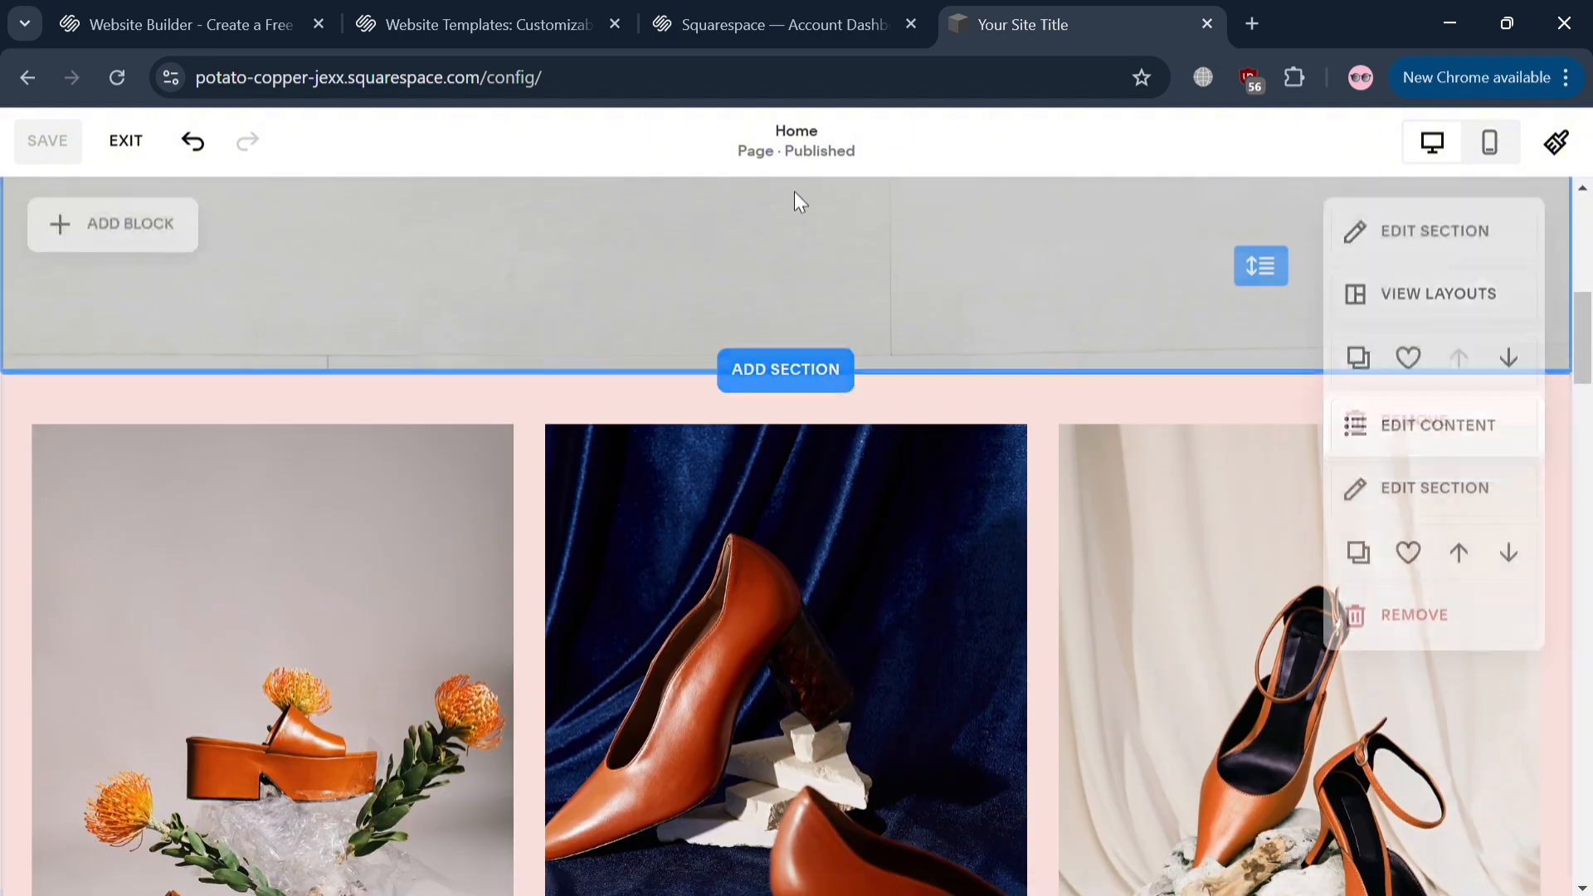
click(799, 149)
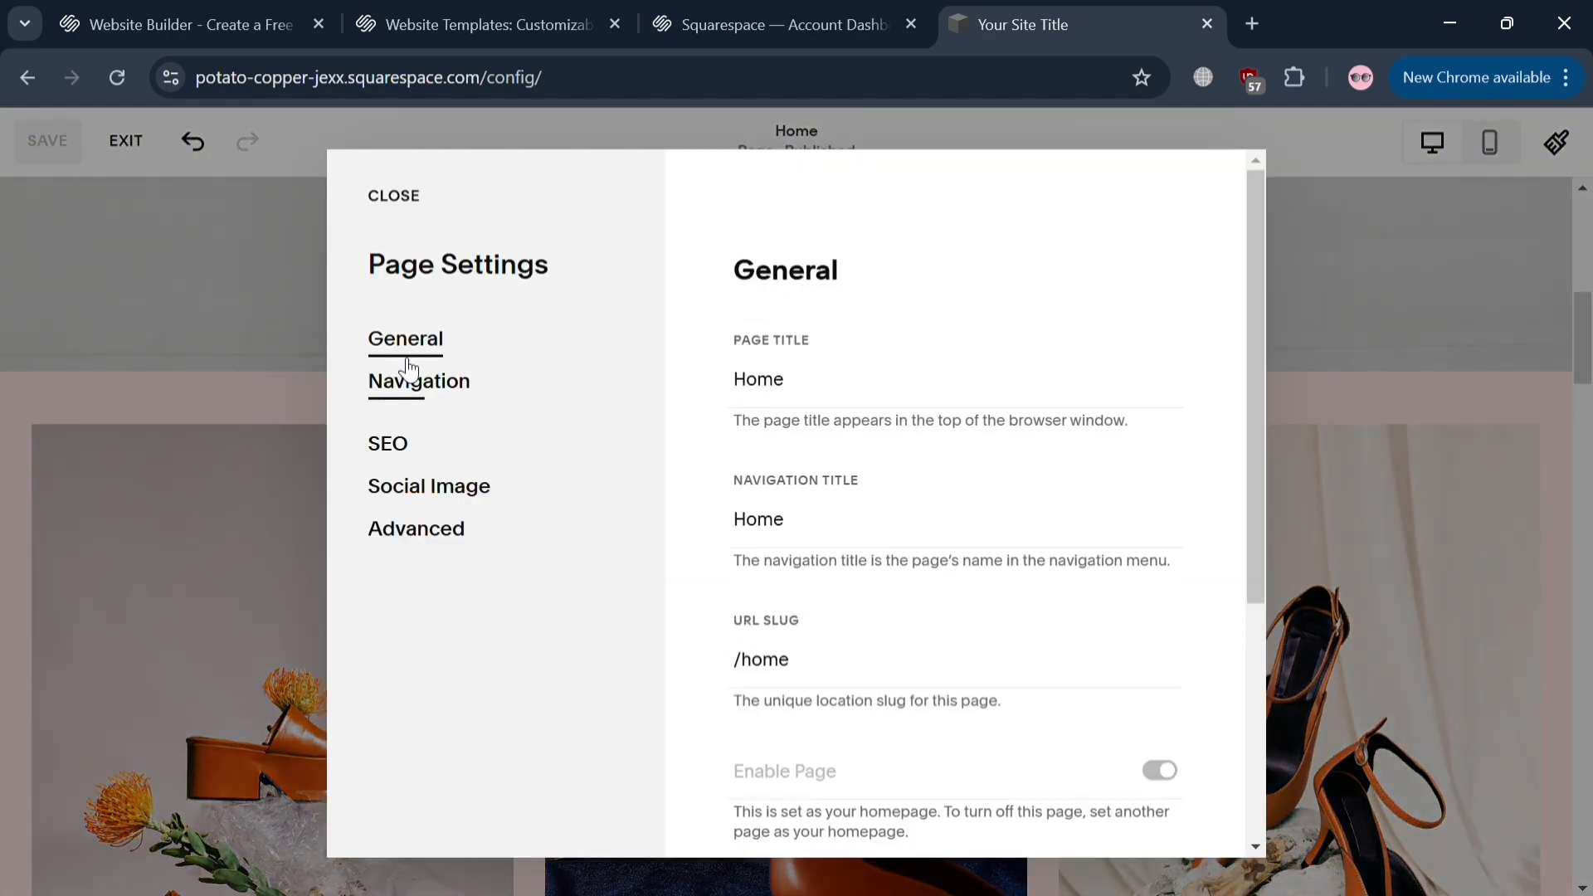
click(407, 202)
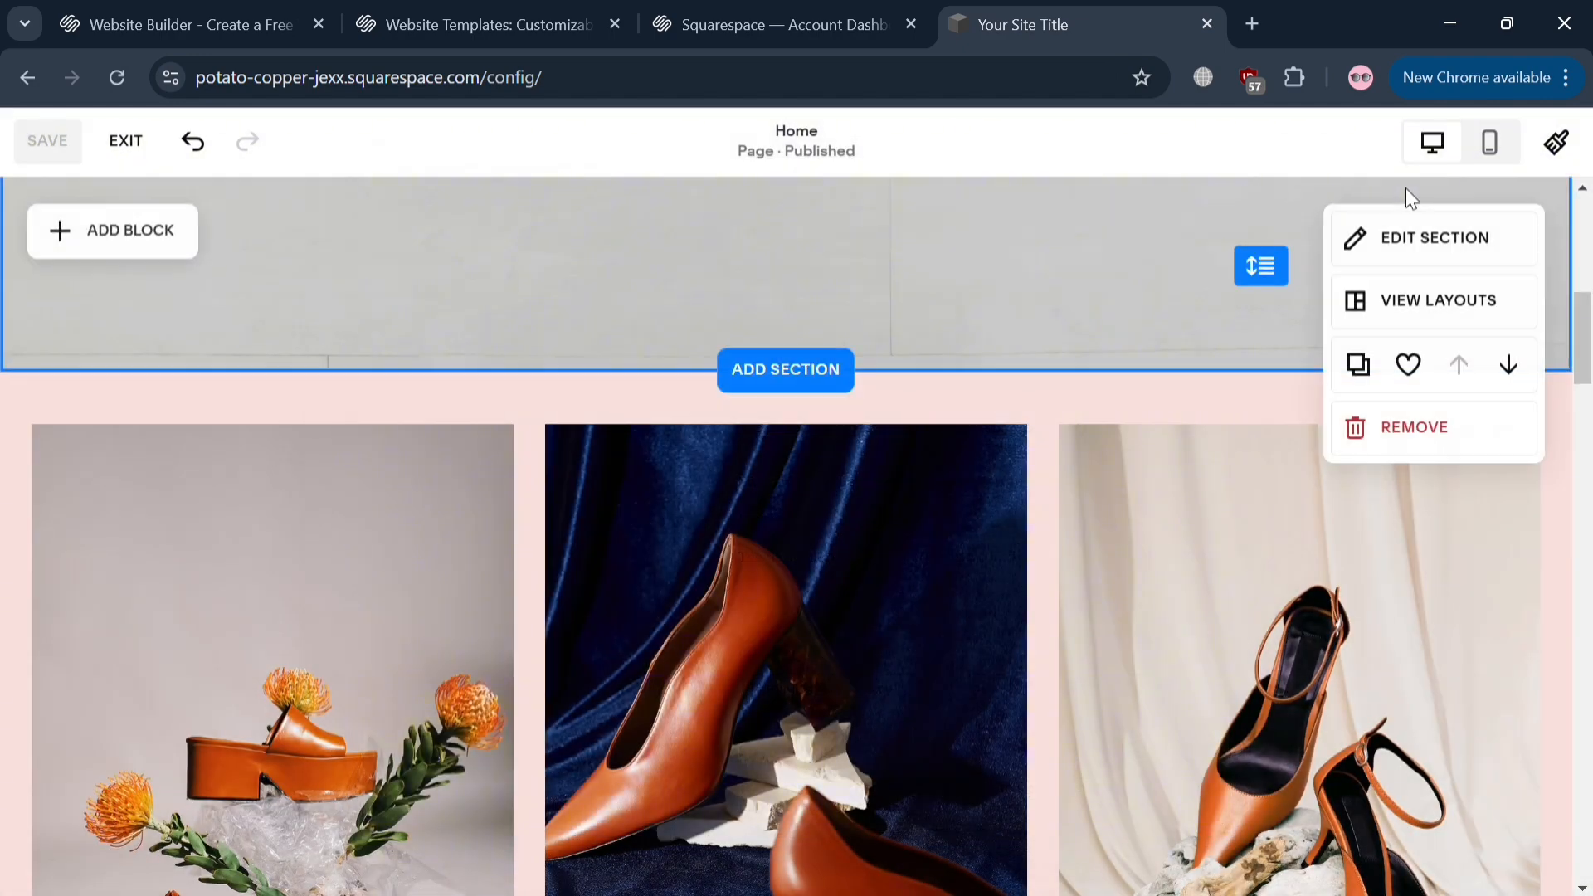
click(1552, 155)
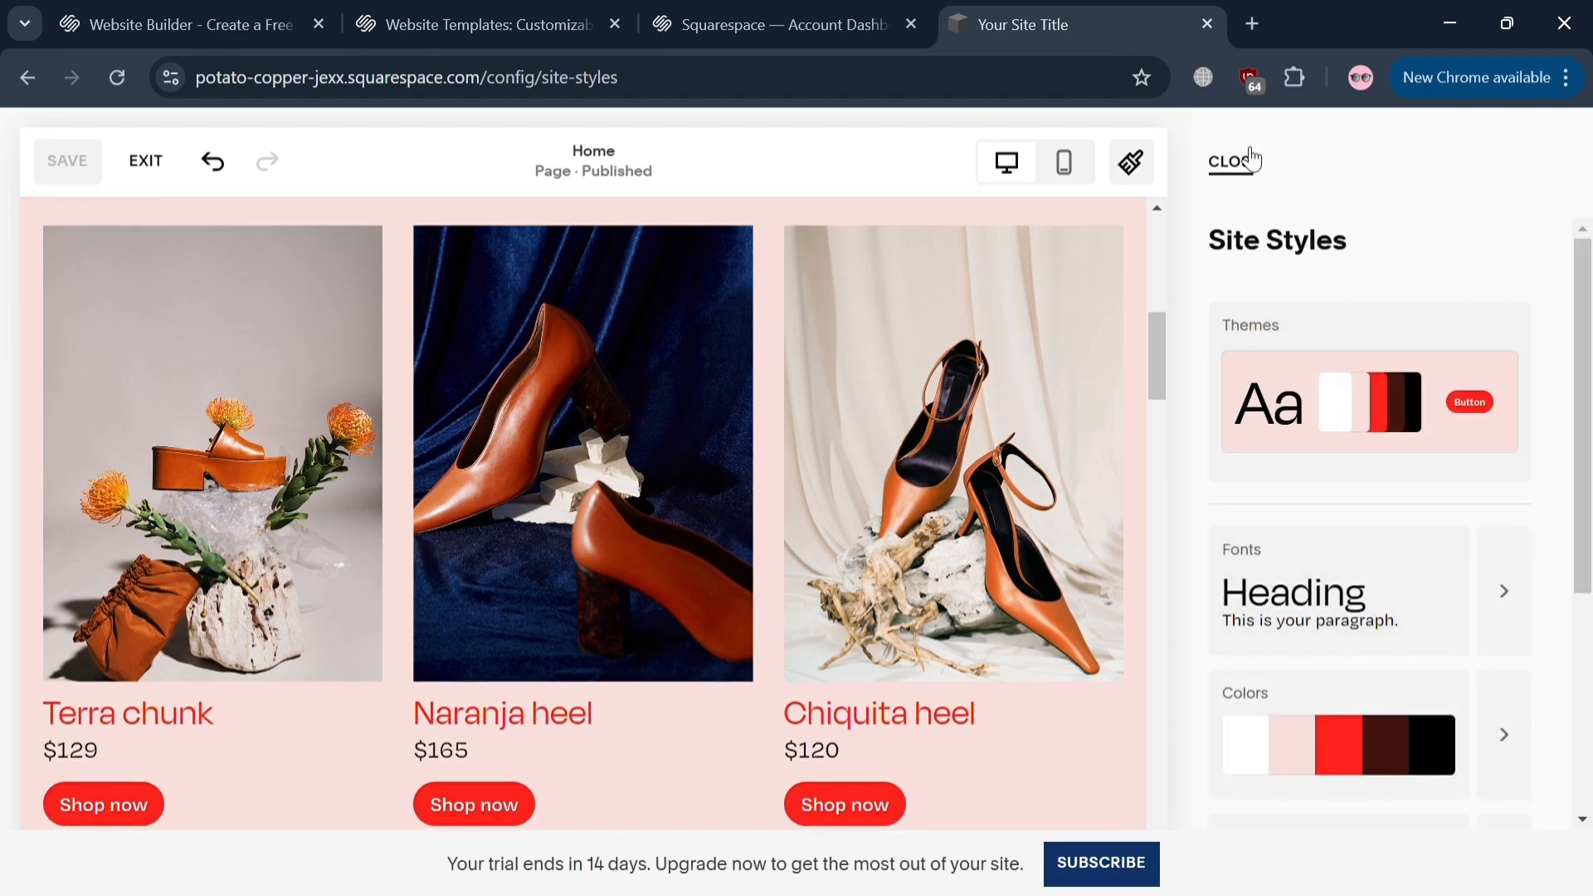
click(1232, 163)
click(239, 349)
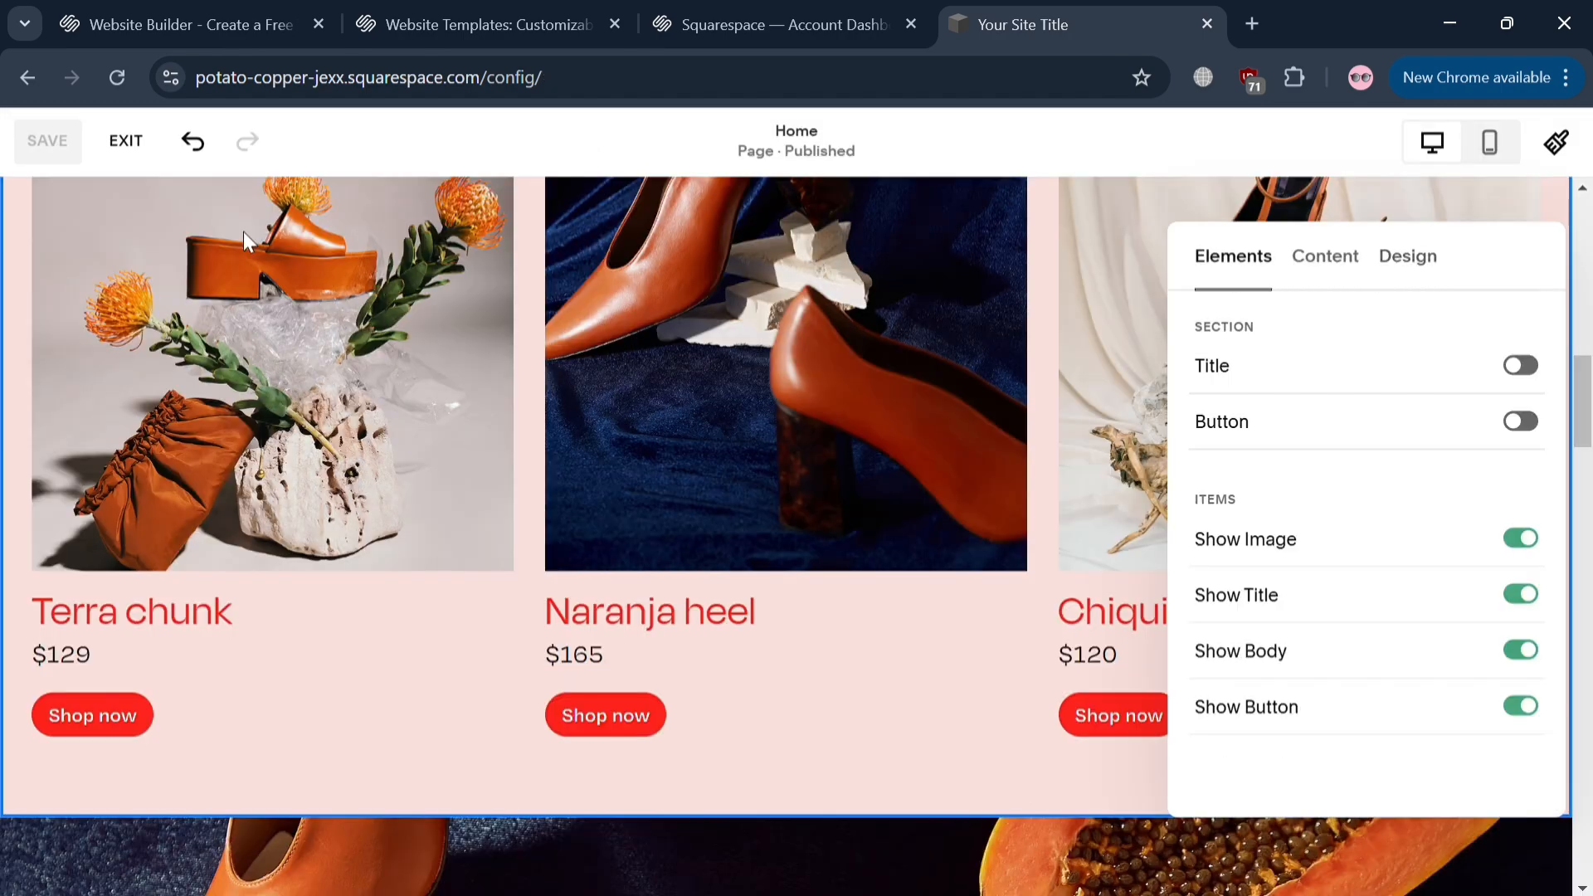
Exit the page editor and start creating a physical product under Products & Services
click(126, 146)
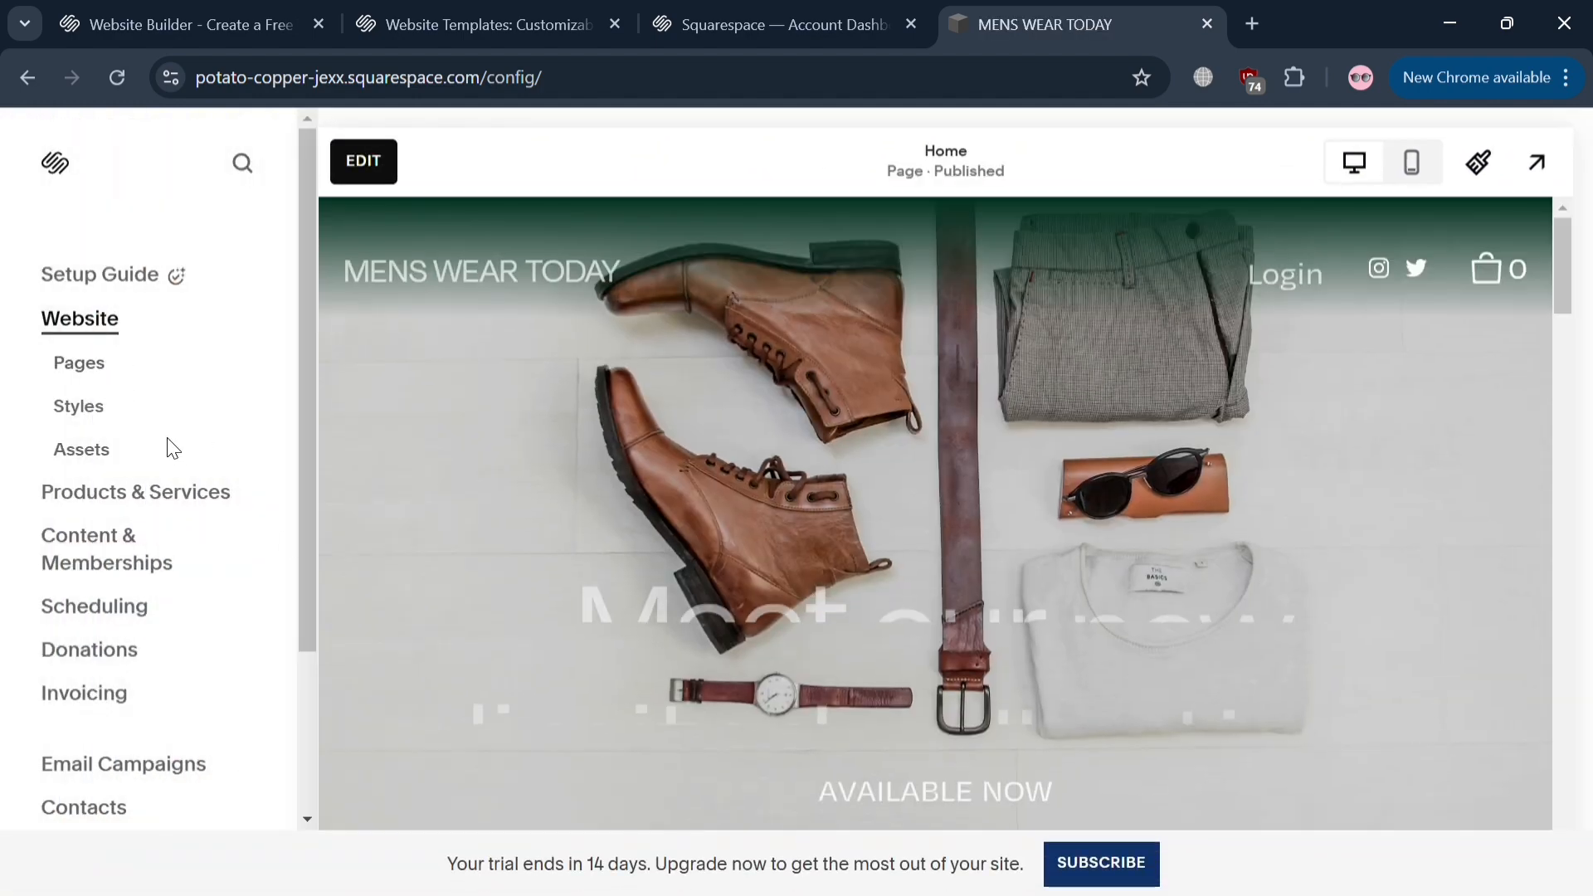
scroll(794, 605, down, 10)
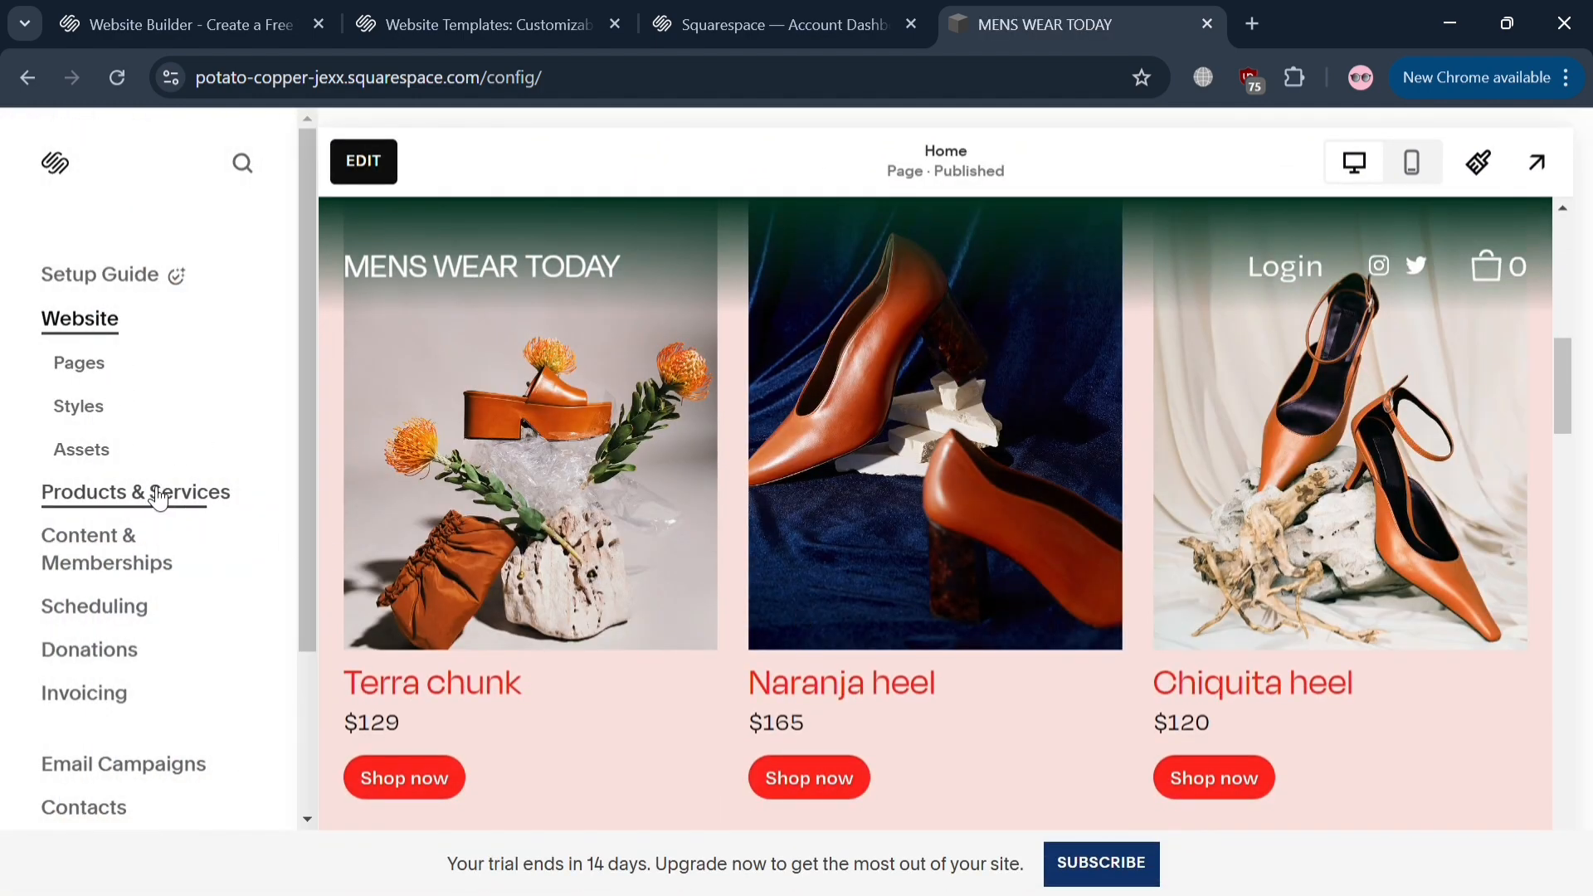
click(158, 494)
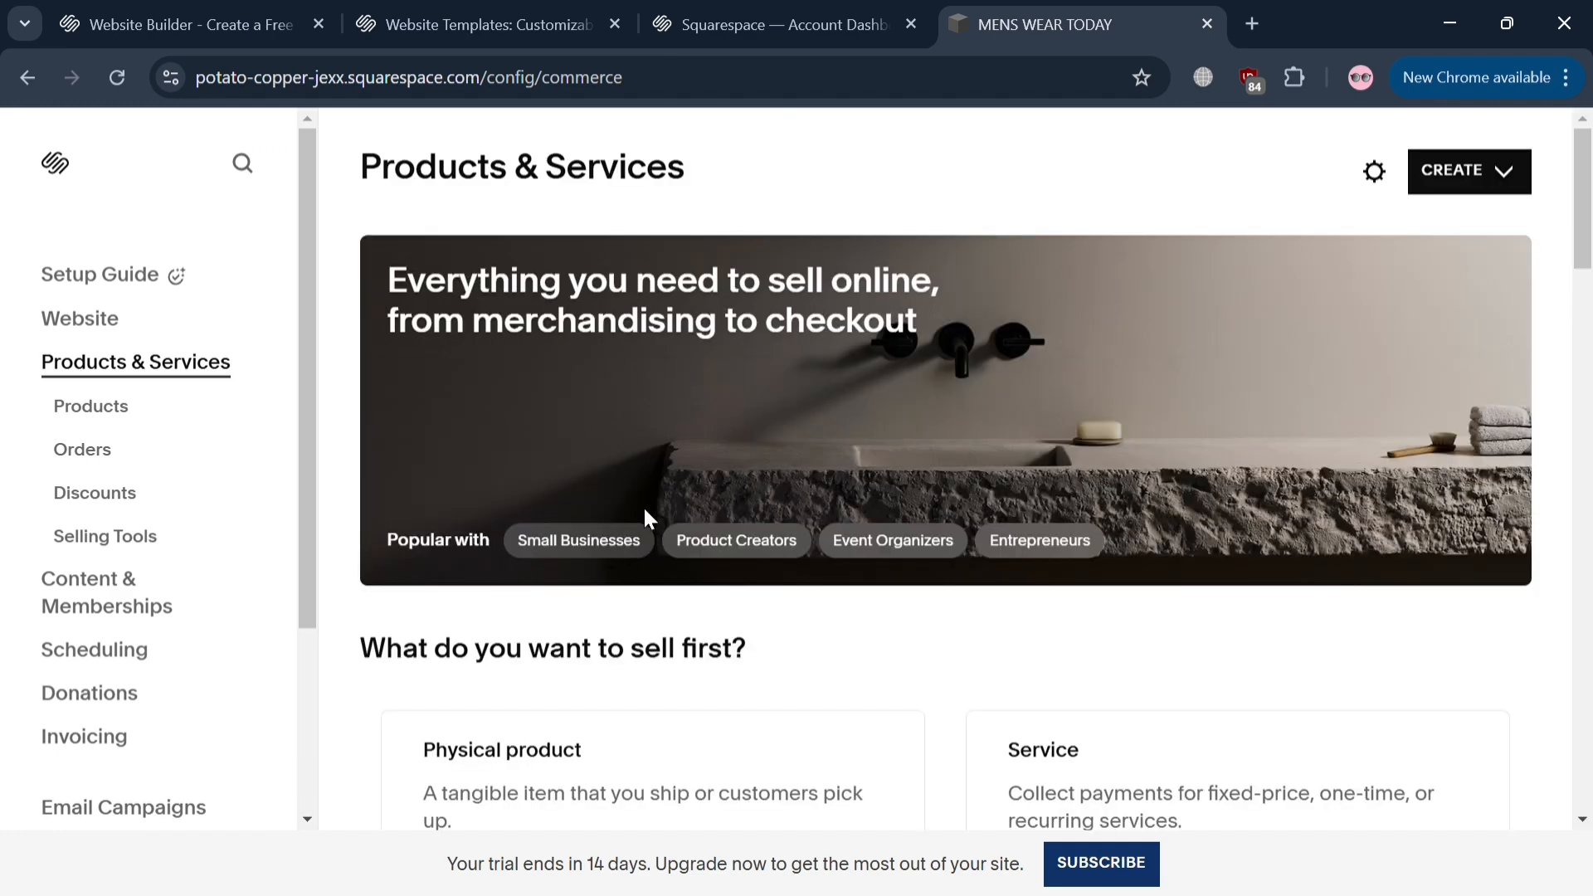
scroll(644, 515, down, 5)
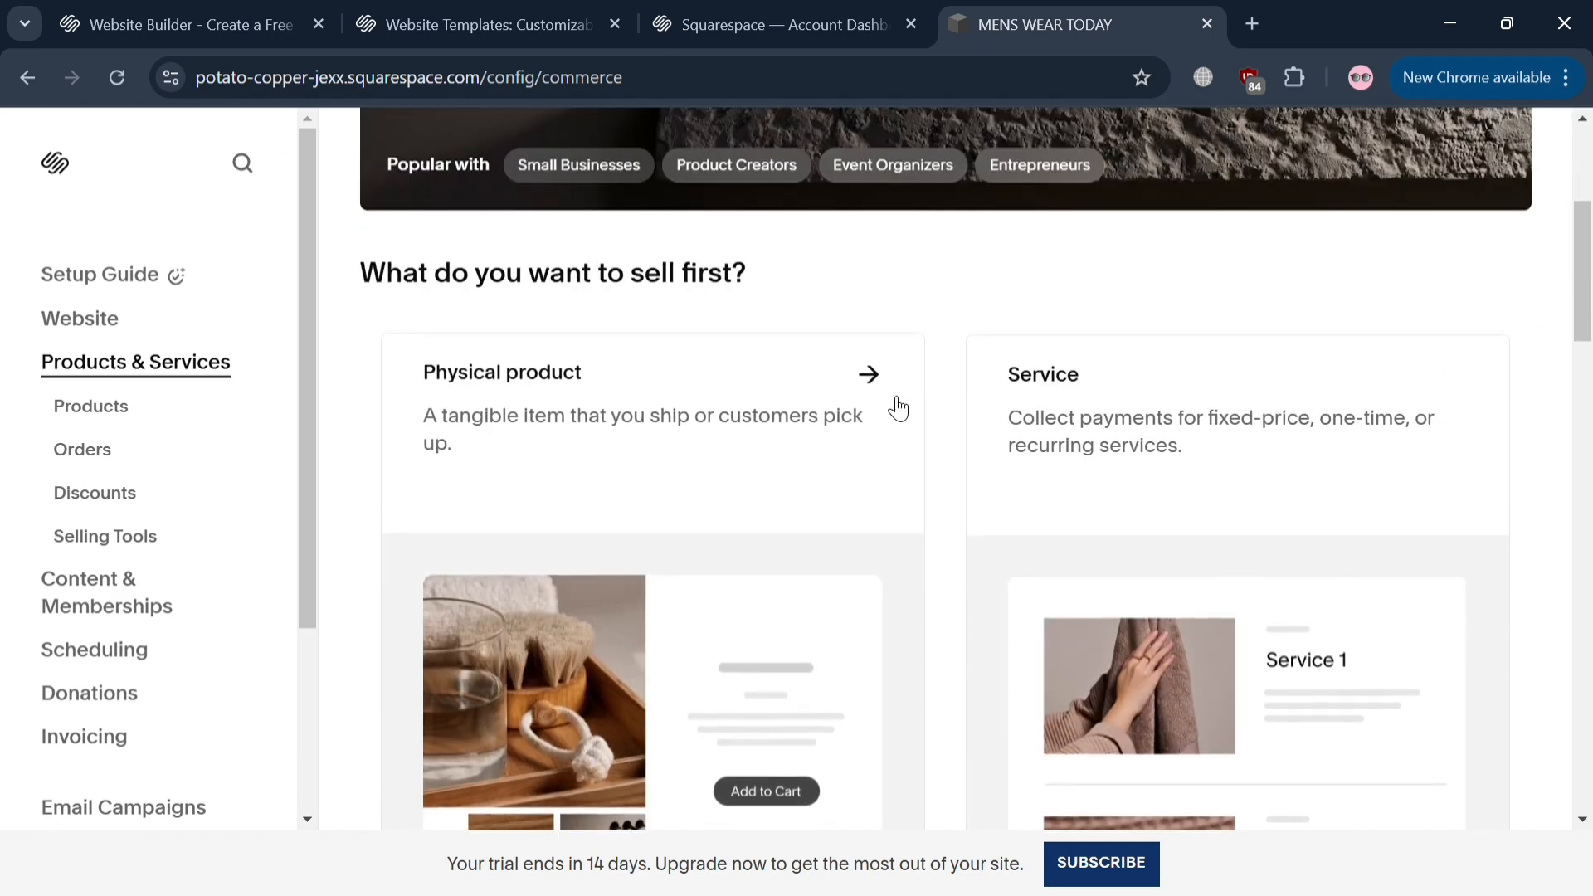
click(878, 380)
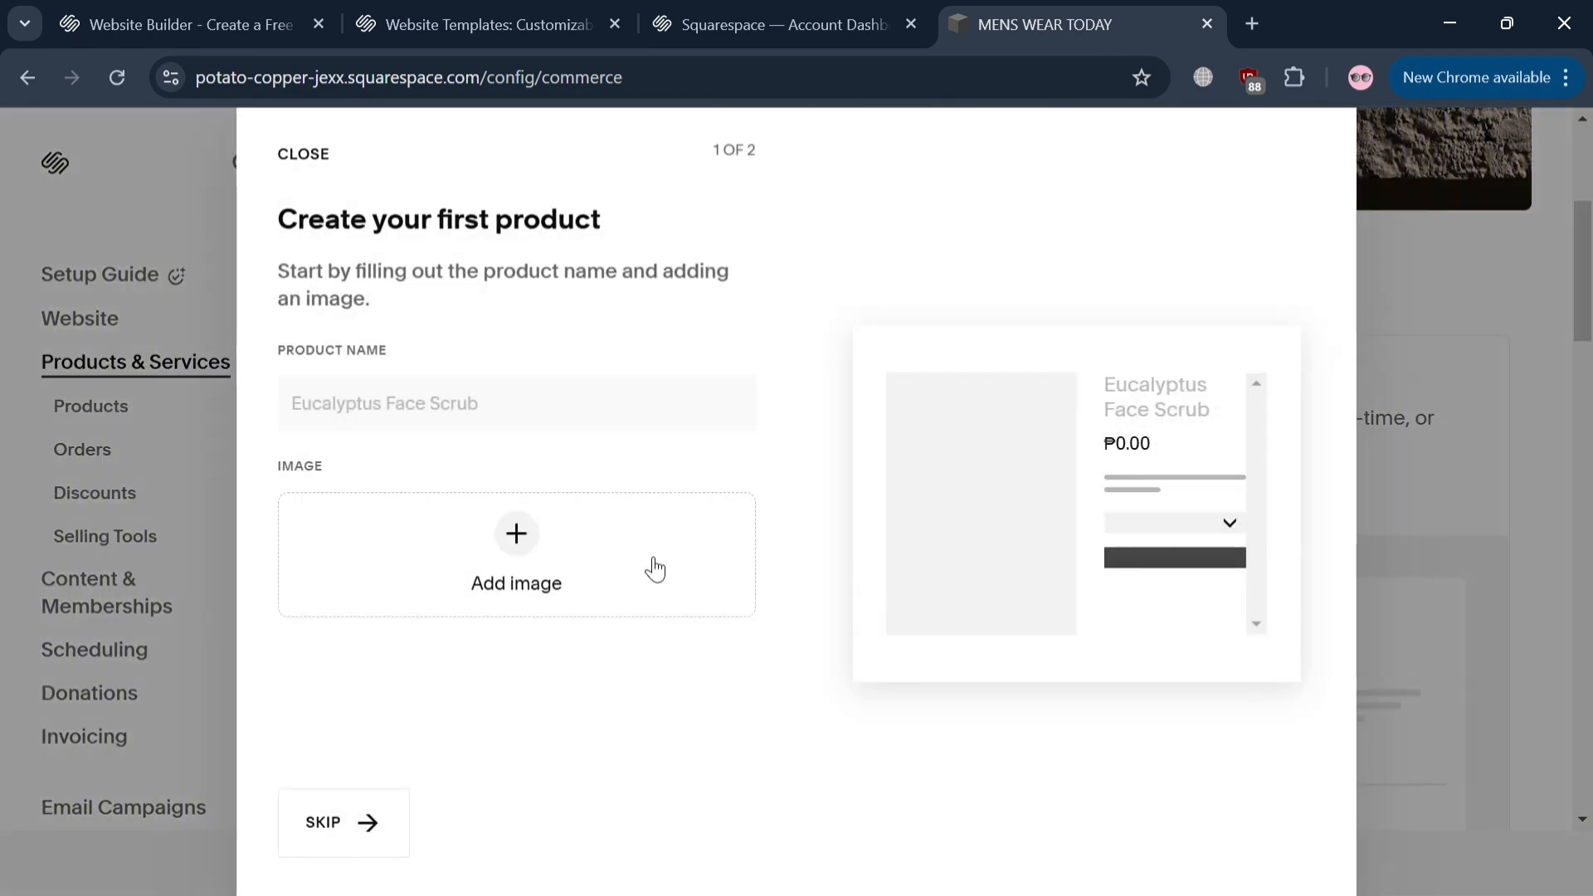
Name the new product Shoes Men
click(537, 417)
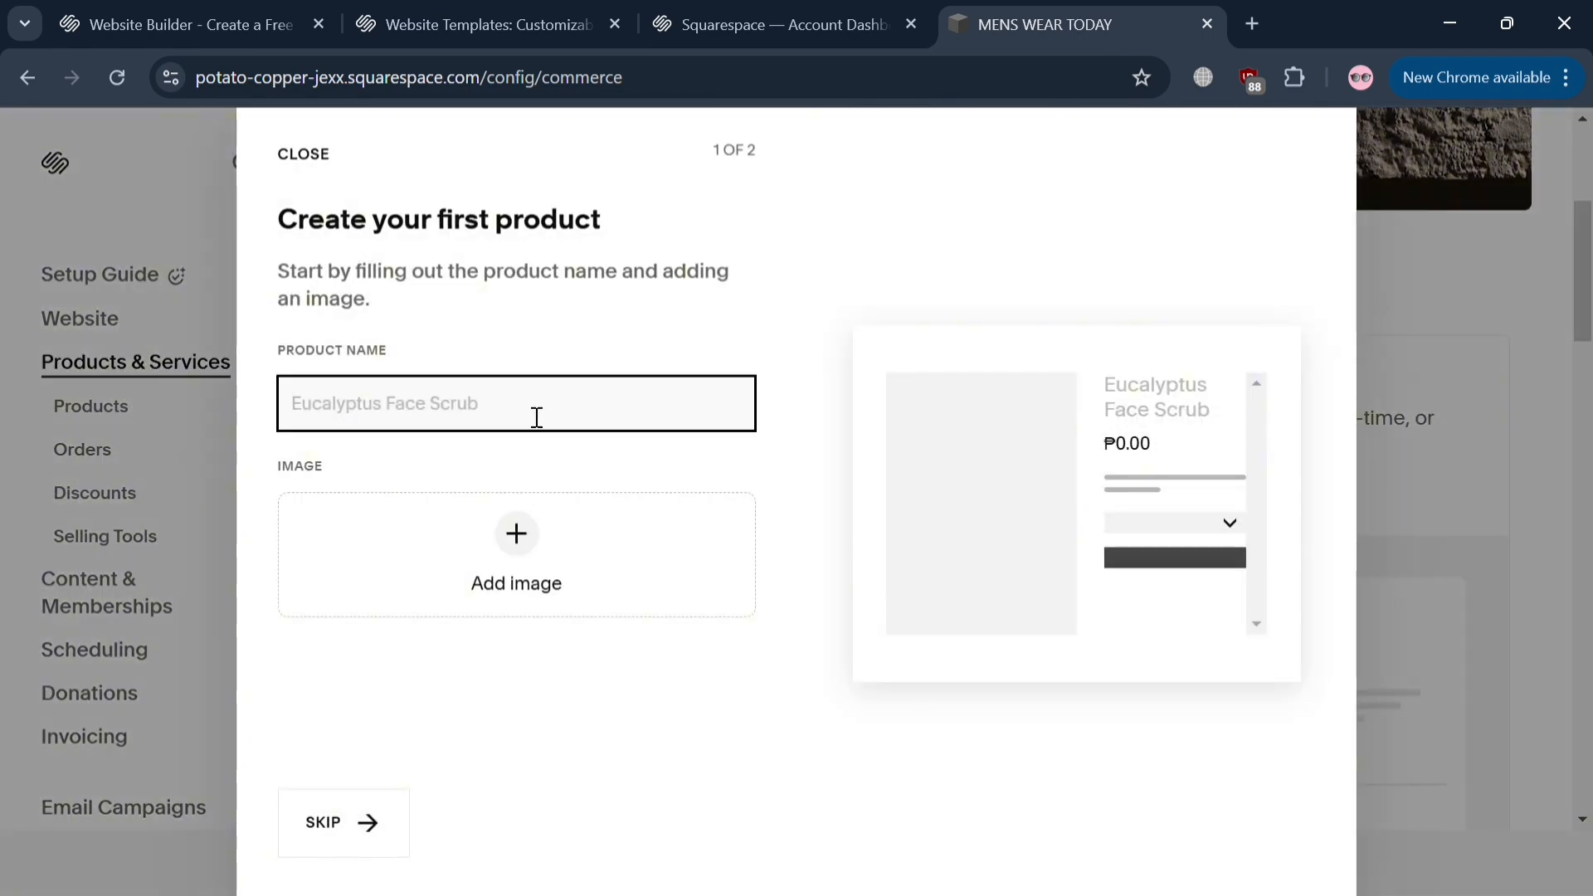
text(m)
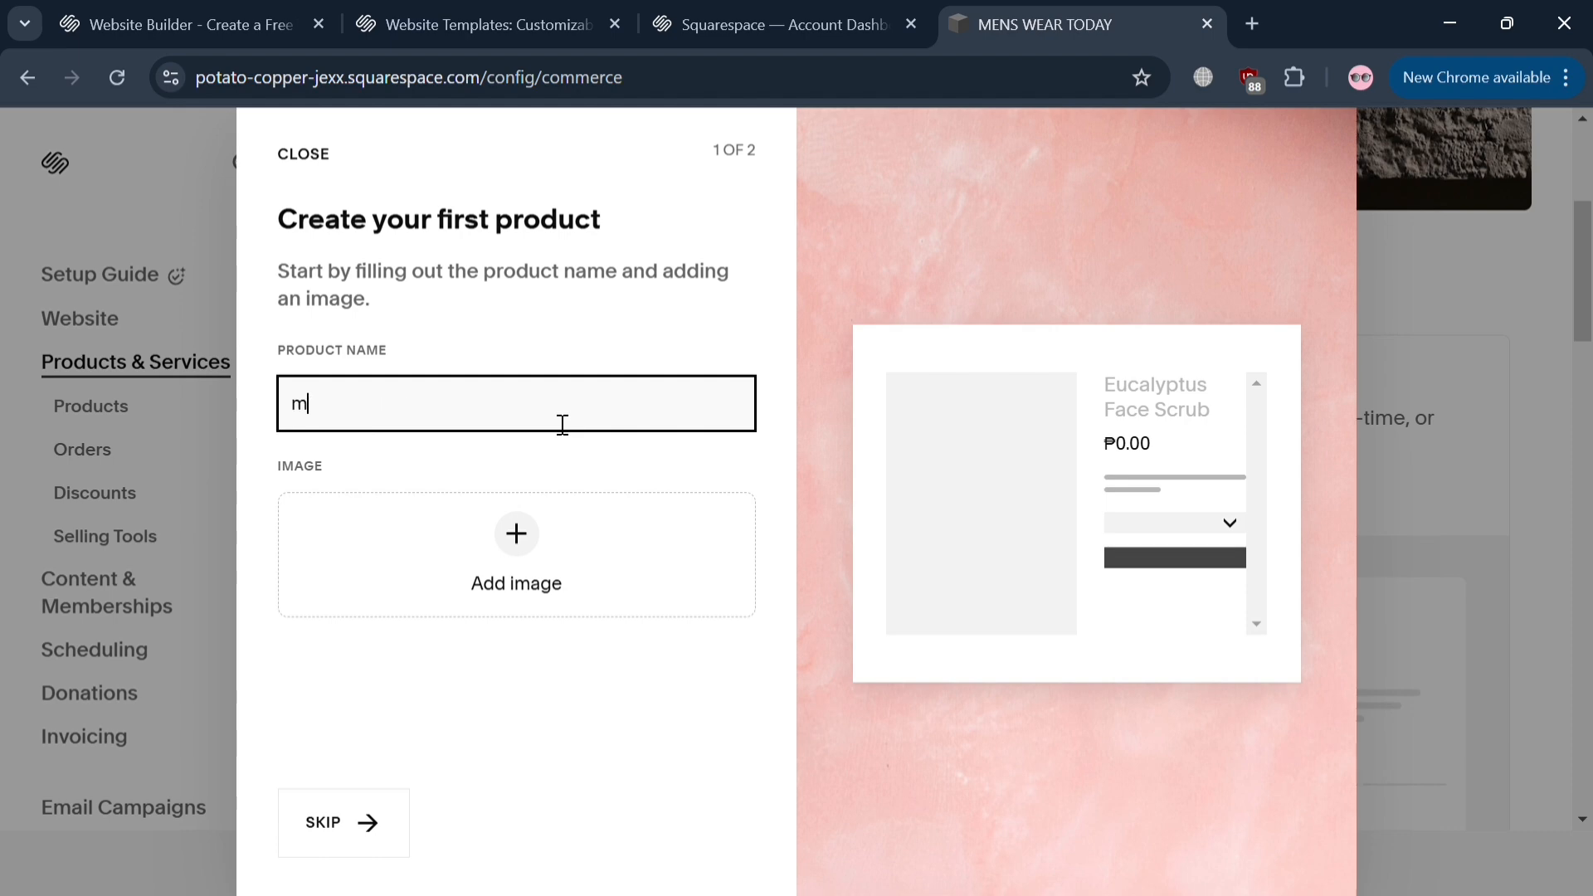
key(BackSpace)
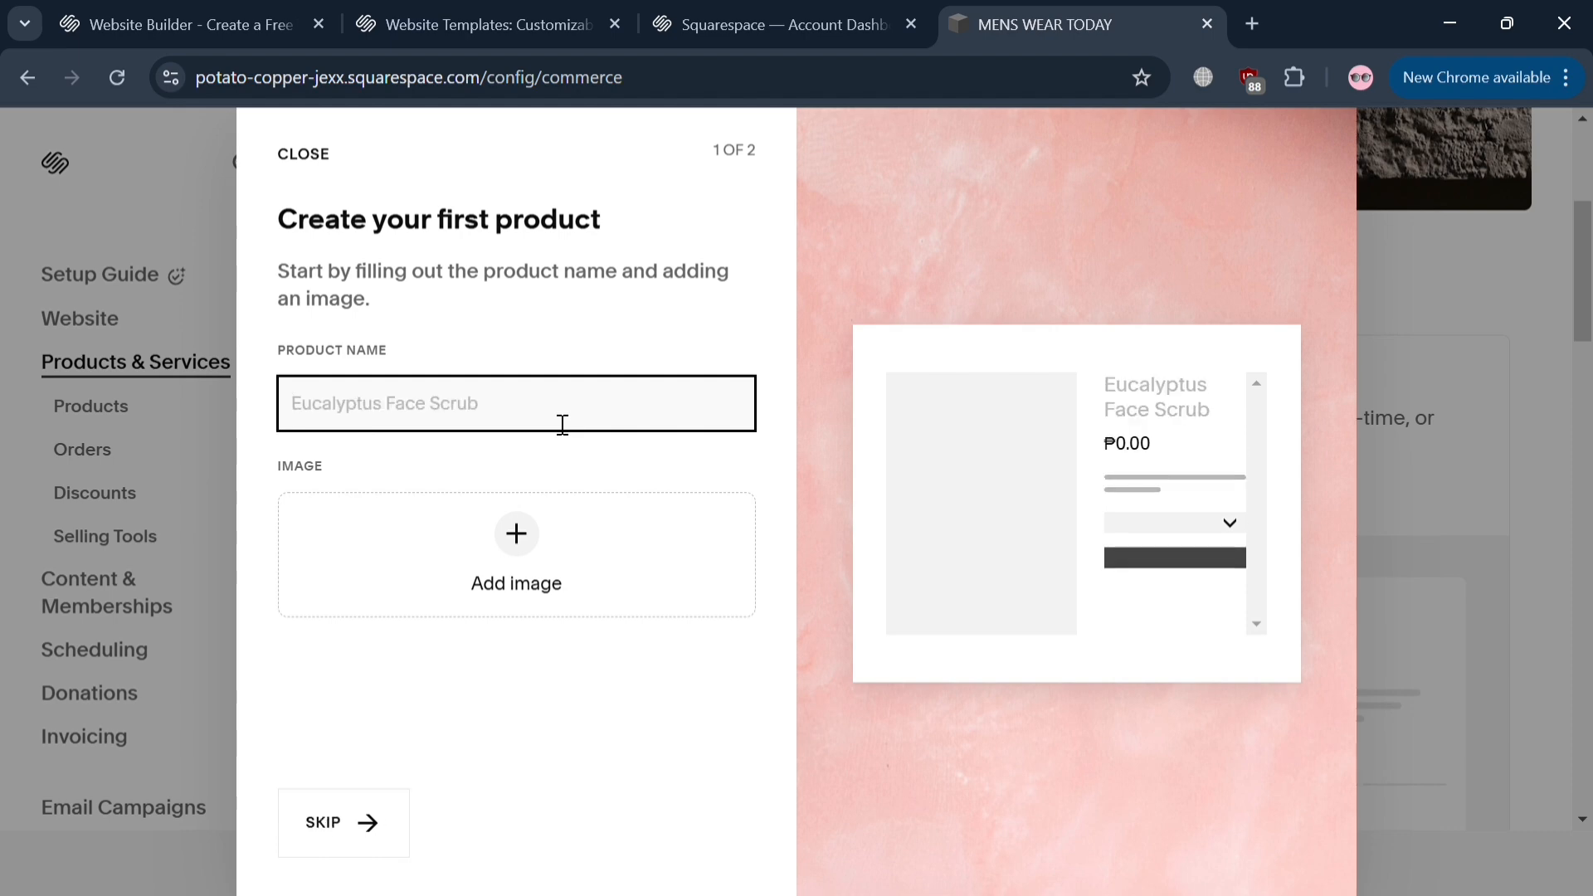
text(Show)
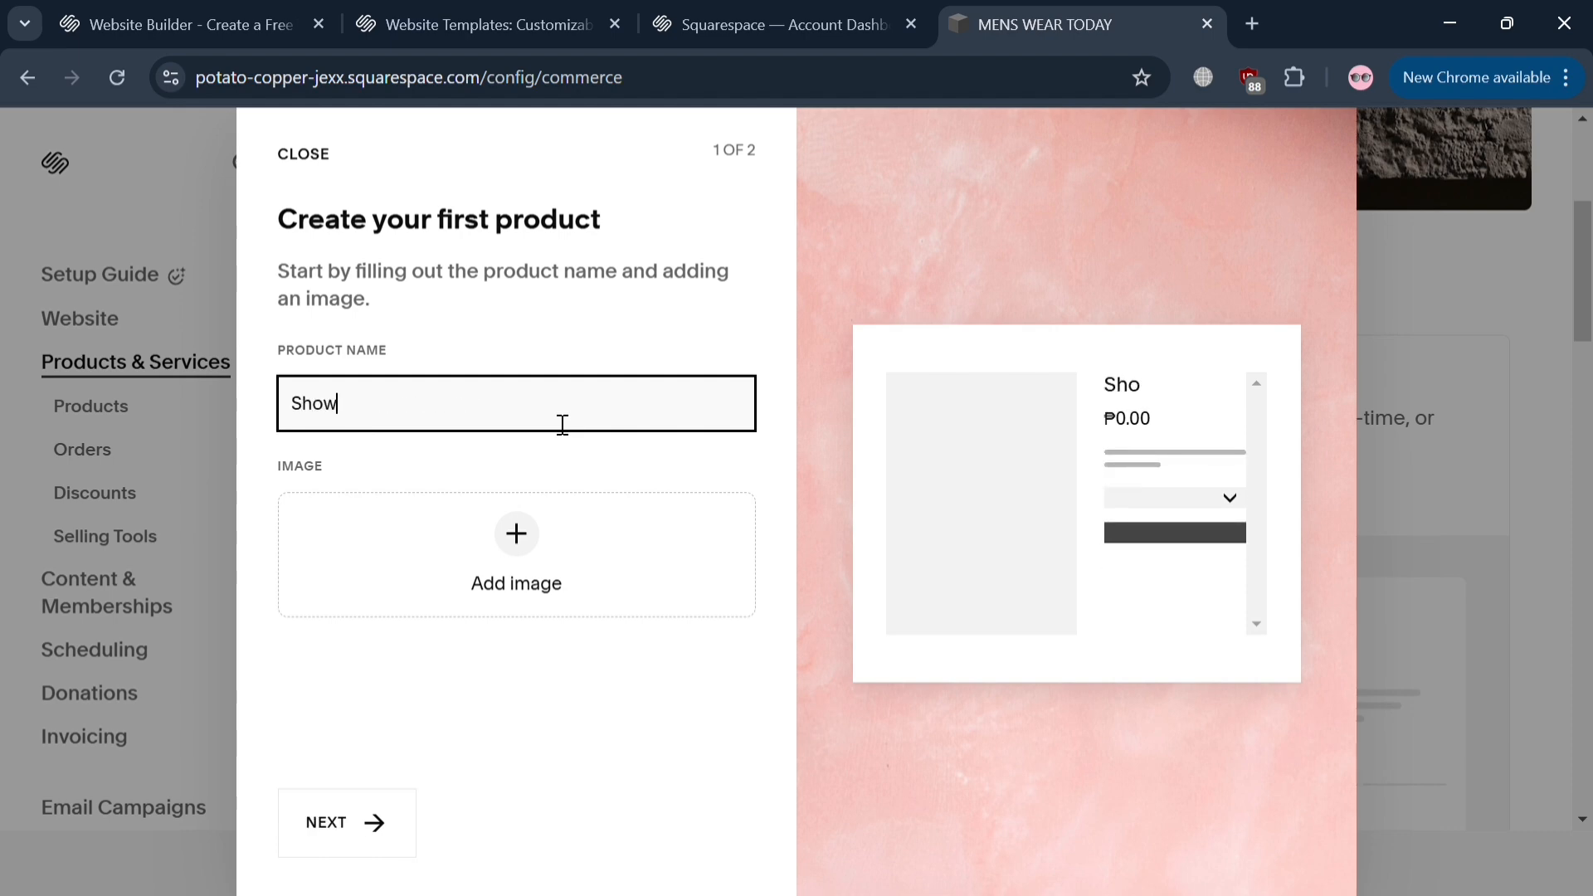
key(BackSpace)
text(es Men)
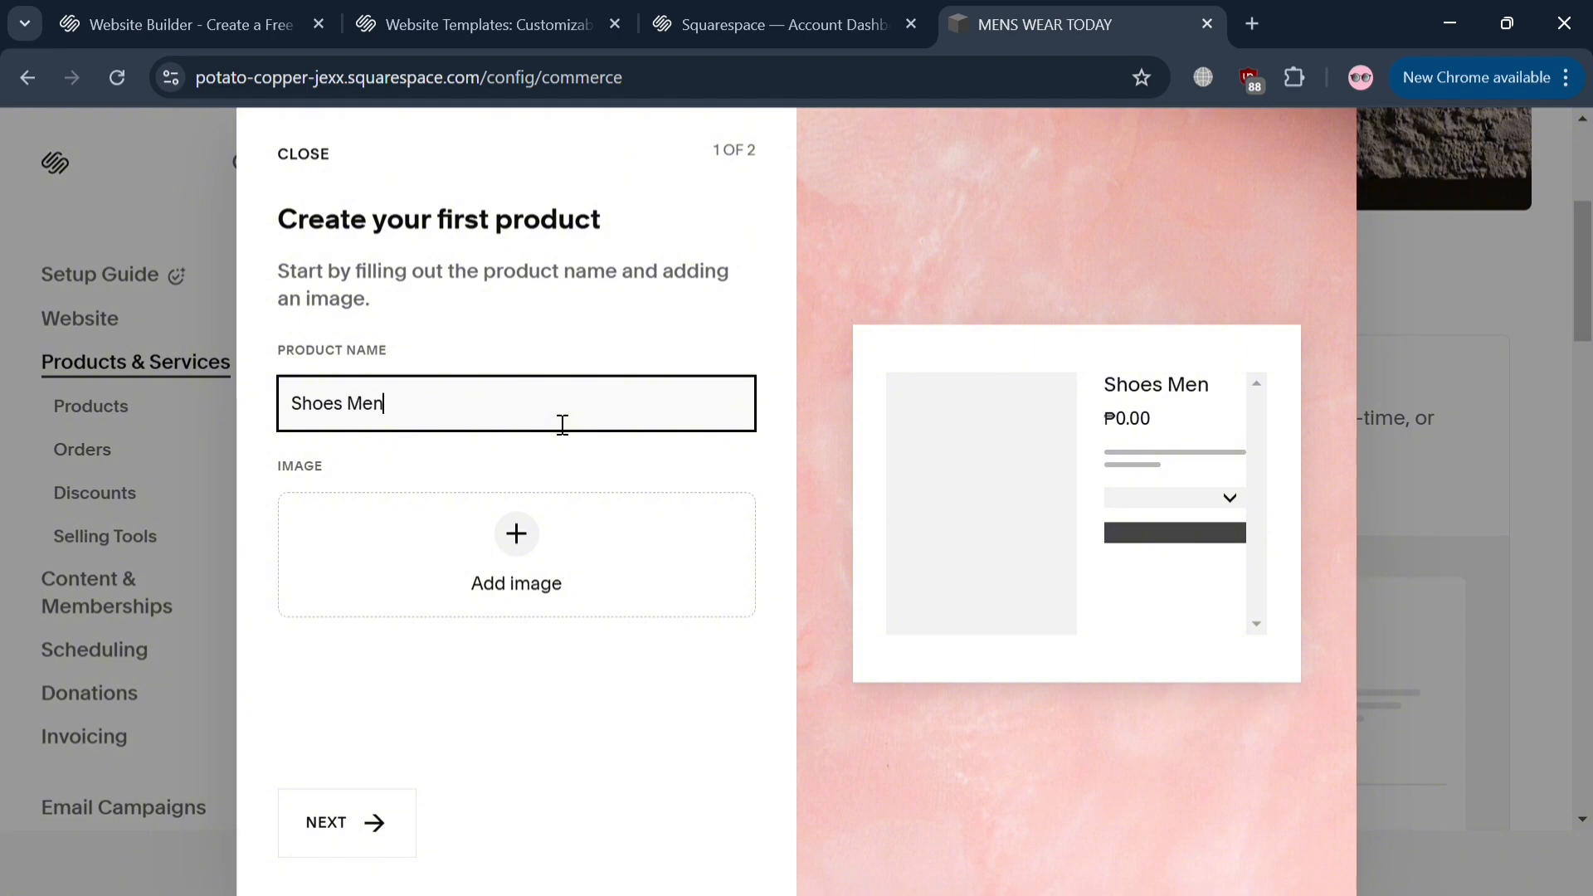
Add the black and white Nike shoe image to the product and continue to the inventory setup
click(515, 534)
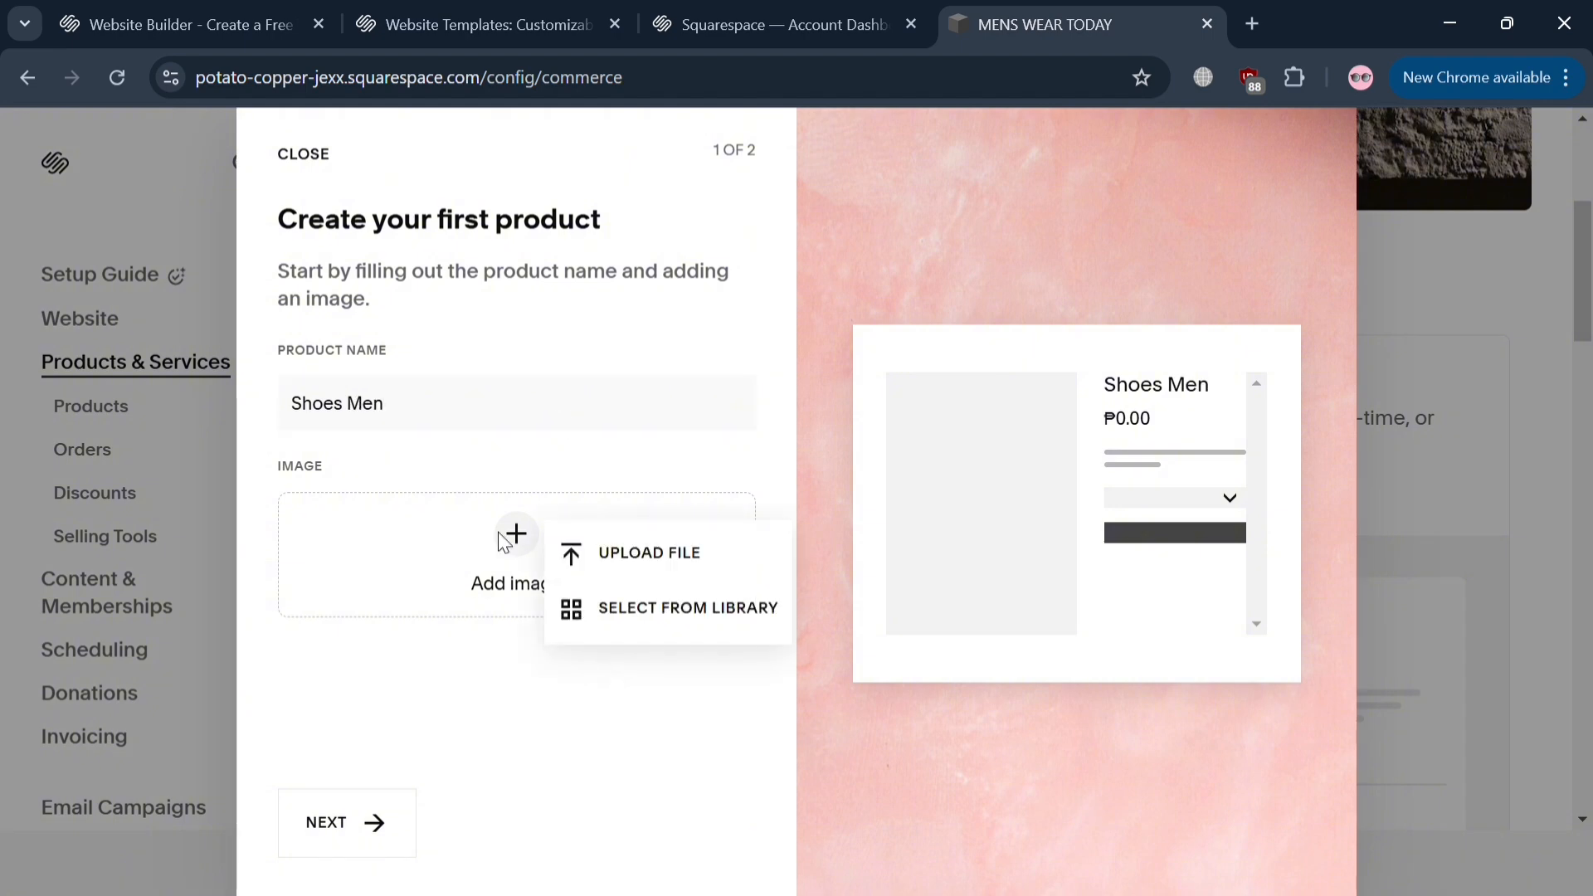
click(636, 609)
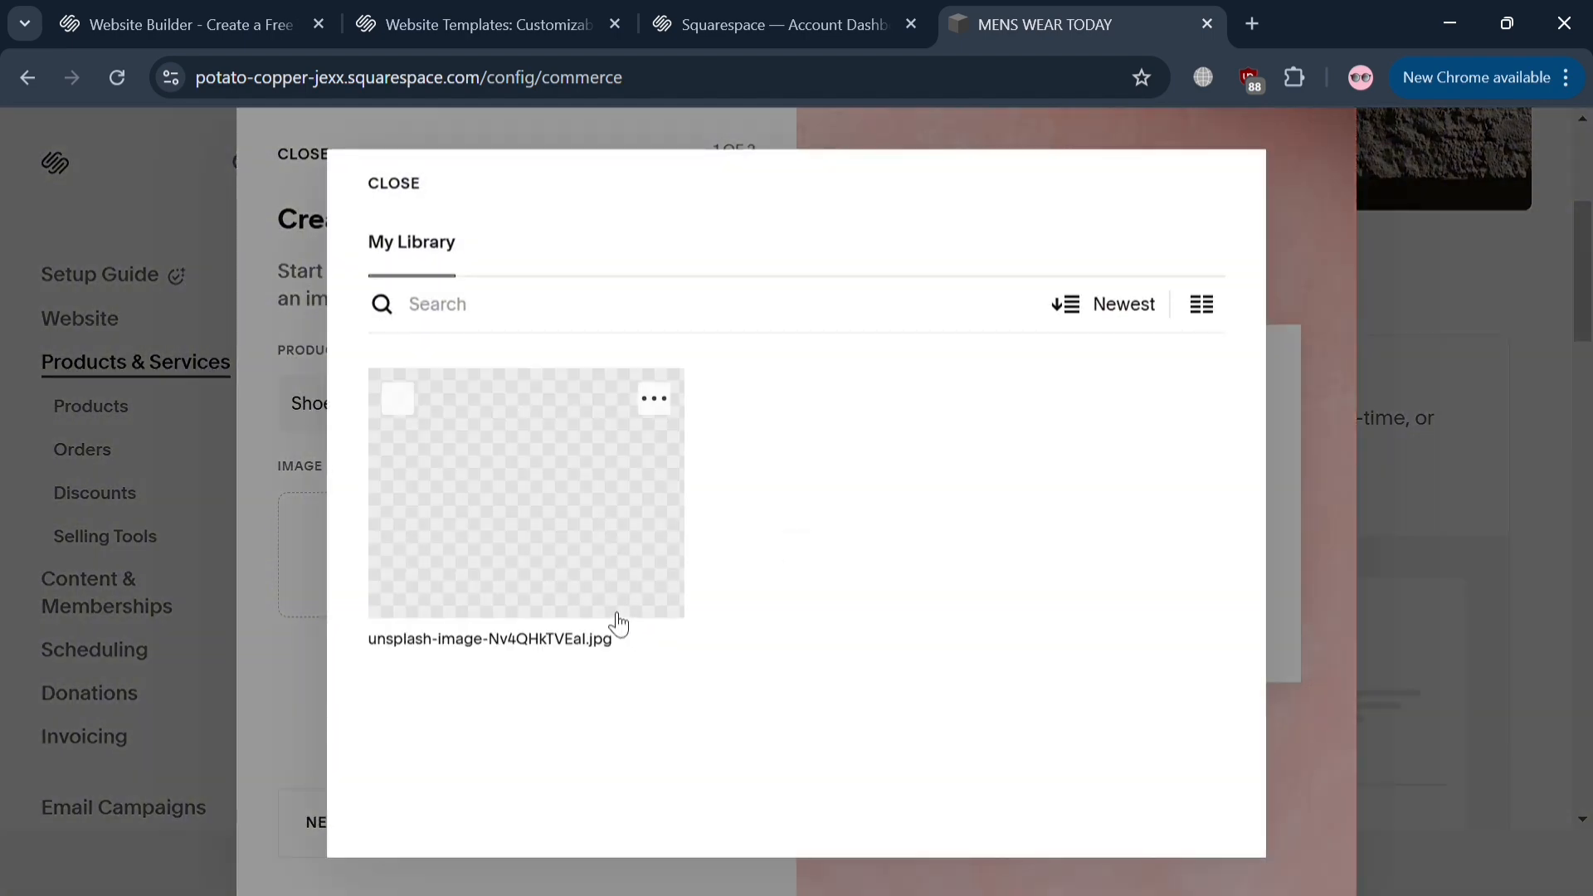
click(622, 306)
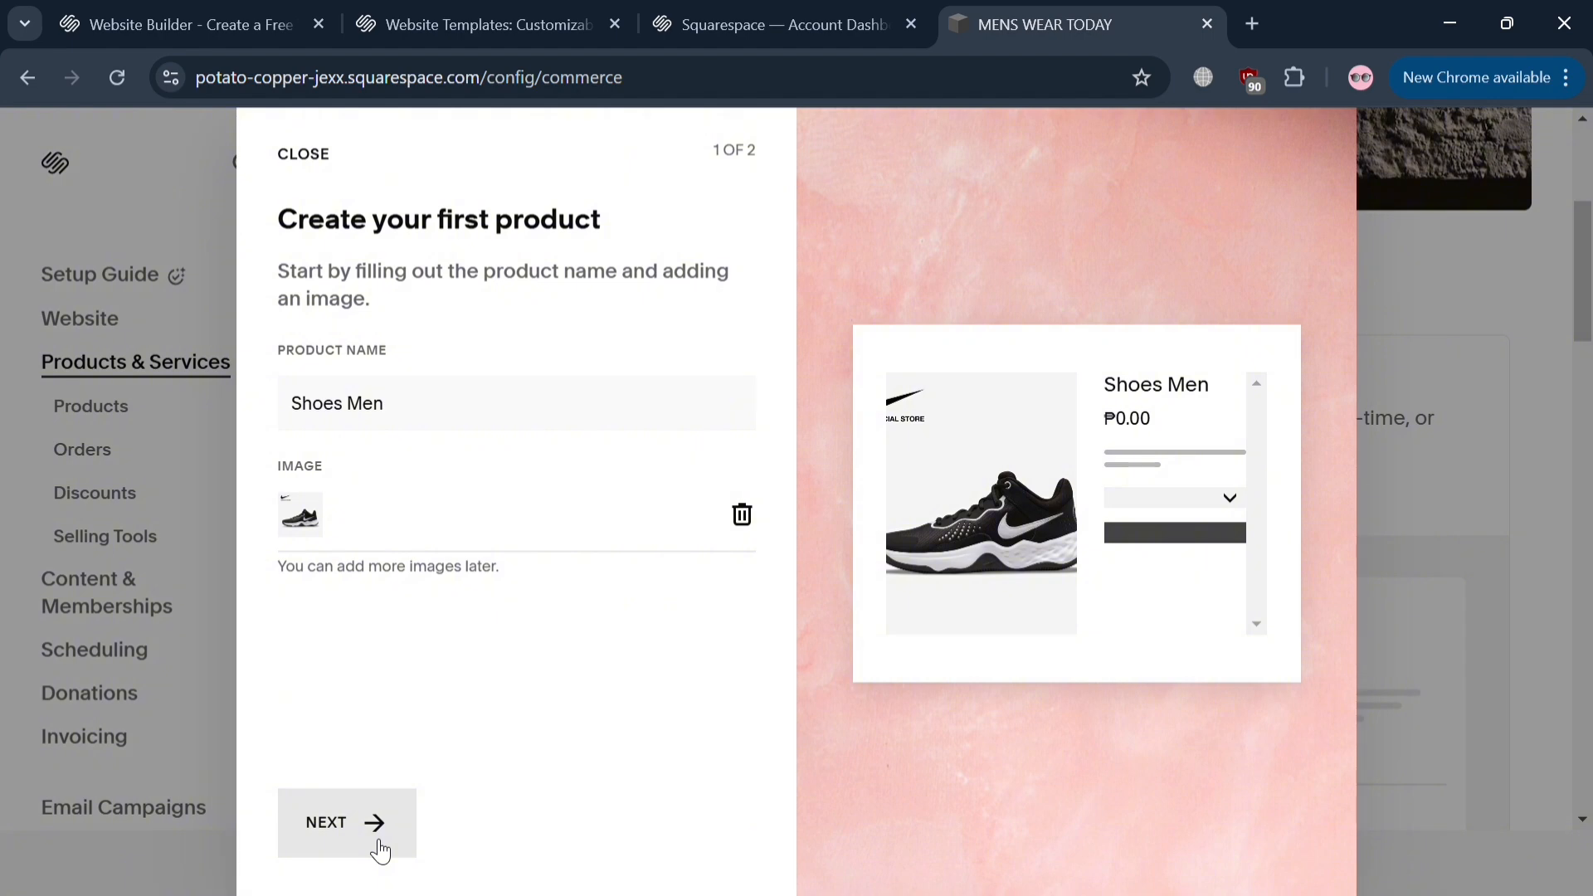
click(384, 809)
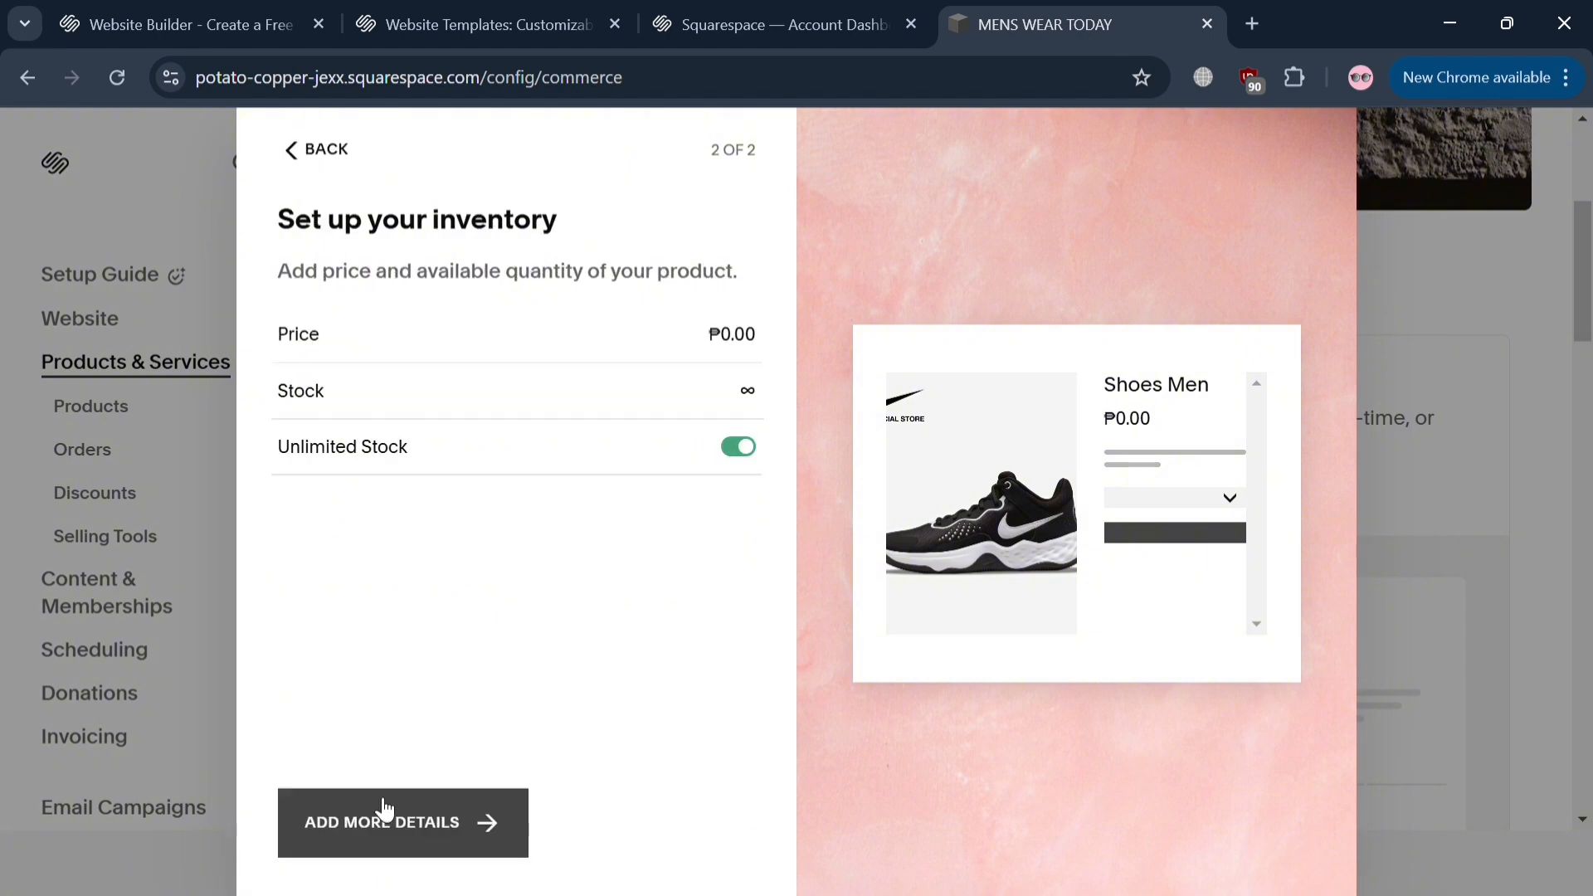
Set the product price to 999, turn off unlimited stock, set the stock to 100, and continue to the full product details
click(750, 352)
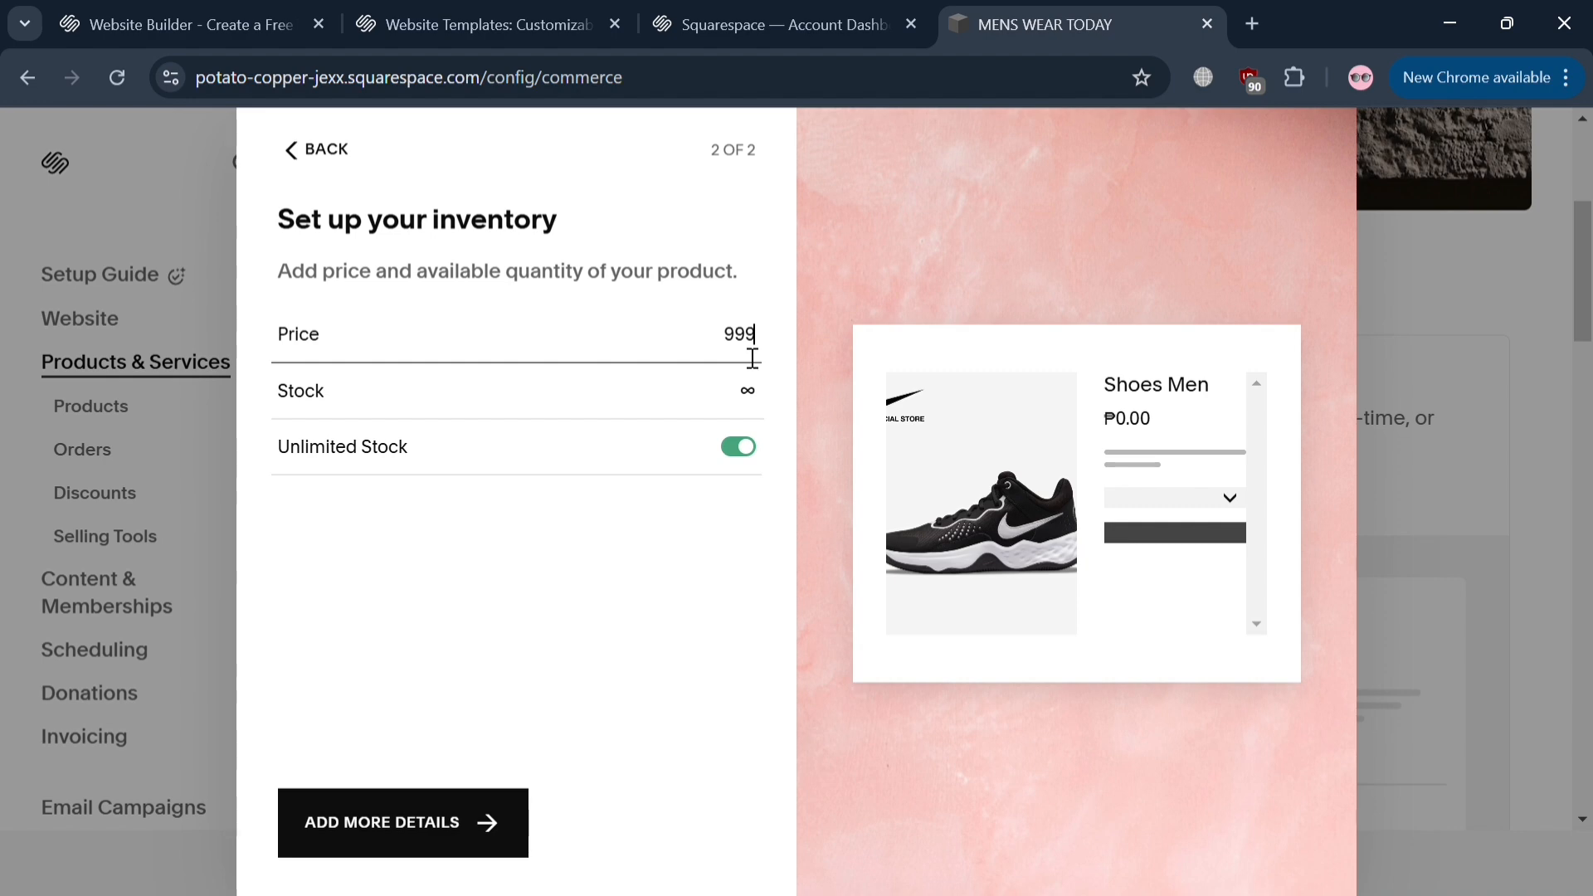
click(762, 385)
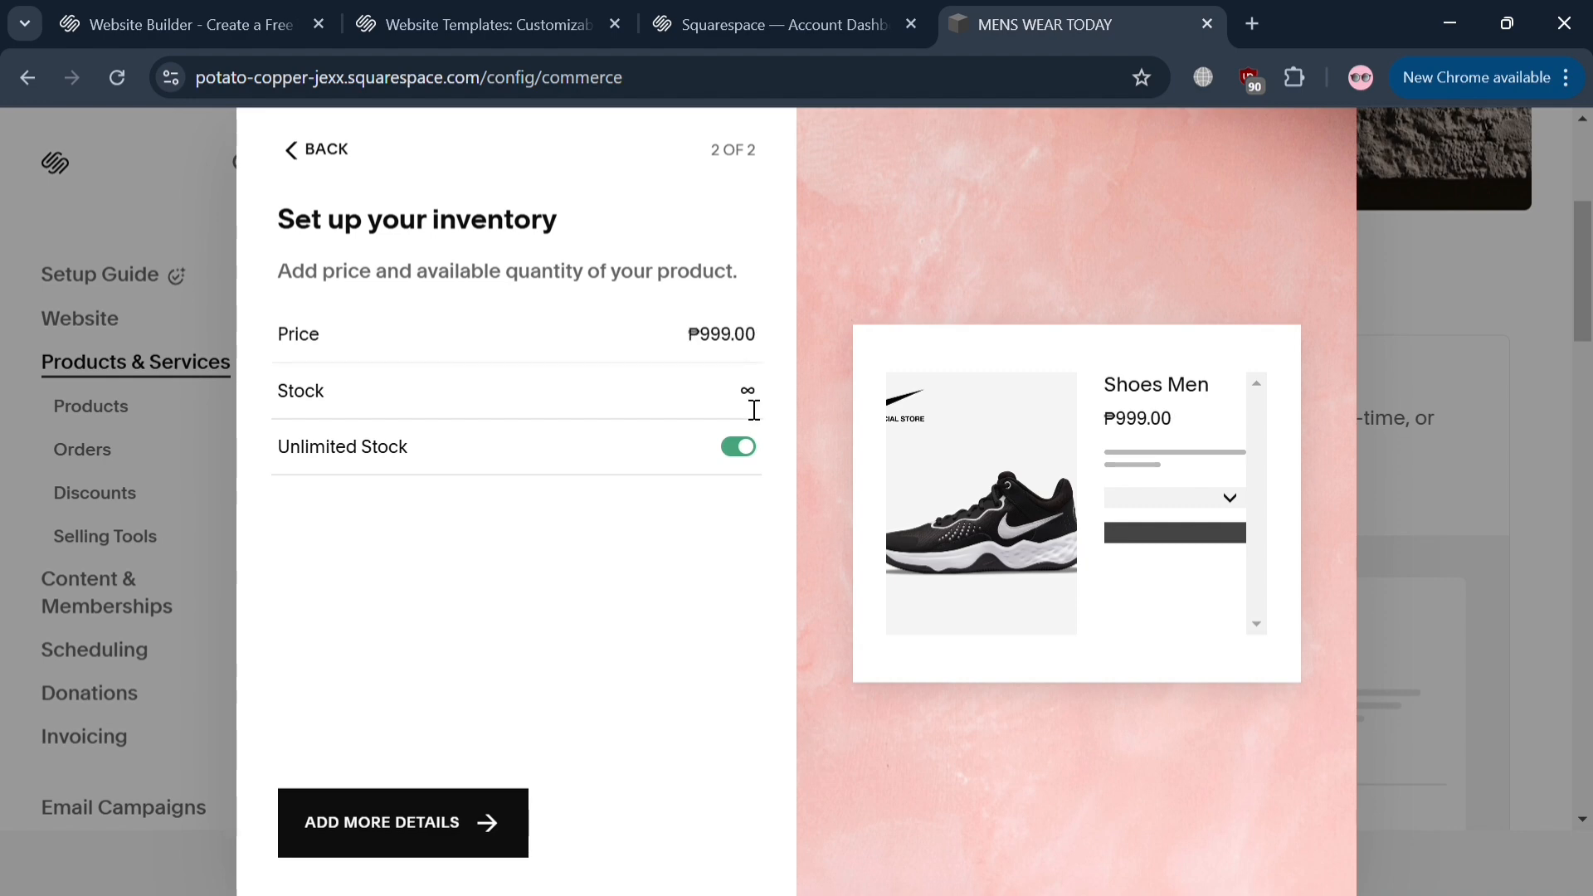
click(752, 466)
click(749, 402)
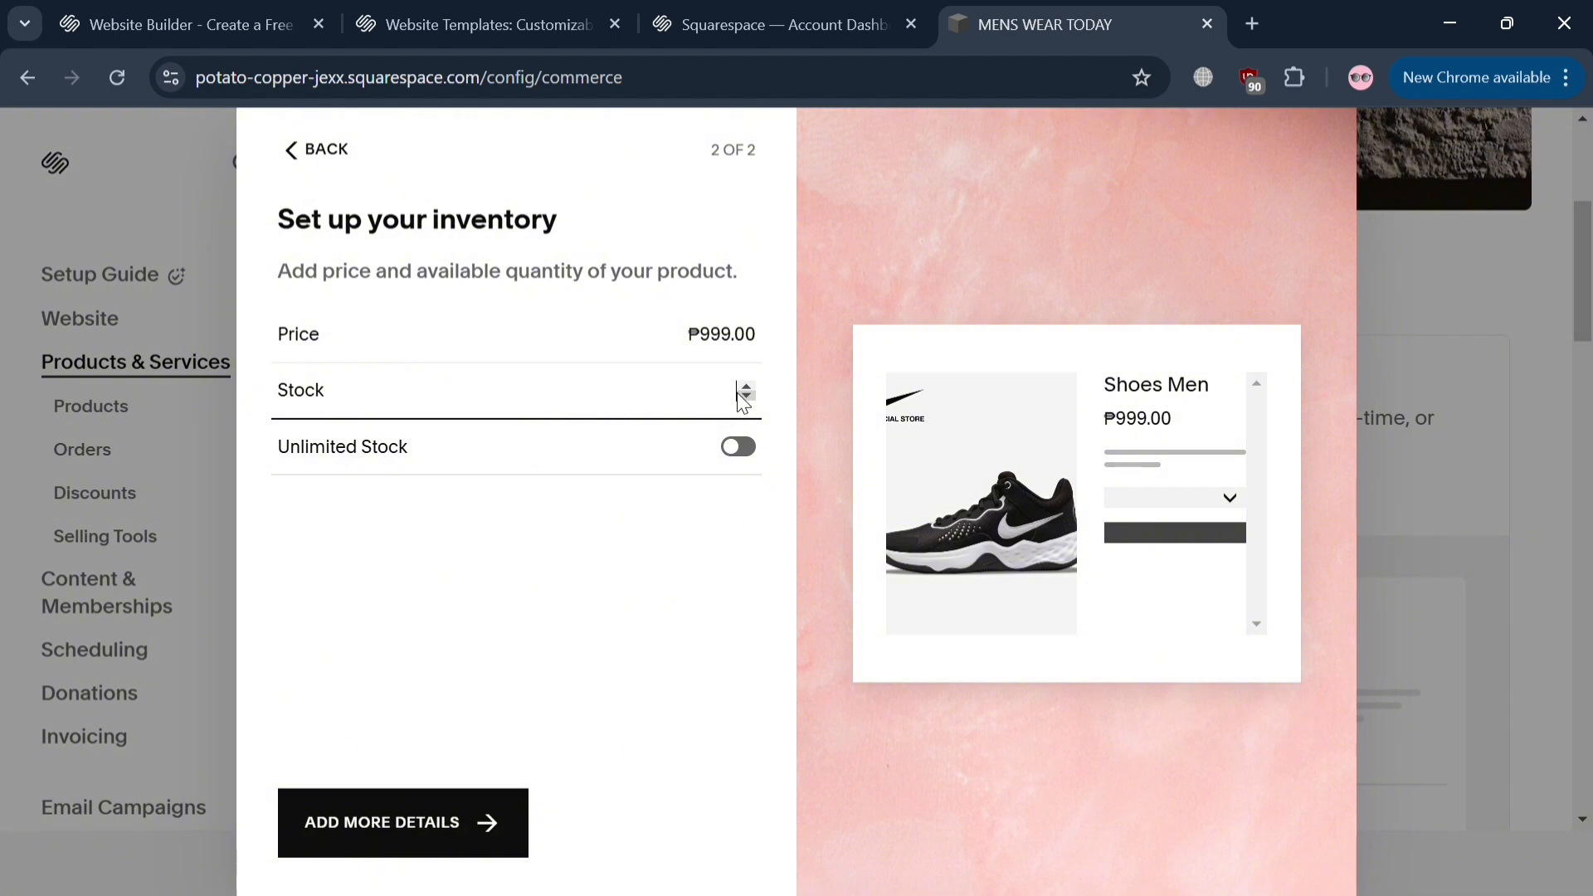
text(00)
click(498, 822)
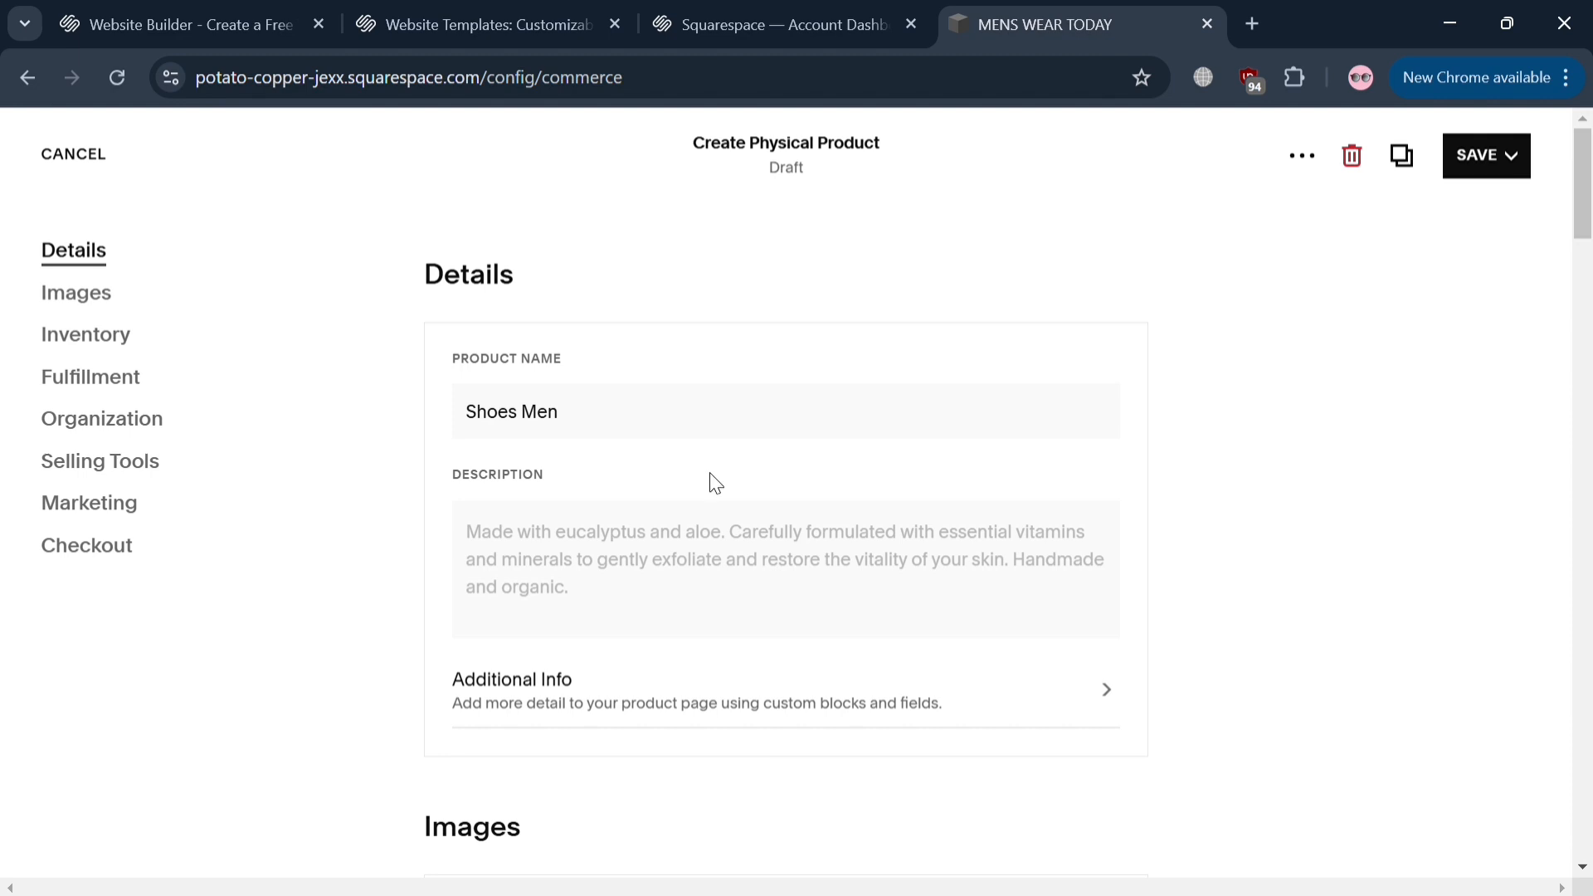
Enter the product description "Limited Edition Black and White Men Shoes"
click(690, 559)
text(Limi)
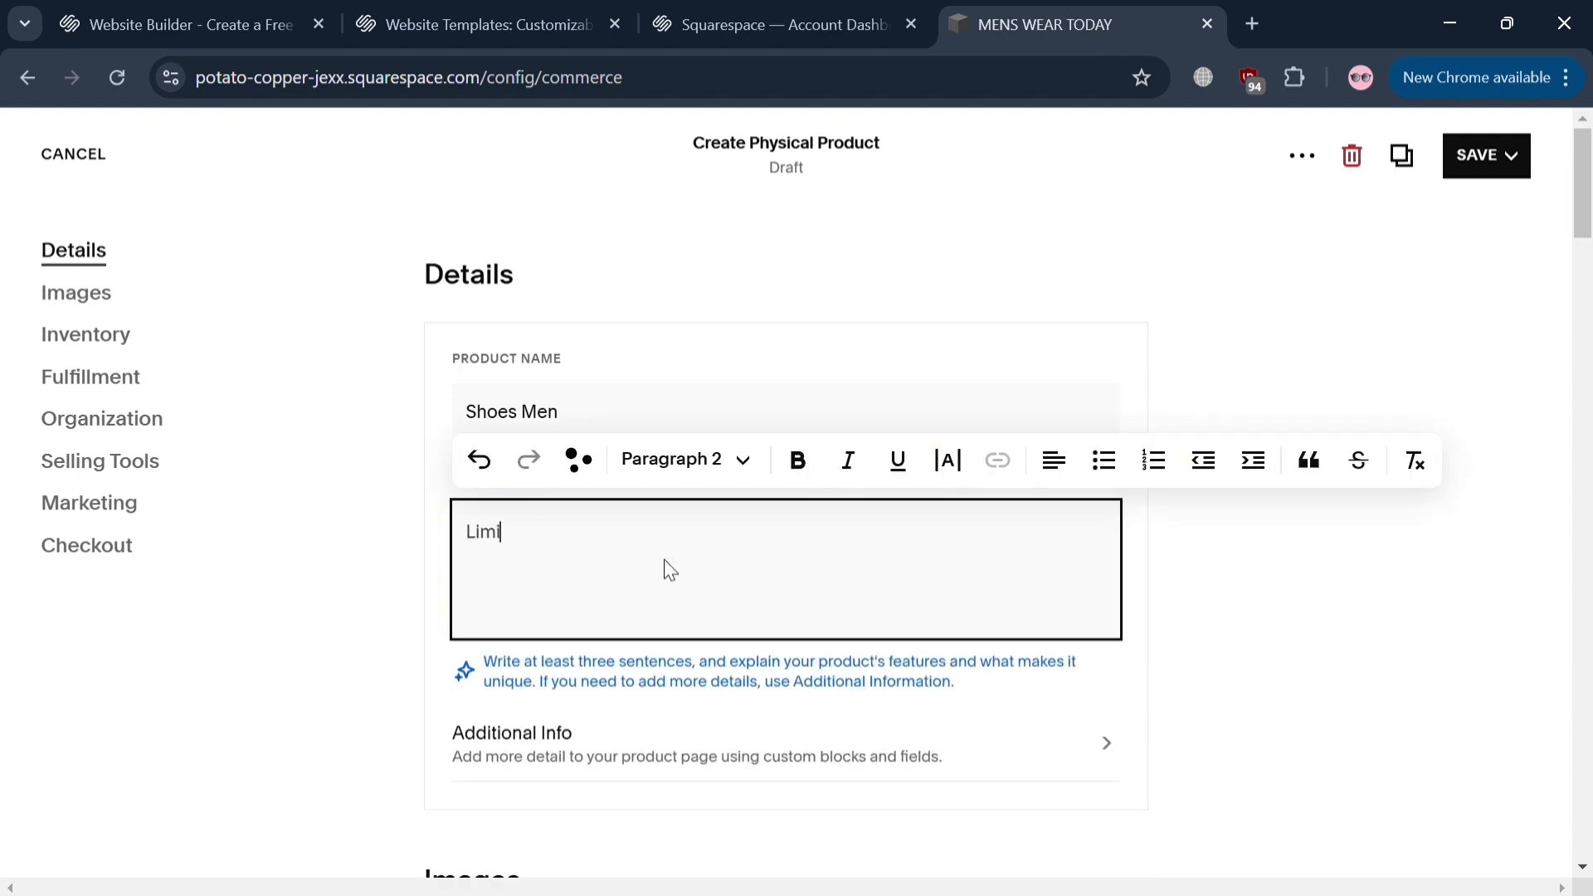
text(ted Edition Me)
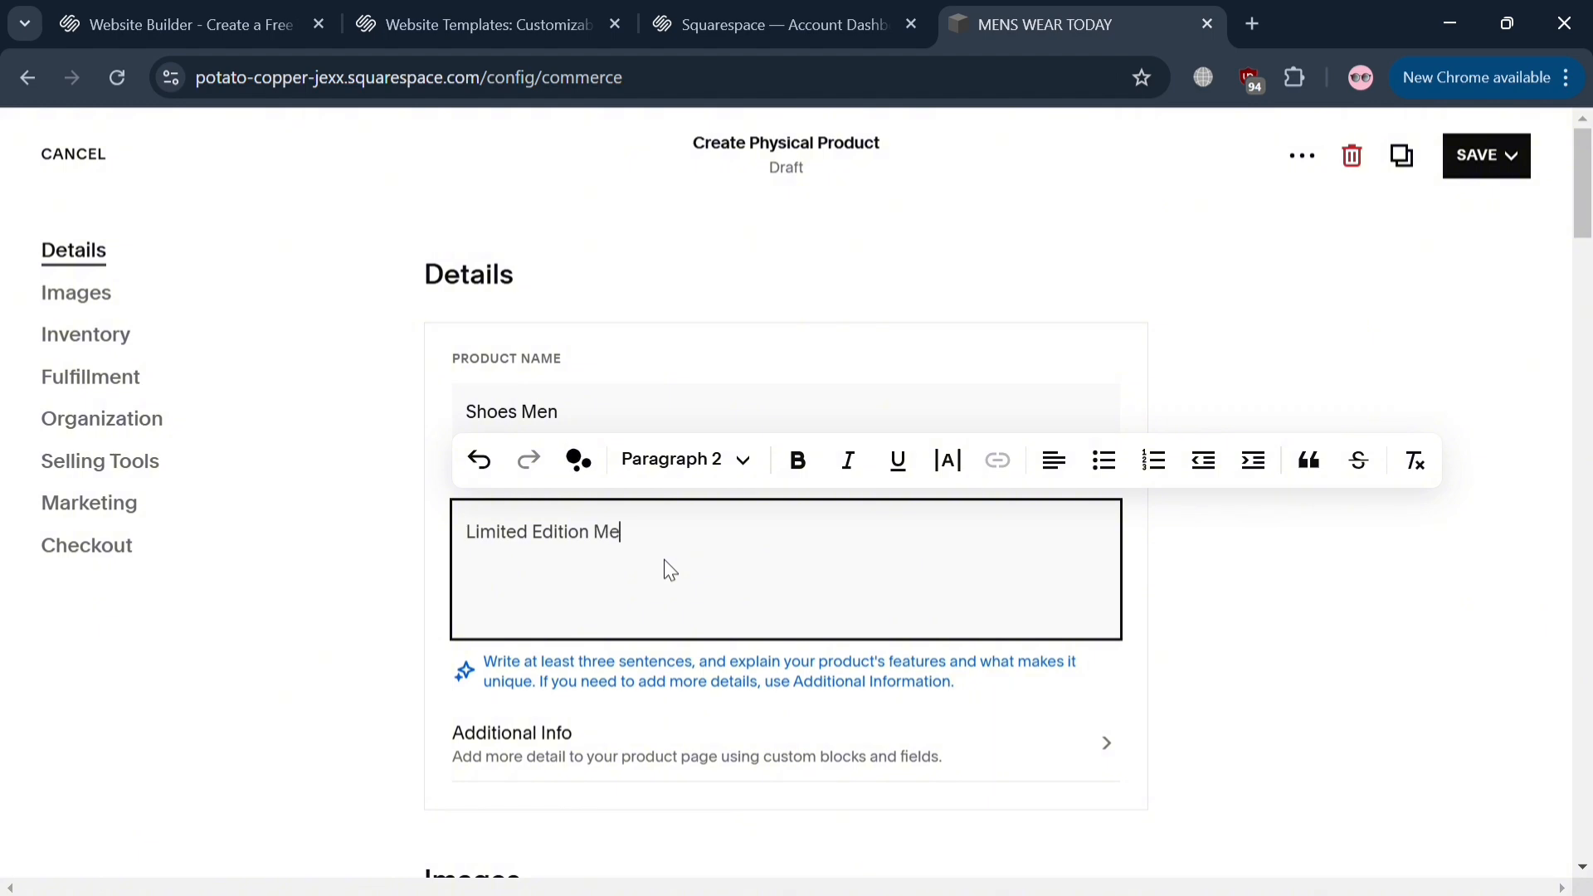
text(n Shoes)
text(Black and White)
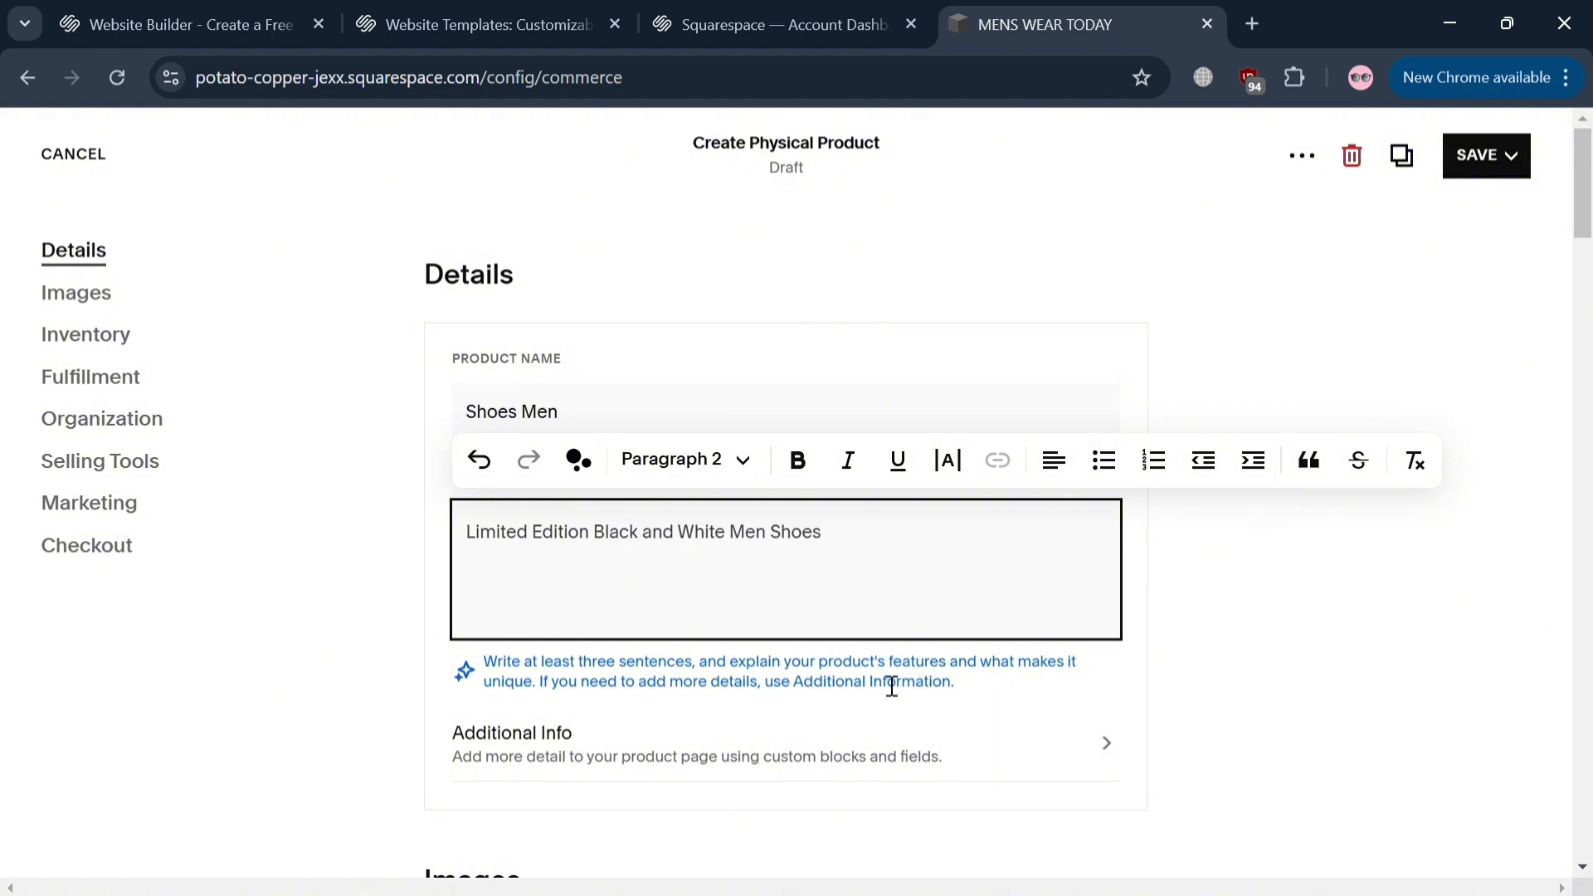
click(1249, 694)
Review the product's image, inventory and fulfillment settings, including the shipping weight and dimensions
scroll(840, 605, down, 4)
scroll(757, 694, down, 1)
scroll(729, 705, up, 2)
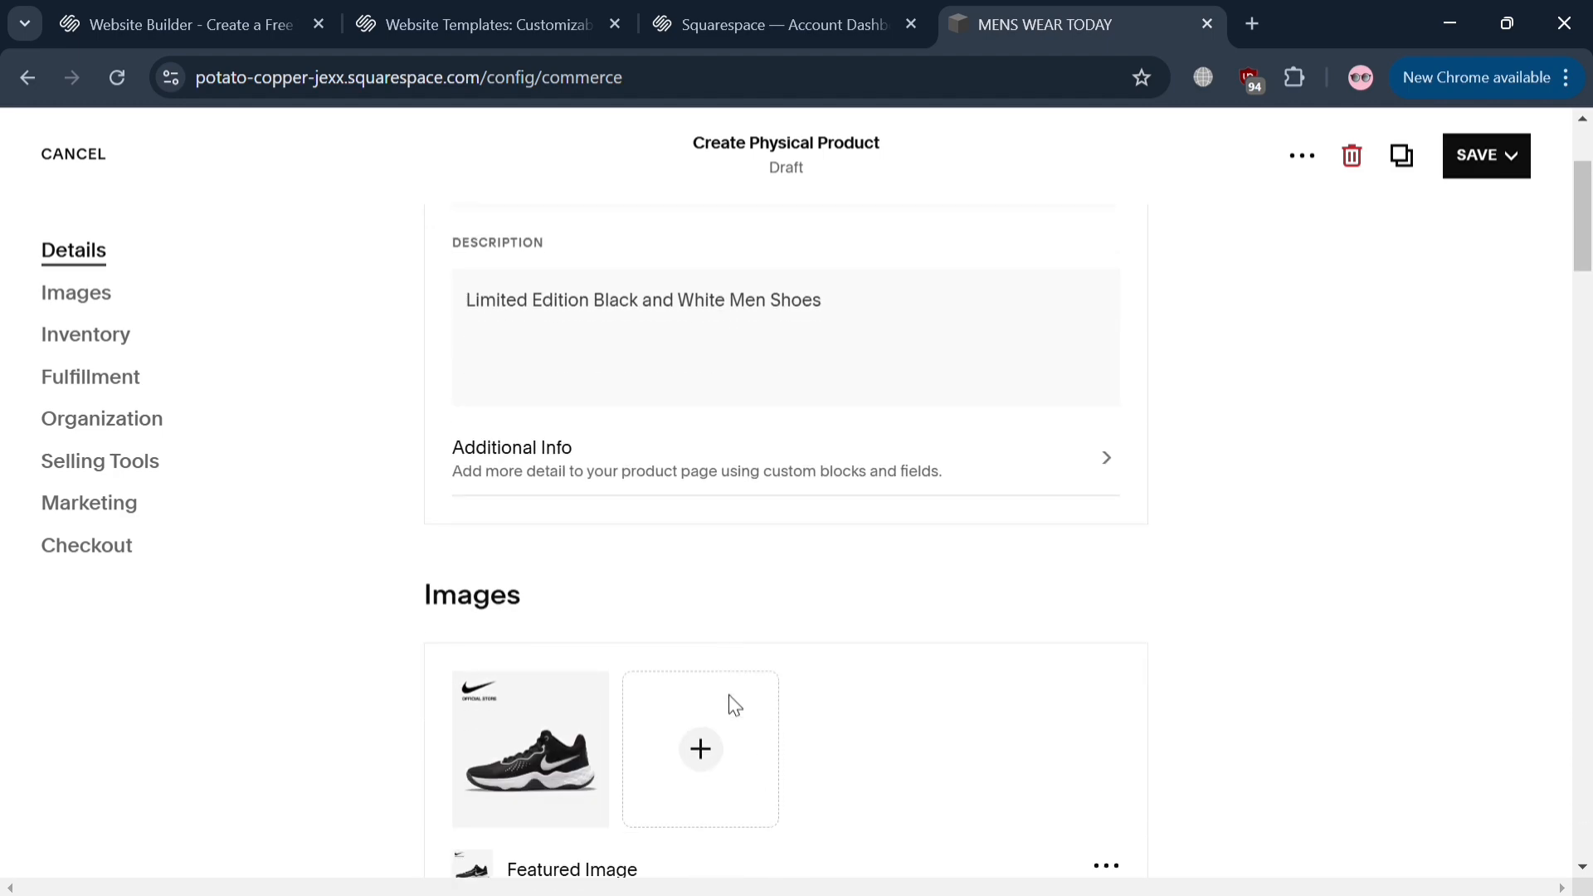
scroll(729, 729, down, 10)
scroll(1103, 362, up, 1)
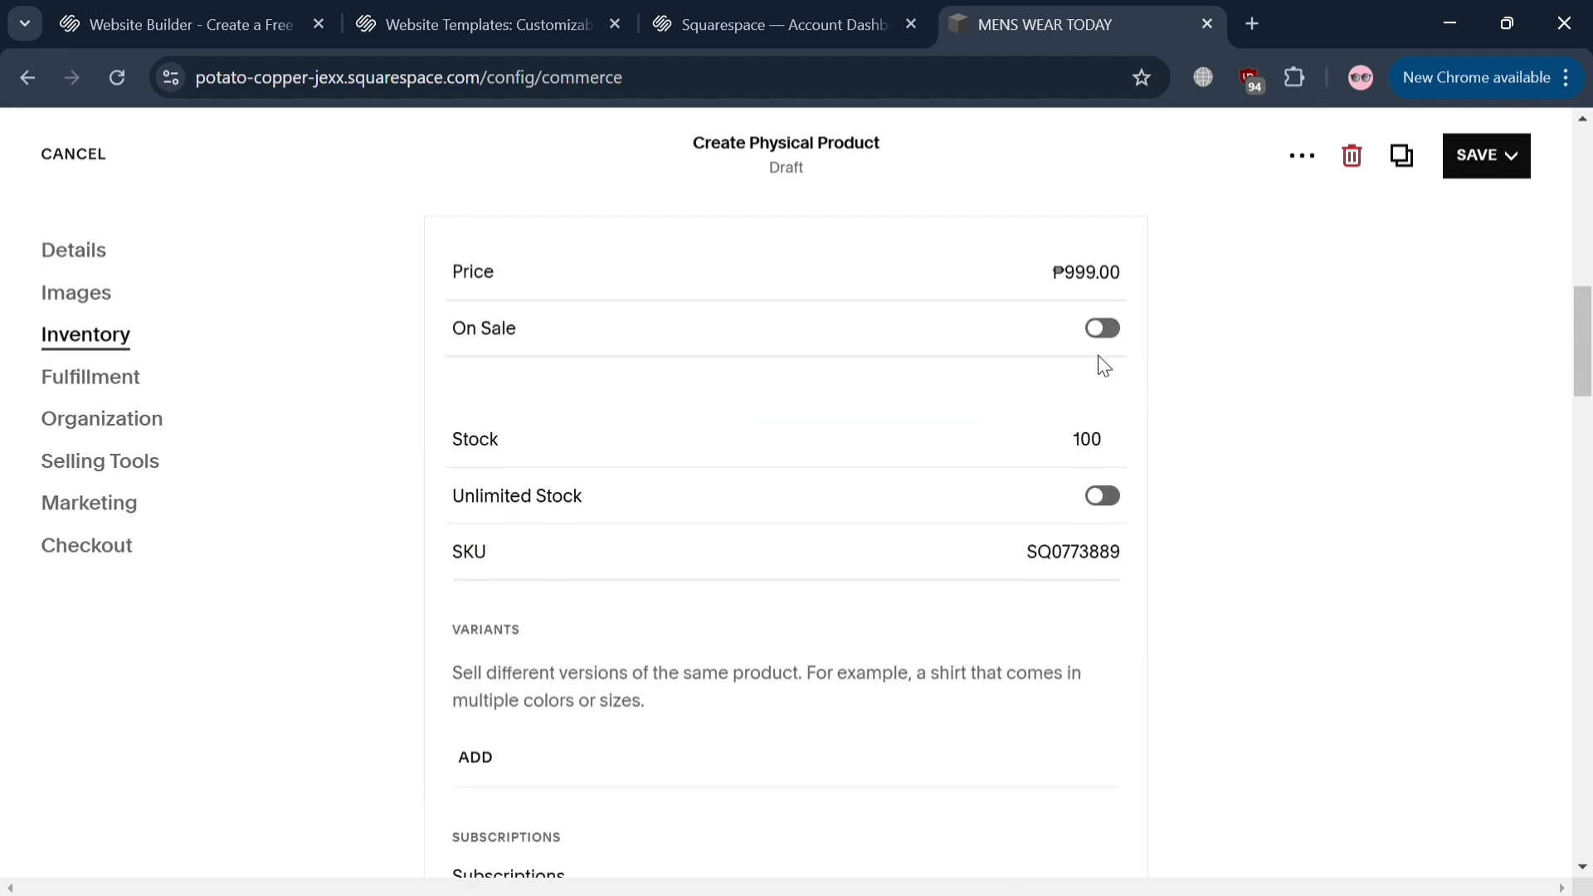
scroll(1102, 361, down, 1)
scroll(1071, 548, down, 3)
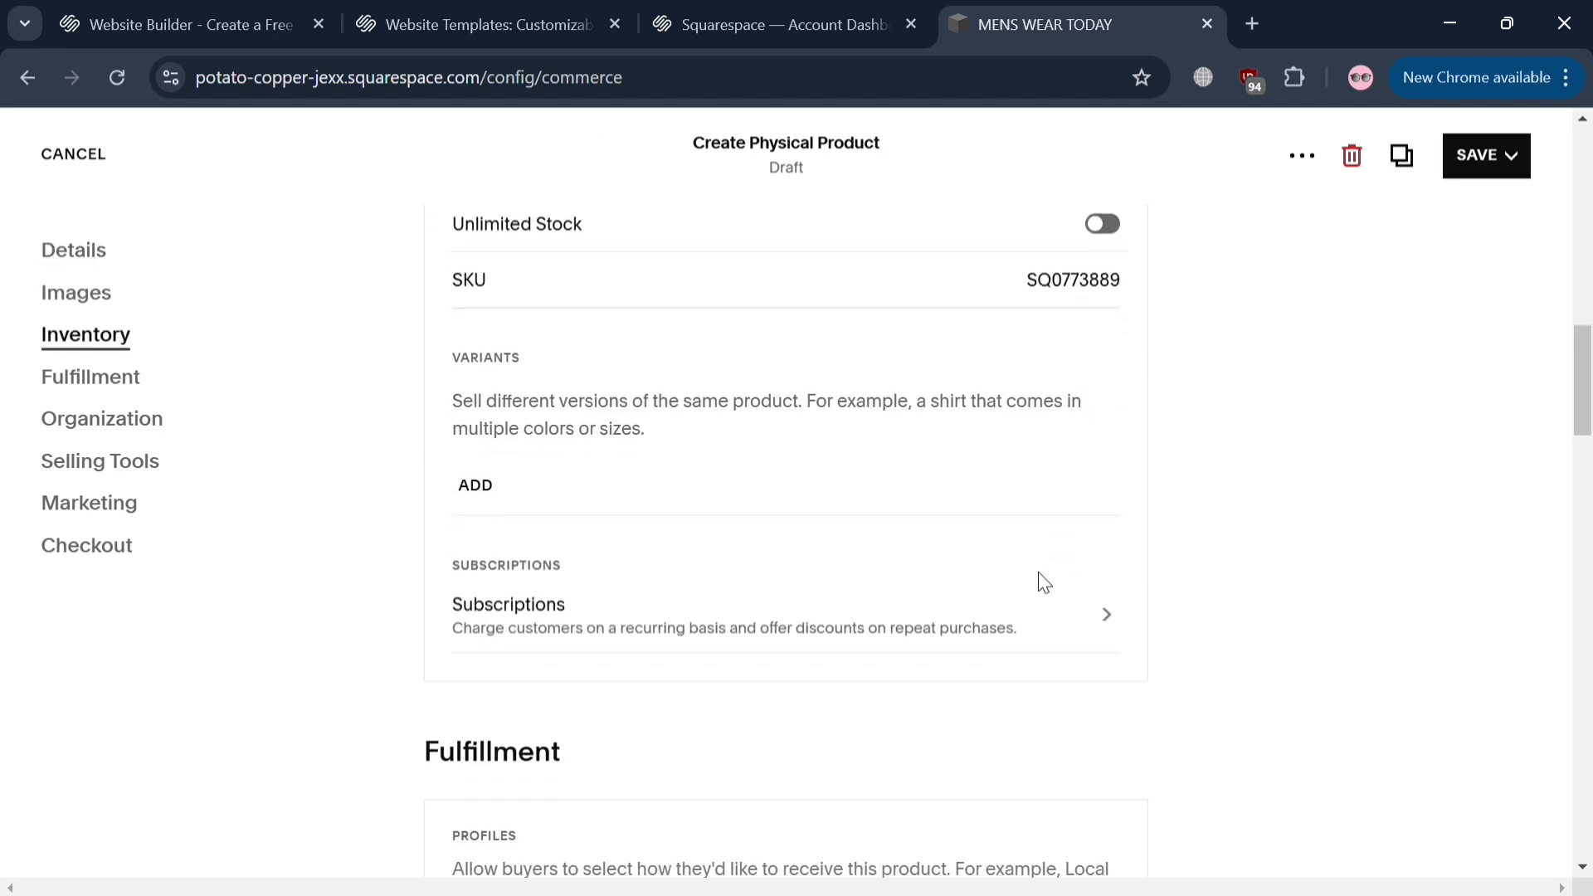
scroll(995, 630, down, 7)
scroll(801, 601, up, 3)
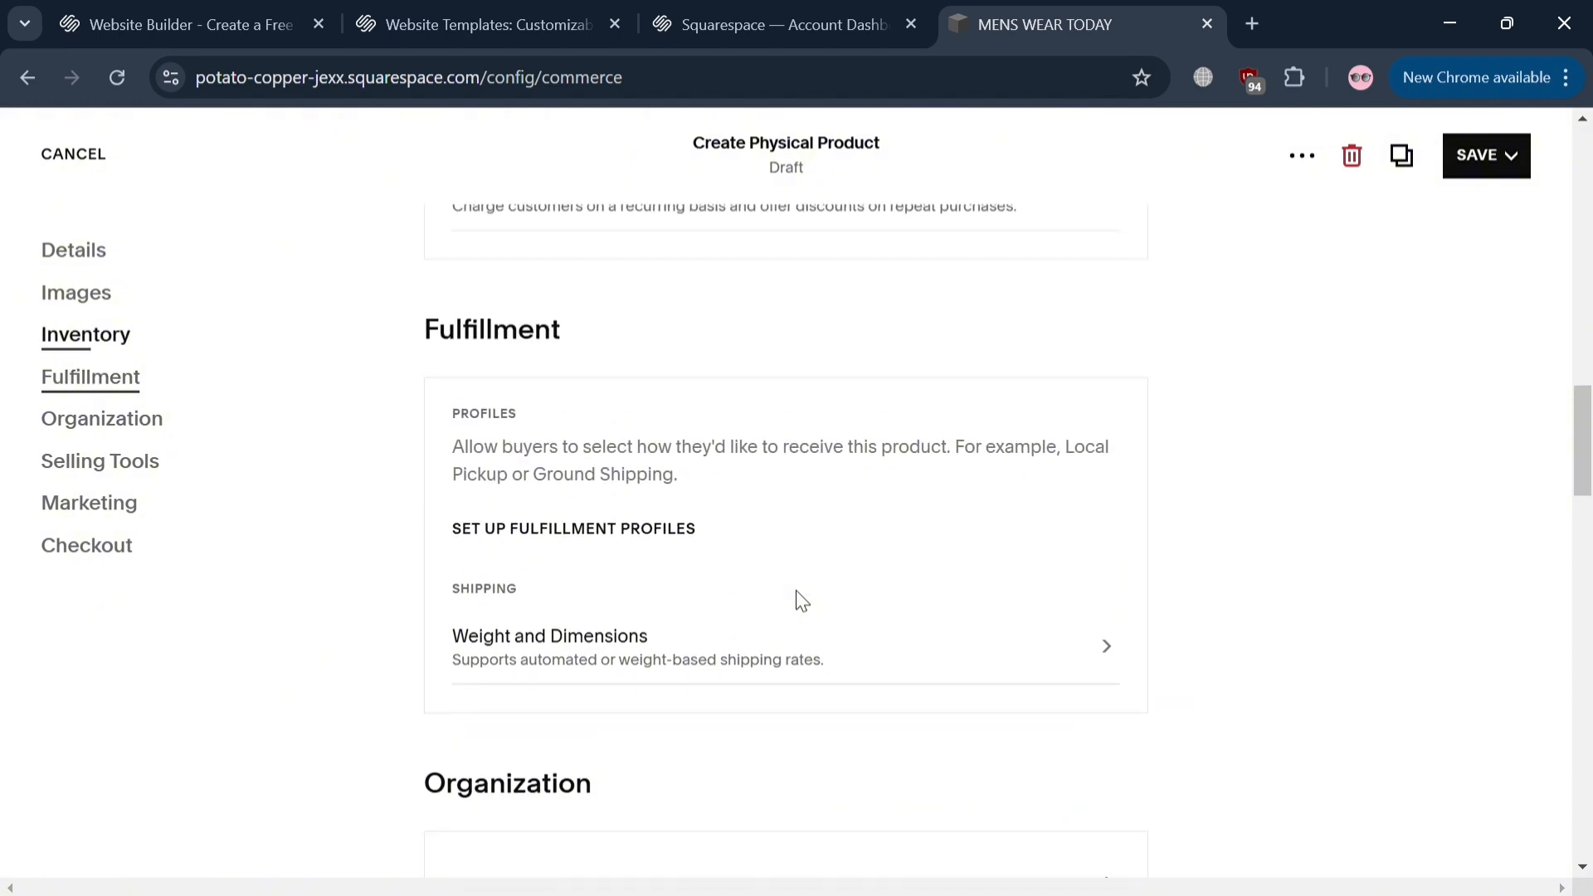
click(1043, 650)
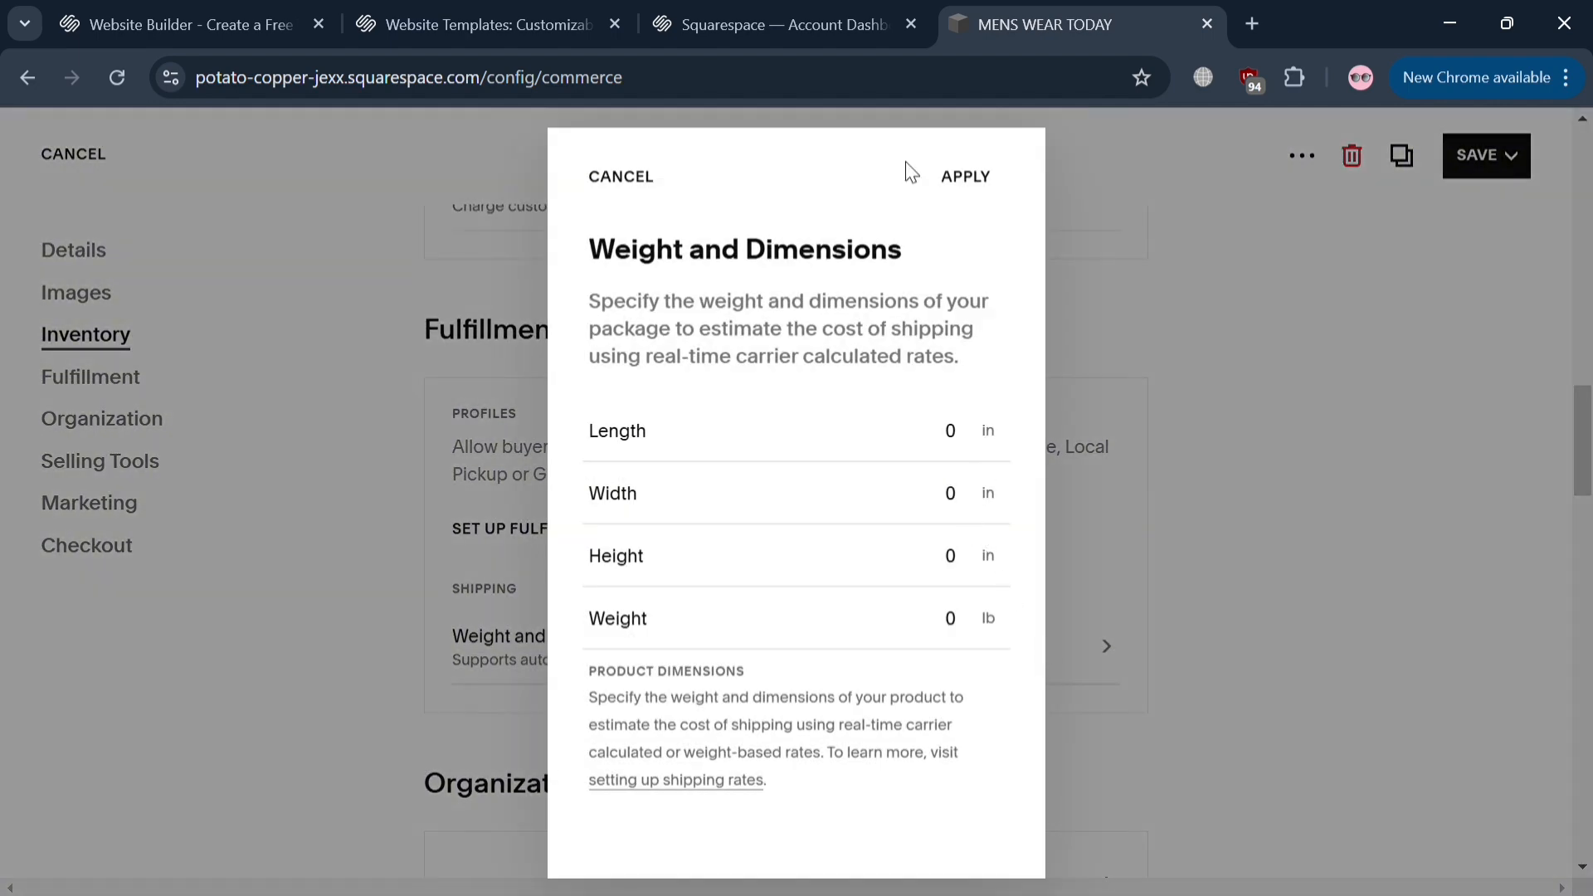
click(651, 172)
Add the tags Shoes, Black and white, and Mens to the product
scroll(786, 733, down, 5)
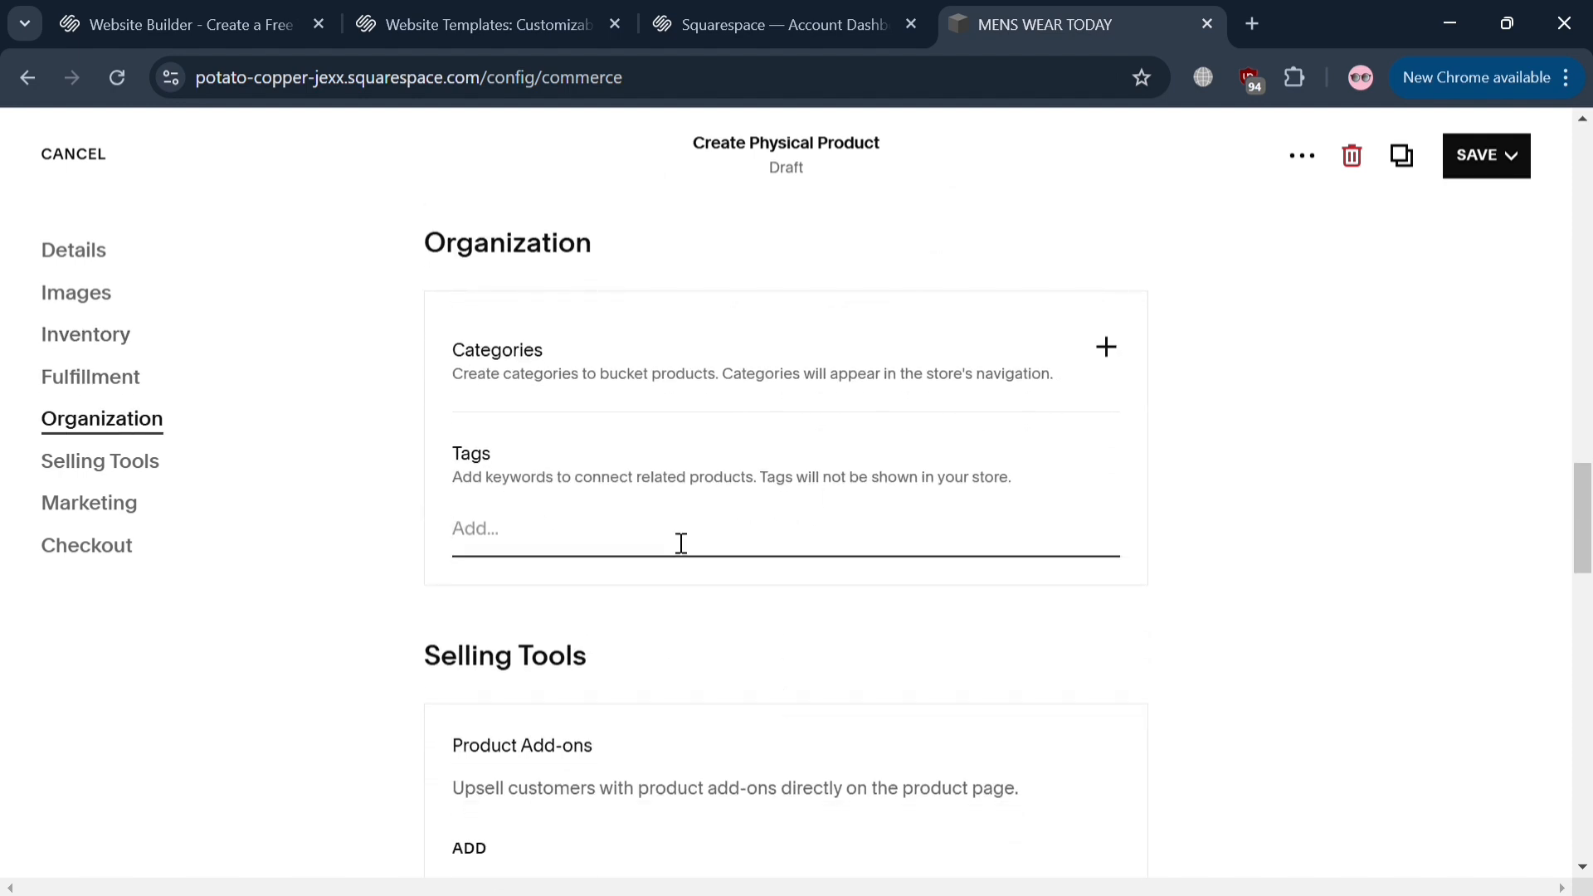
text(Shoes)
key(Return)
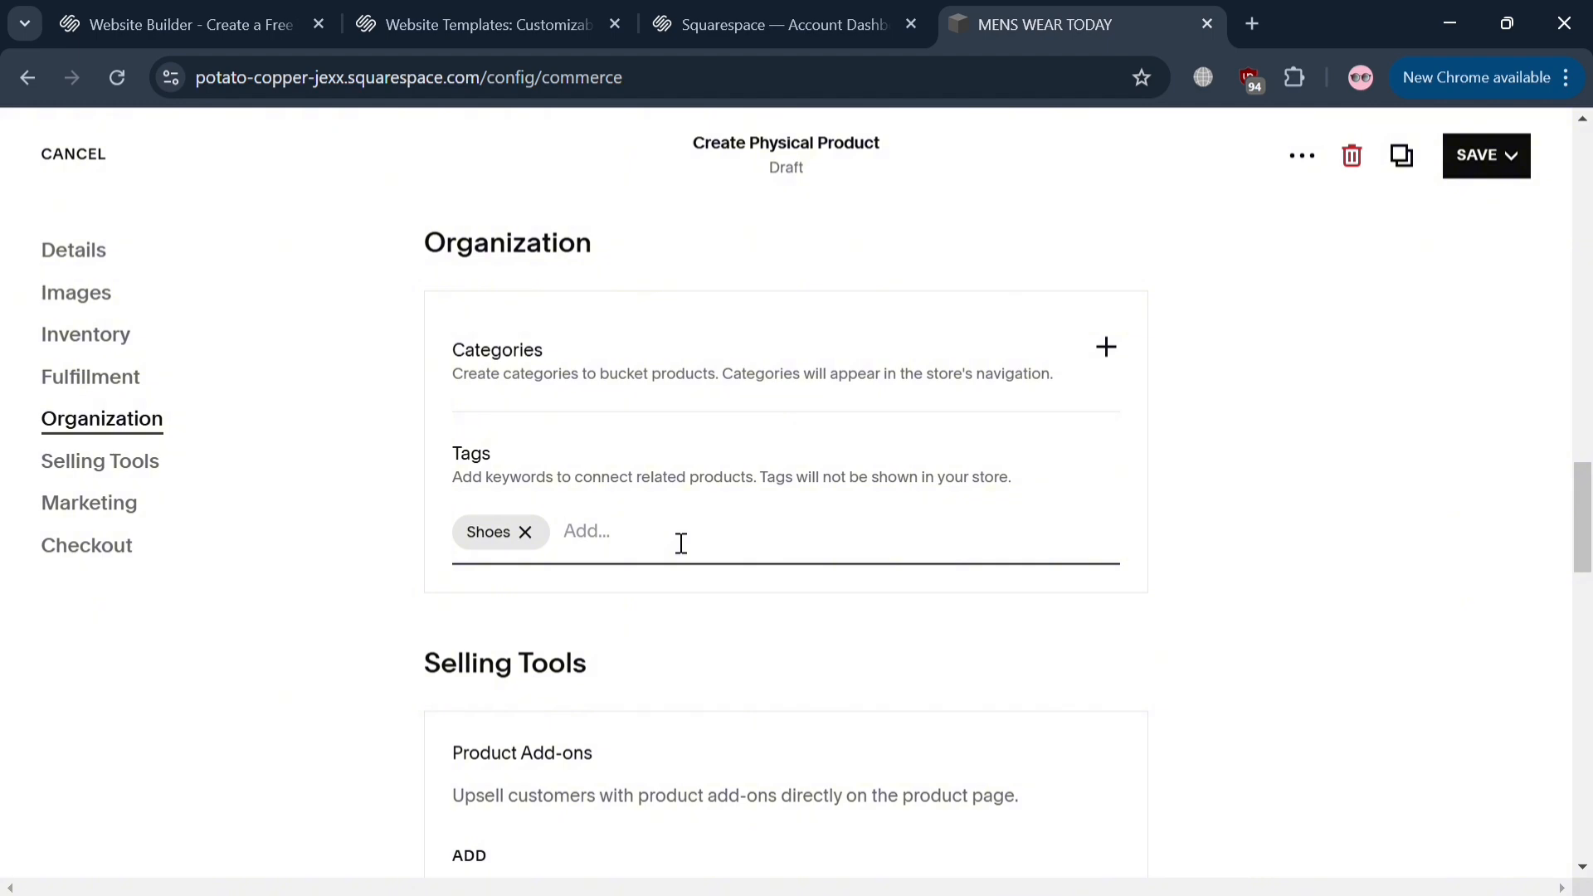
text(Black and white)
key(Return)
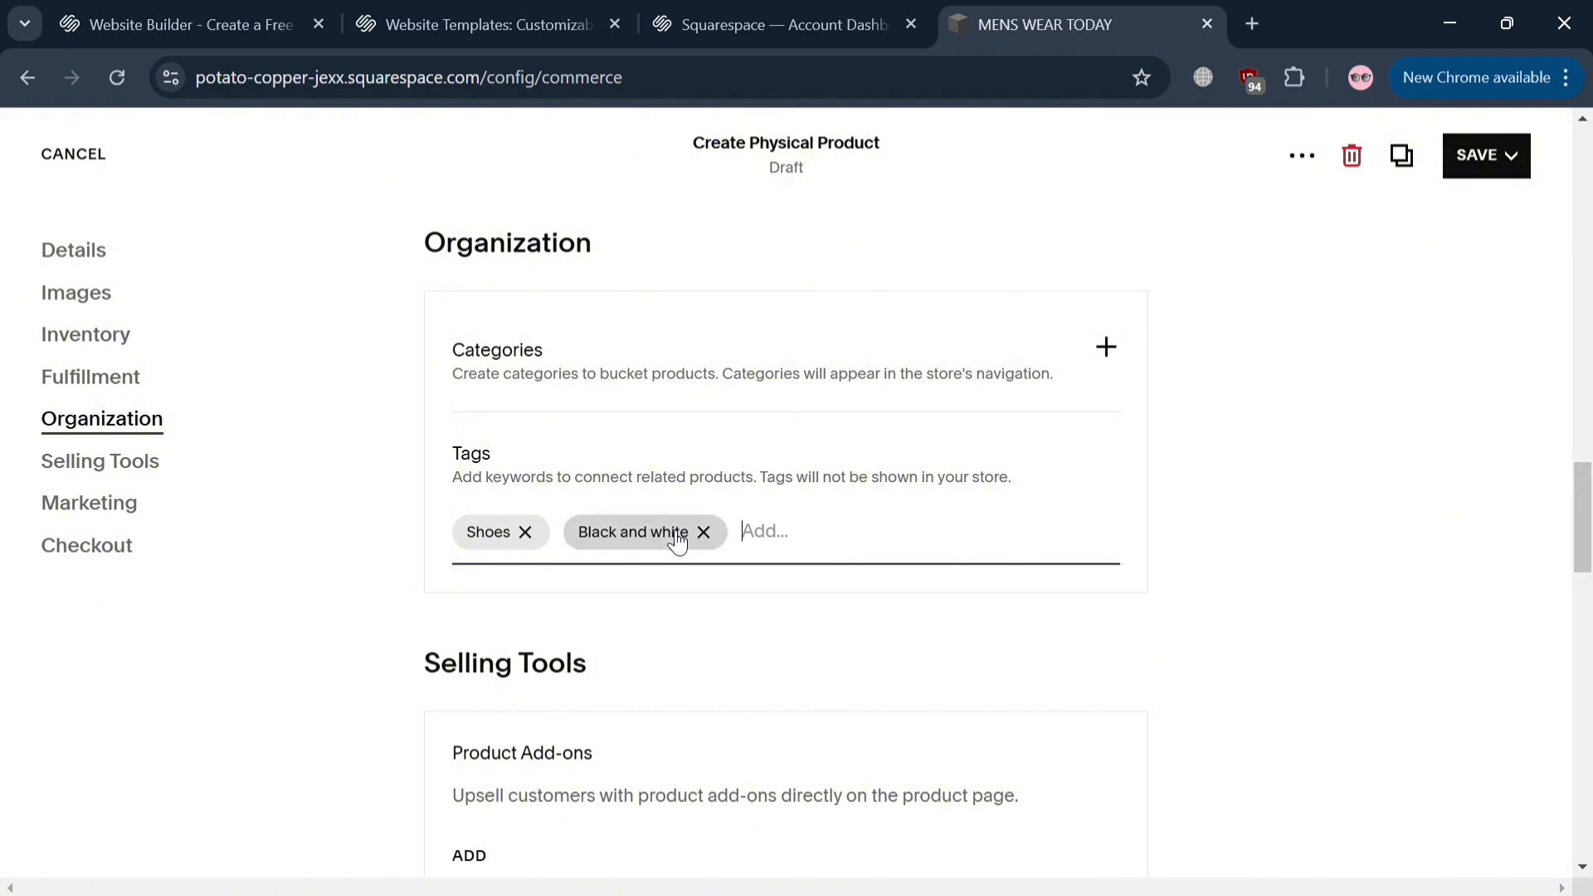
text(Mens)
key(Return)
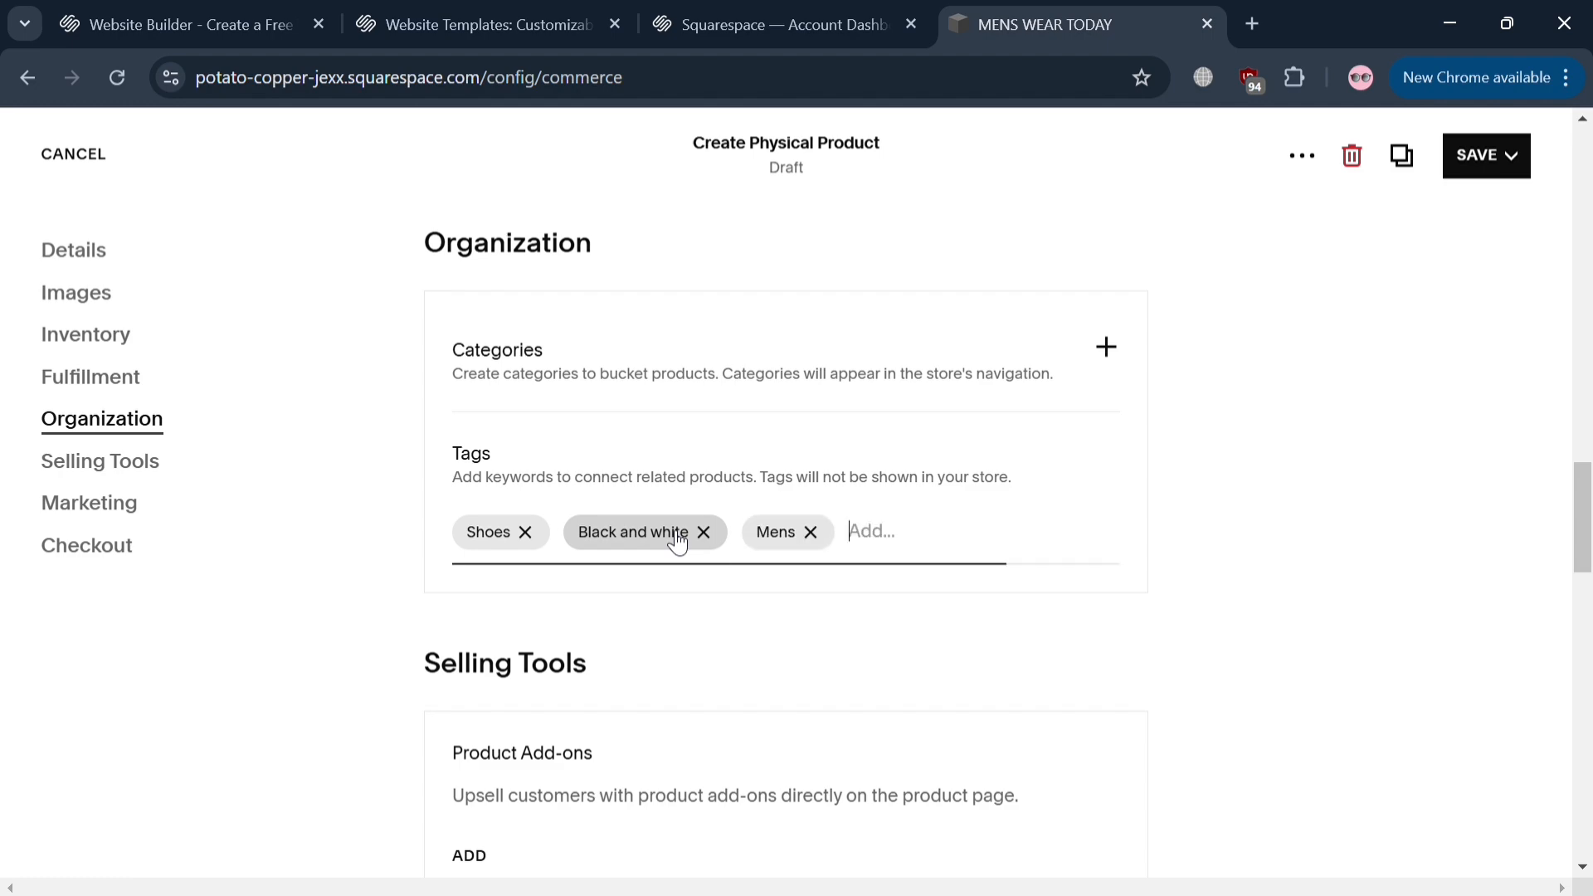
Review the product's selling tools and its SEO and social share previews
scroll(678, 541, down, 5)
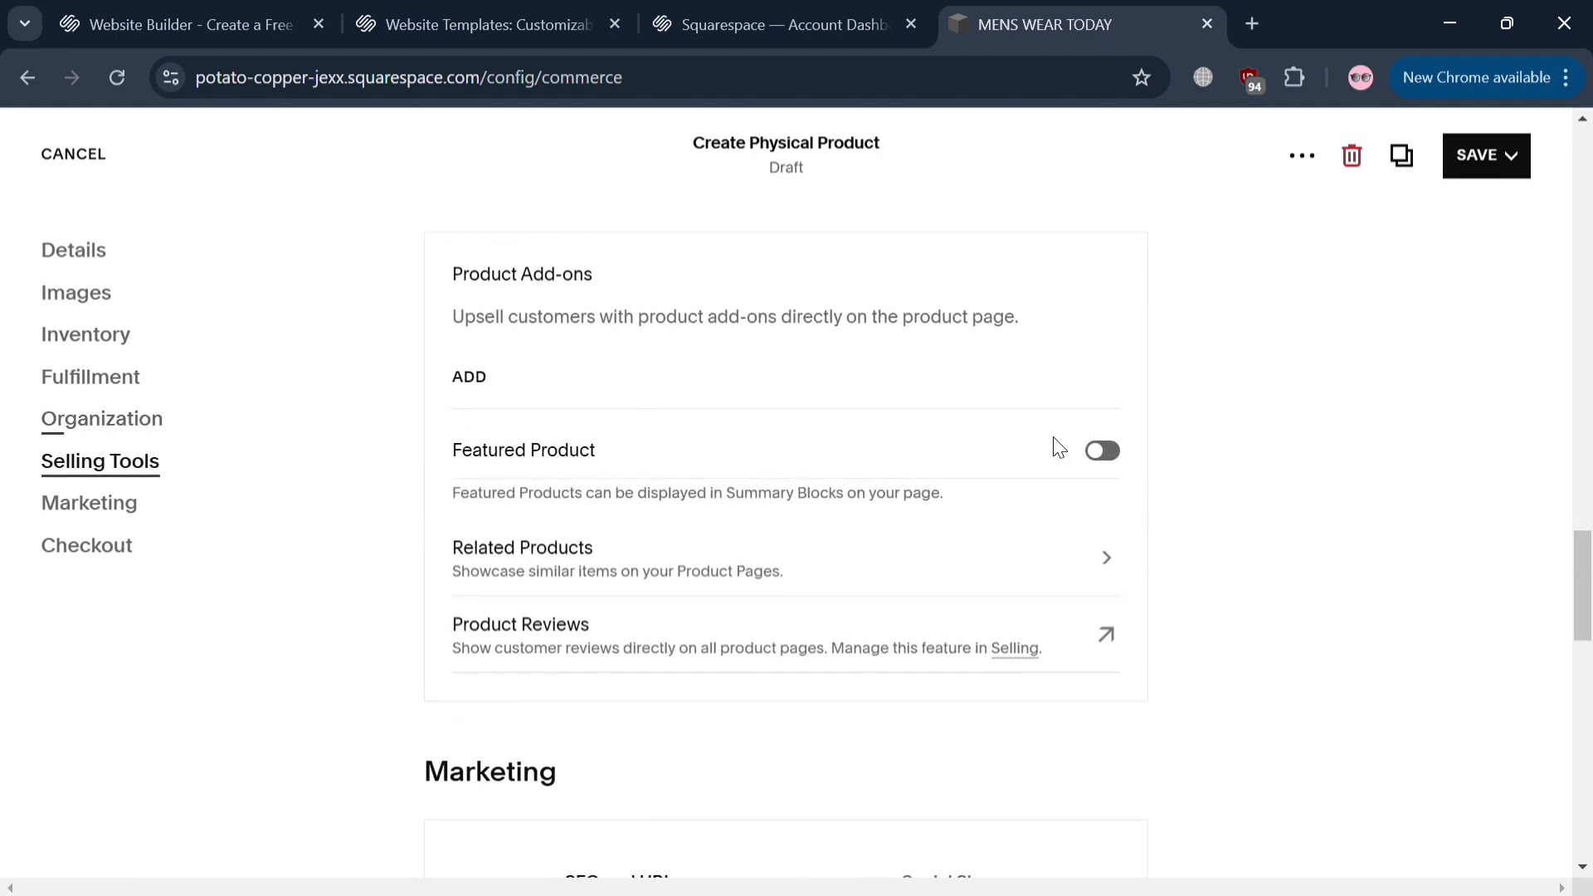
scroll(1050, 605, down, 3)
scroll(1058, 608, down, 3)
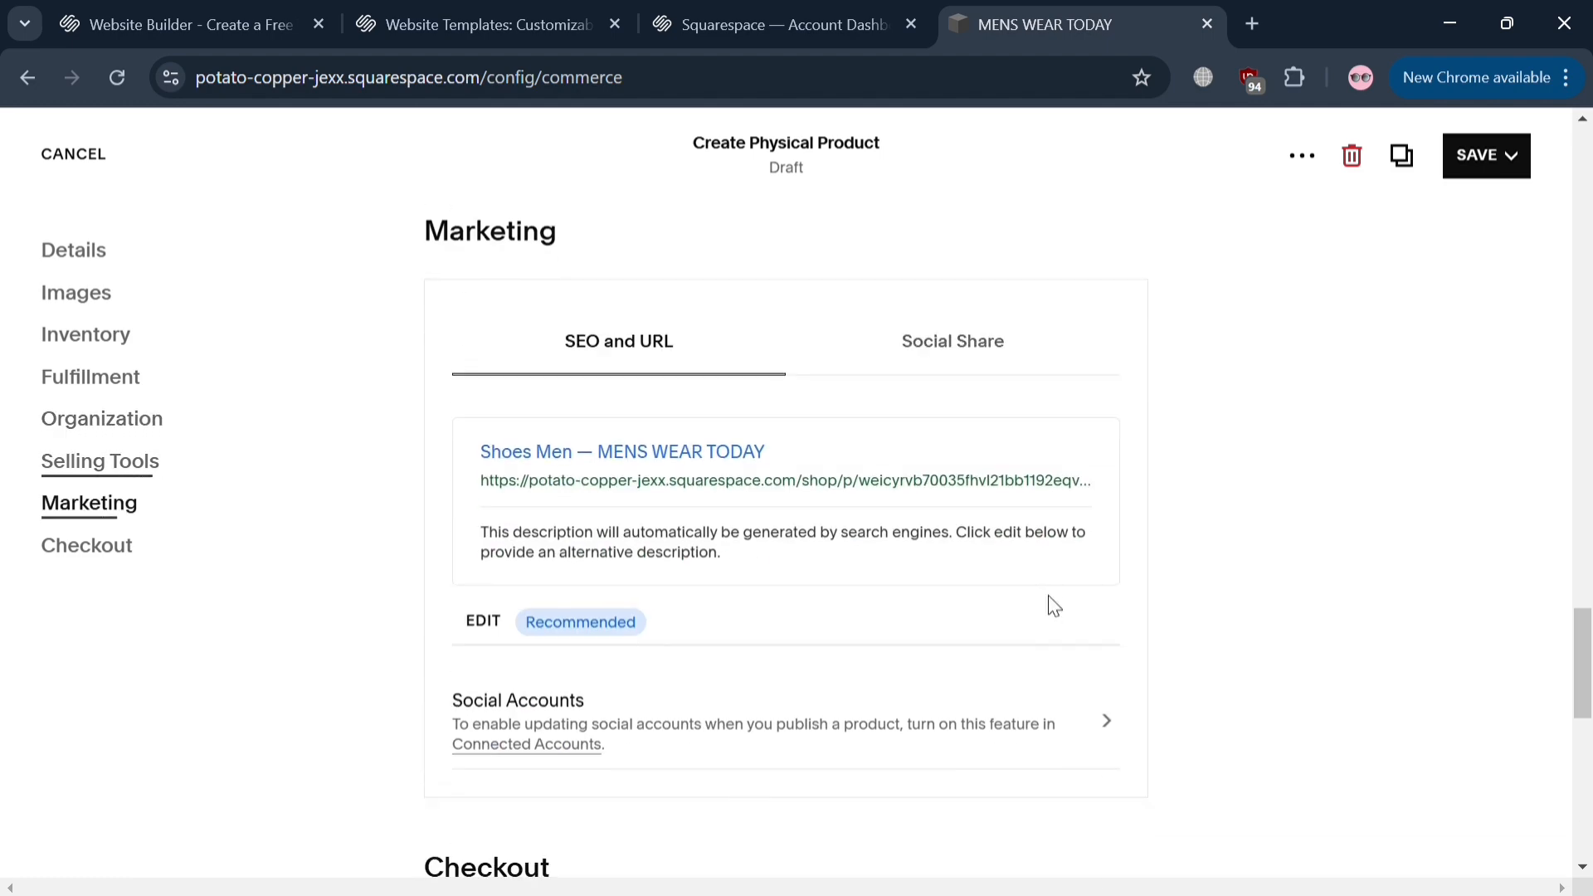
click(960, 363)
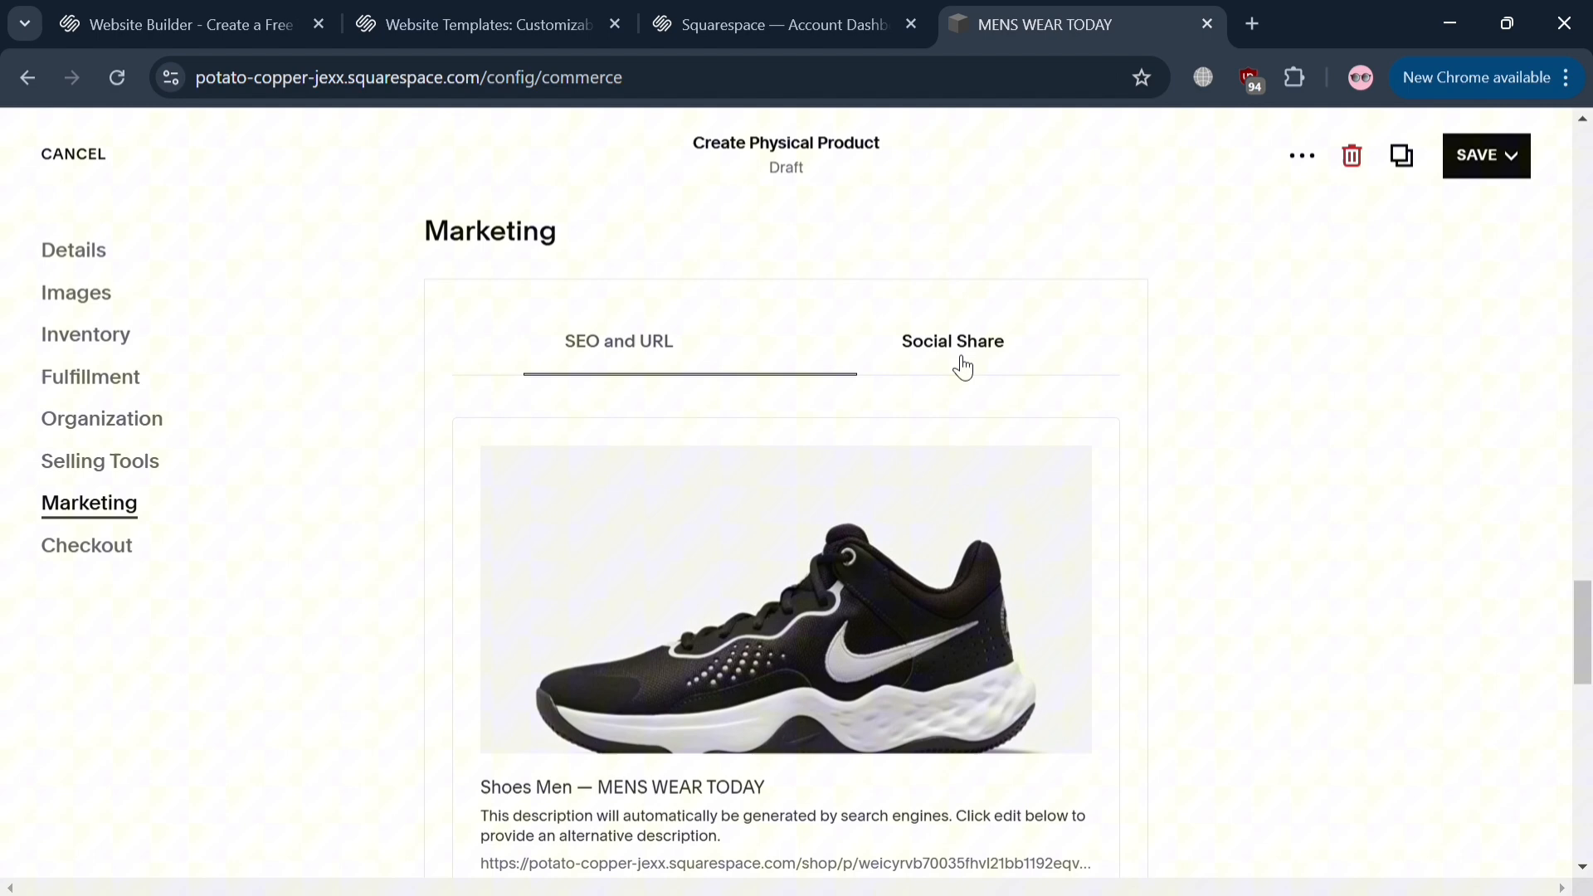
click(664, 332)
scroll(658, 331, down, 5)
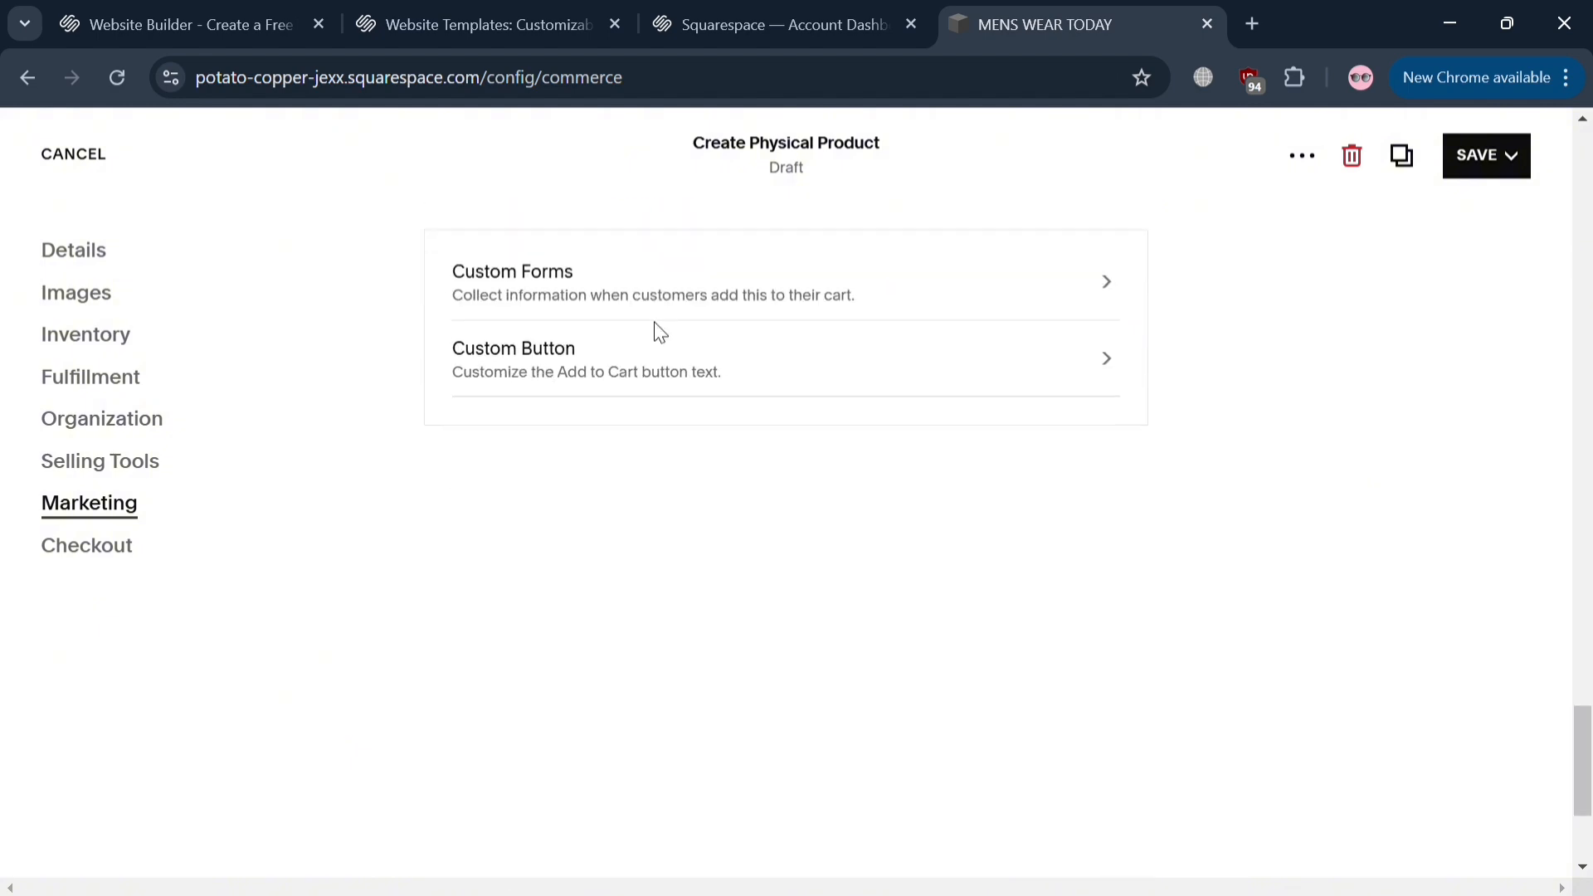
Create a custom checkout form for the product with a Name field and an Email field, and save the form
click(1099, 274)
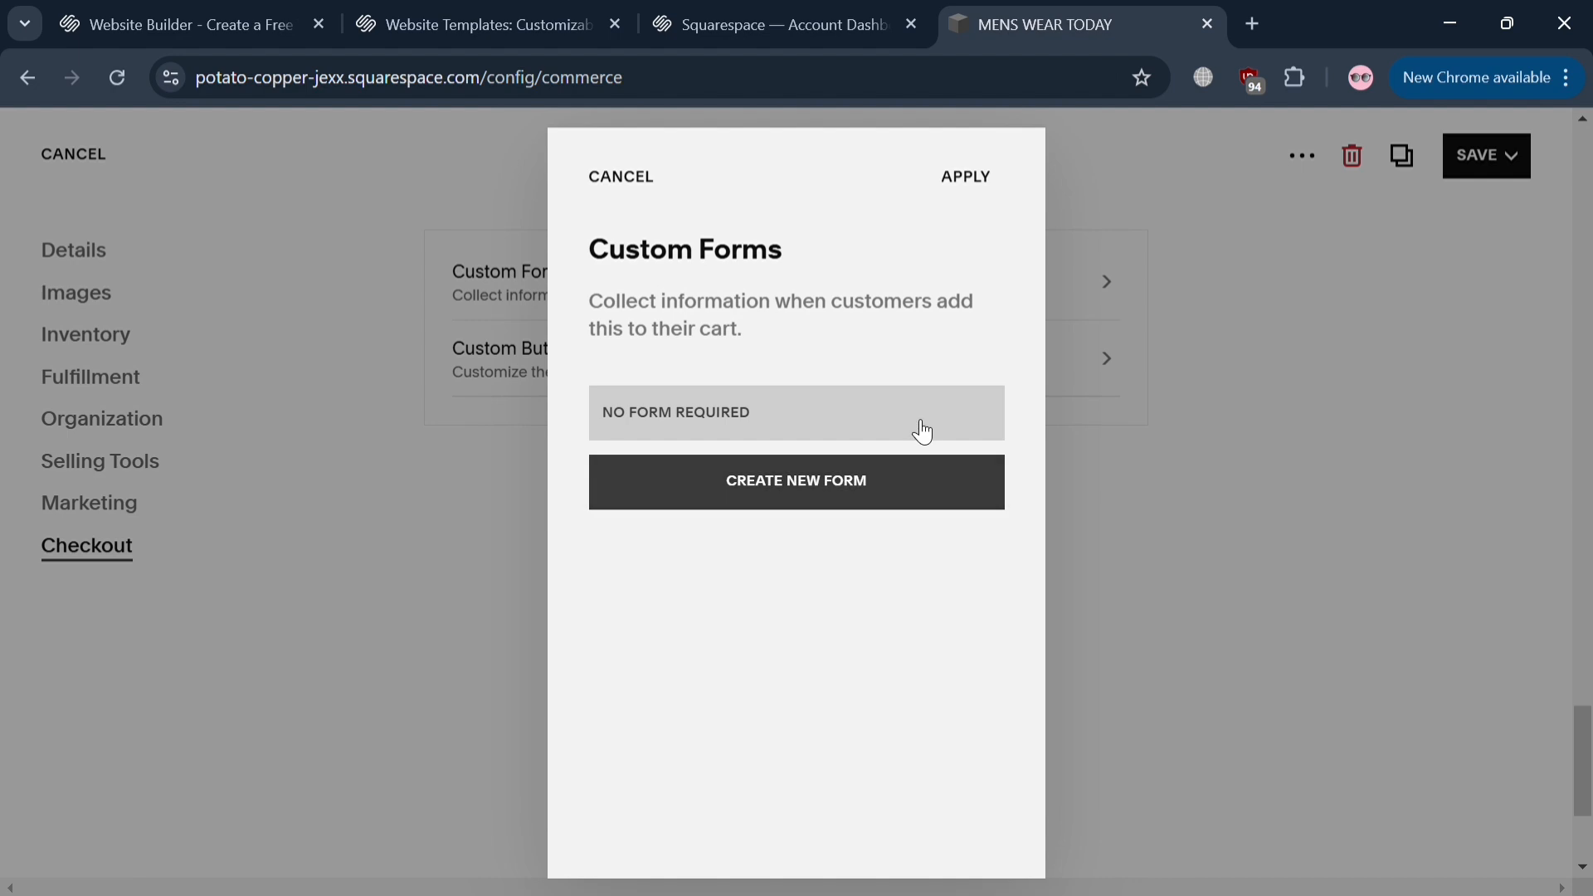
click(923, 478)
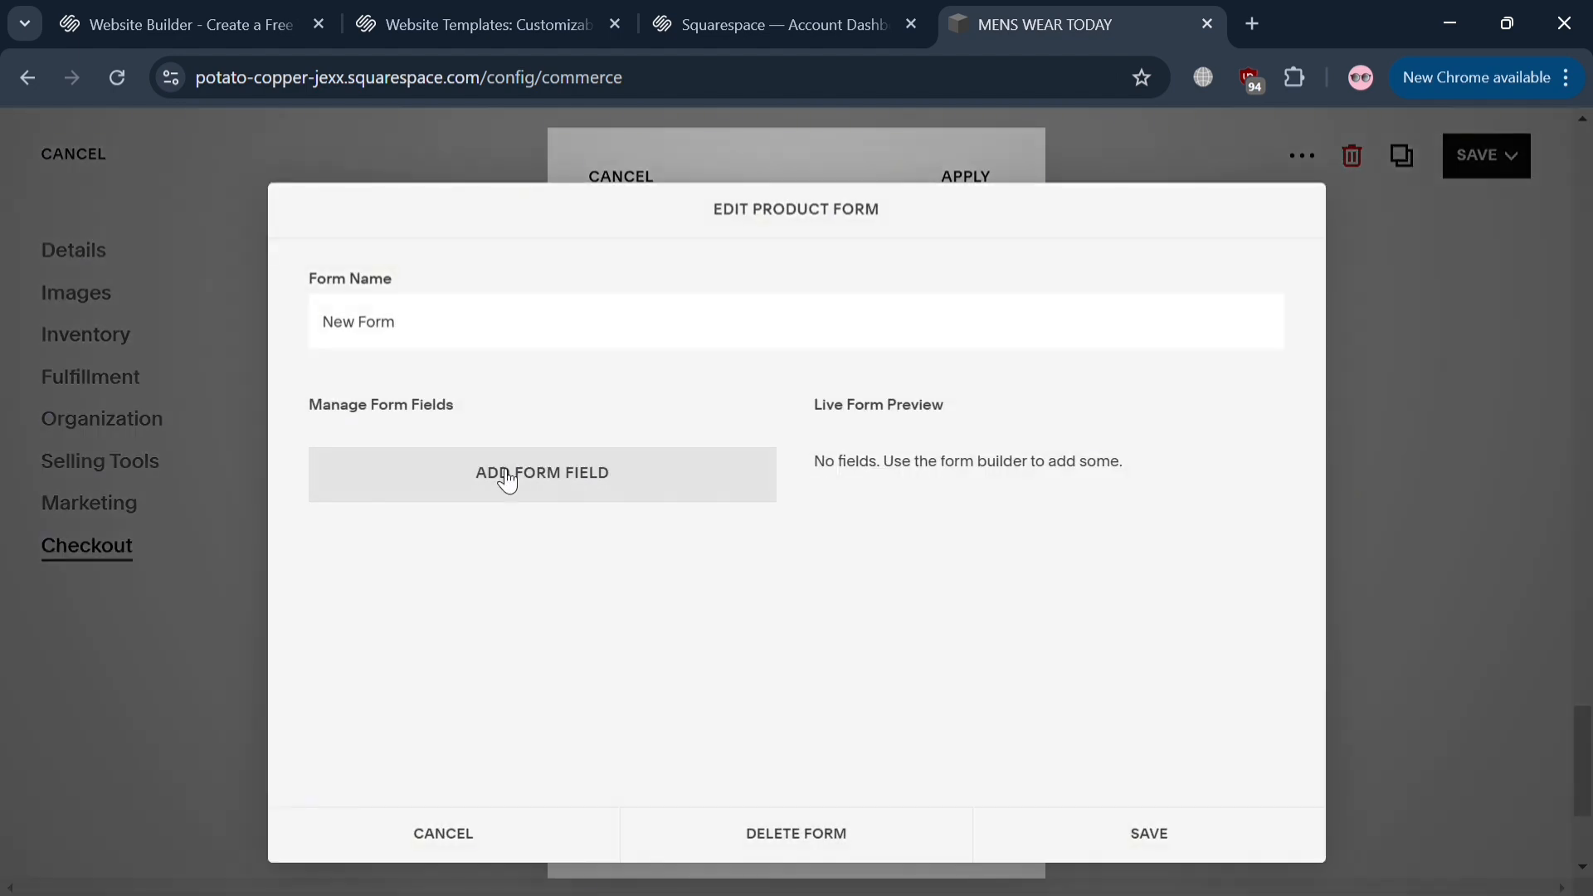
click(509, 491)
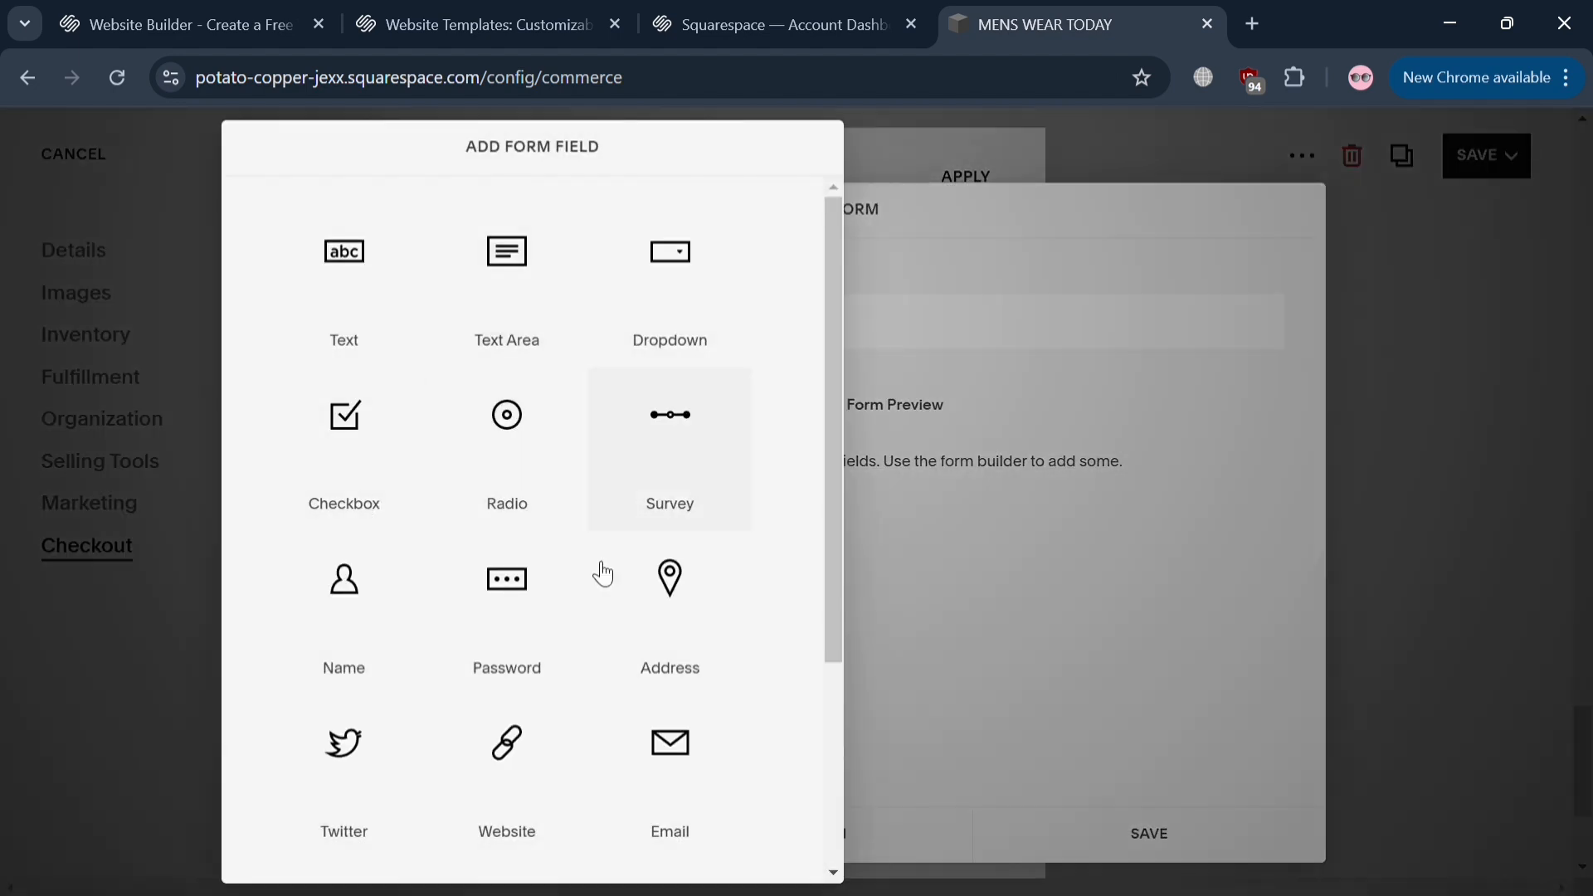
click(387, 584)
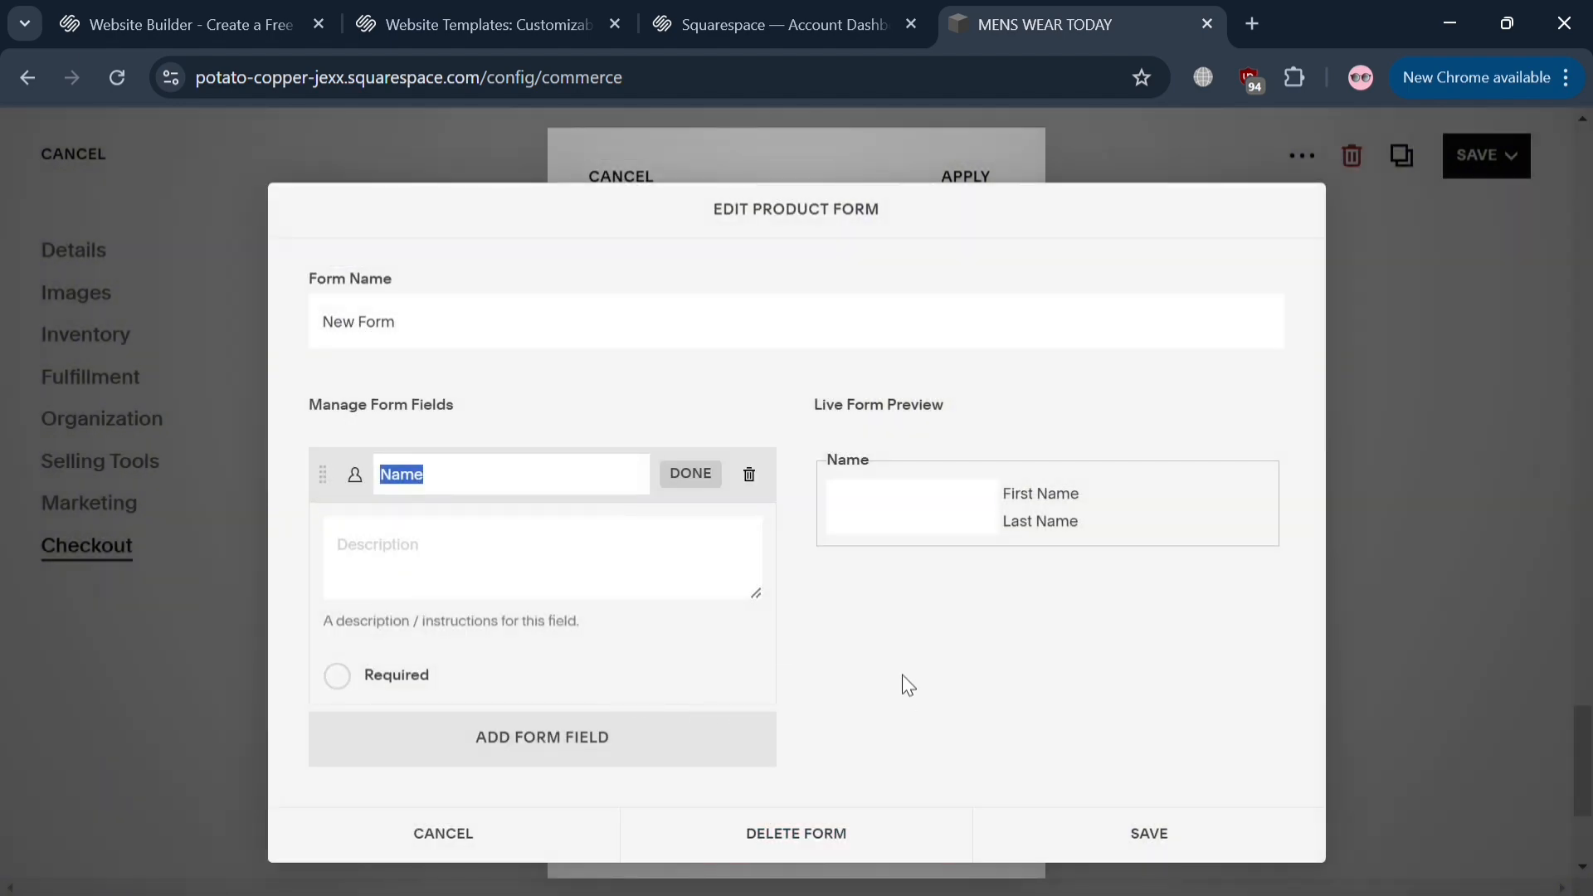
click(523, 734)
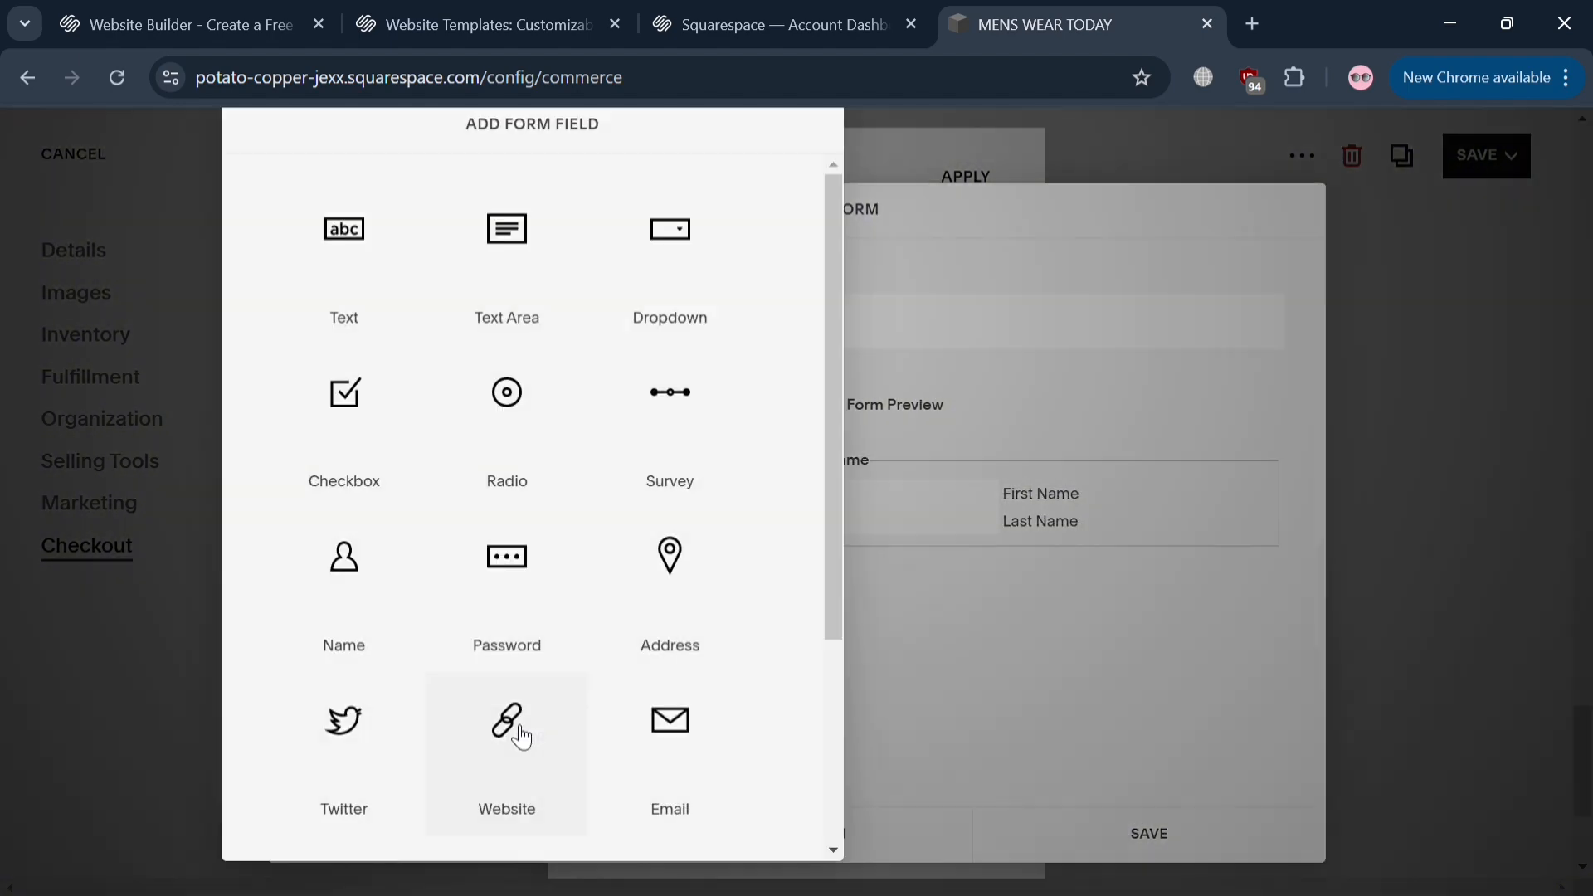
scroll(476, 711, down, 3)
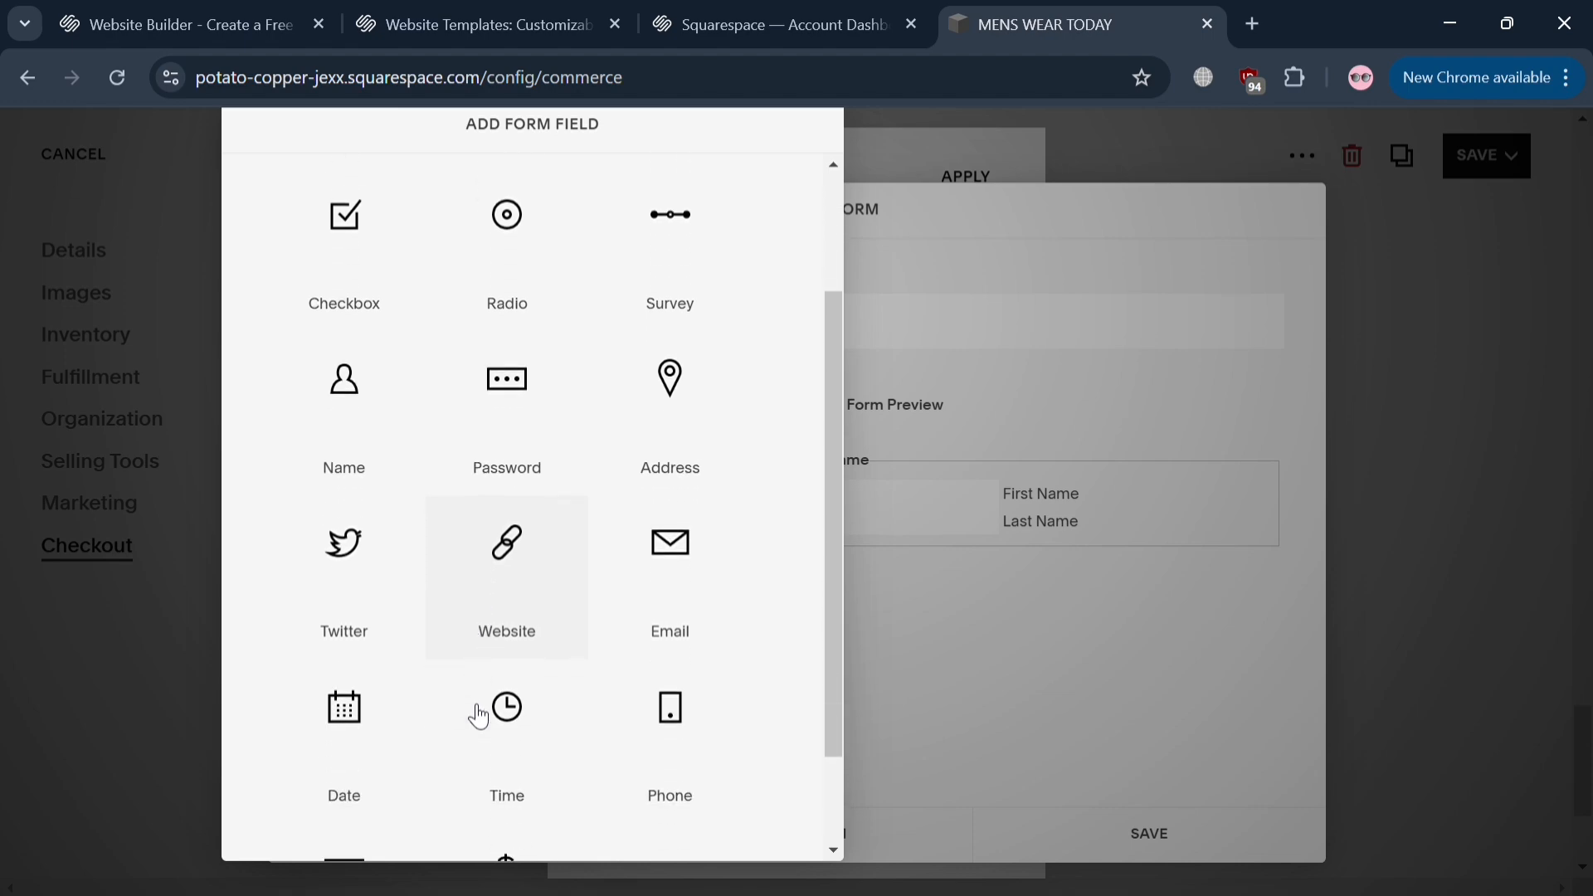
click(698, 572)
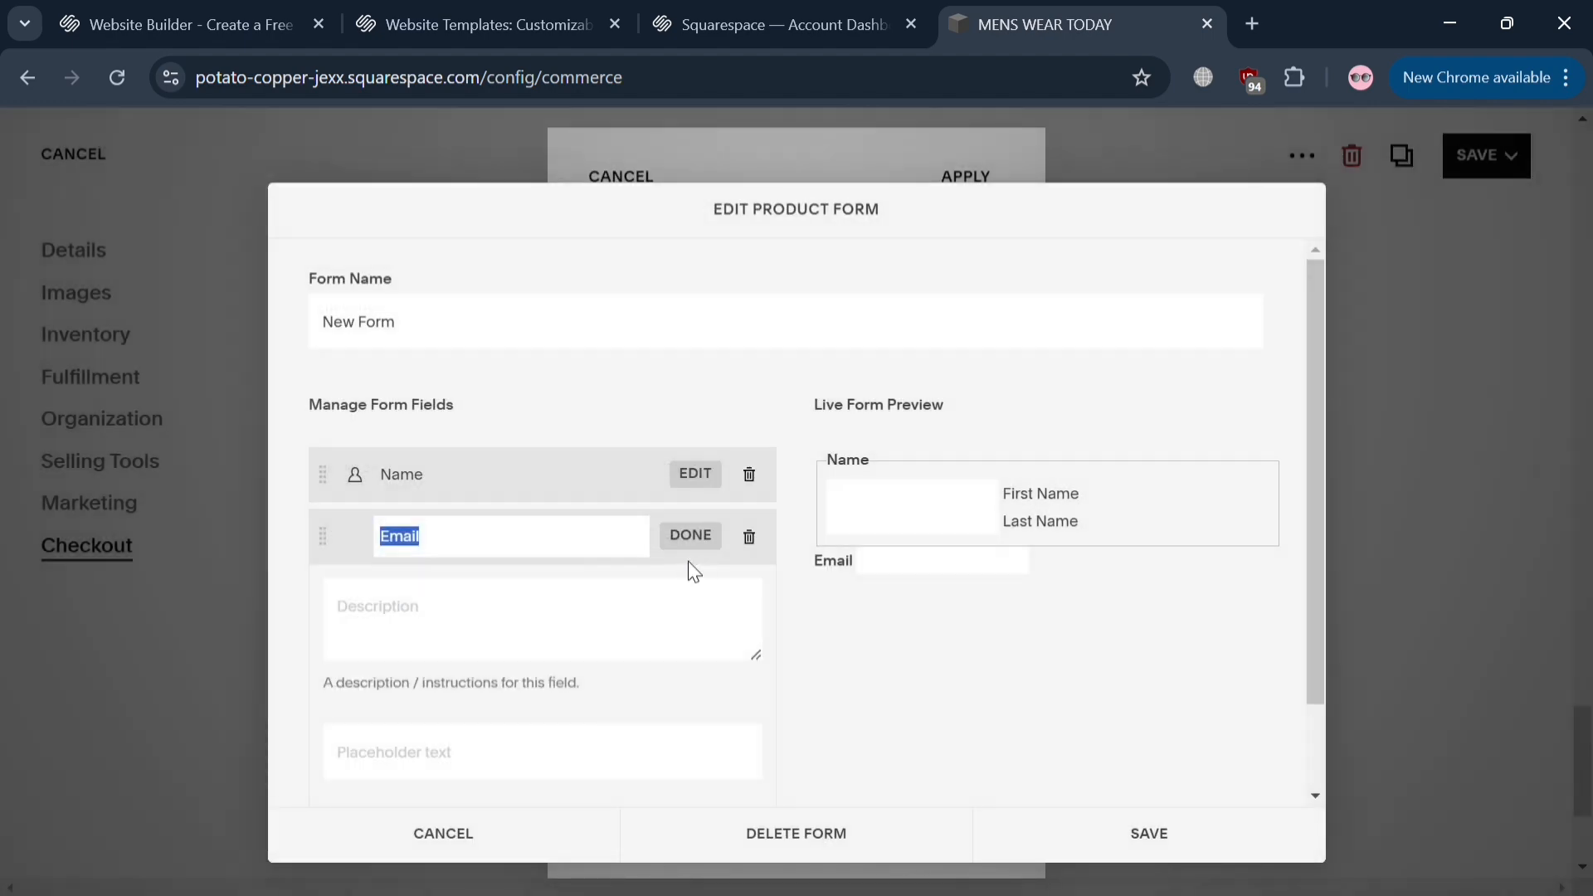
click(1148, 830)
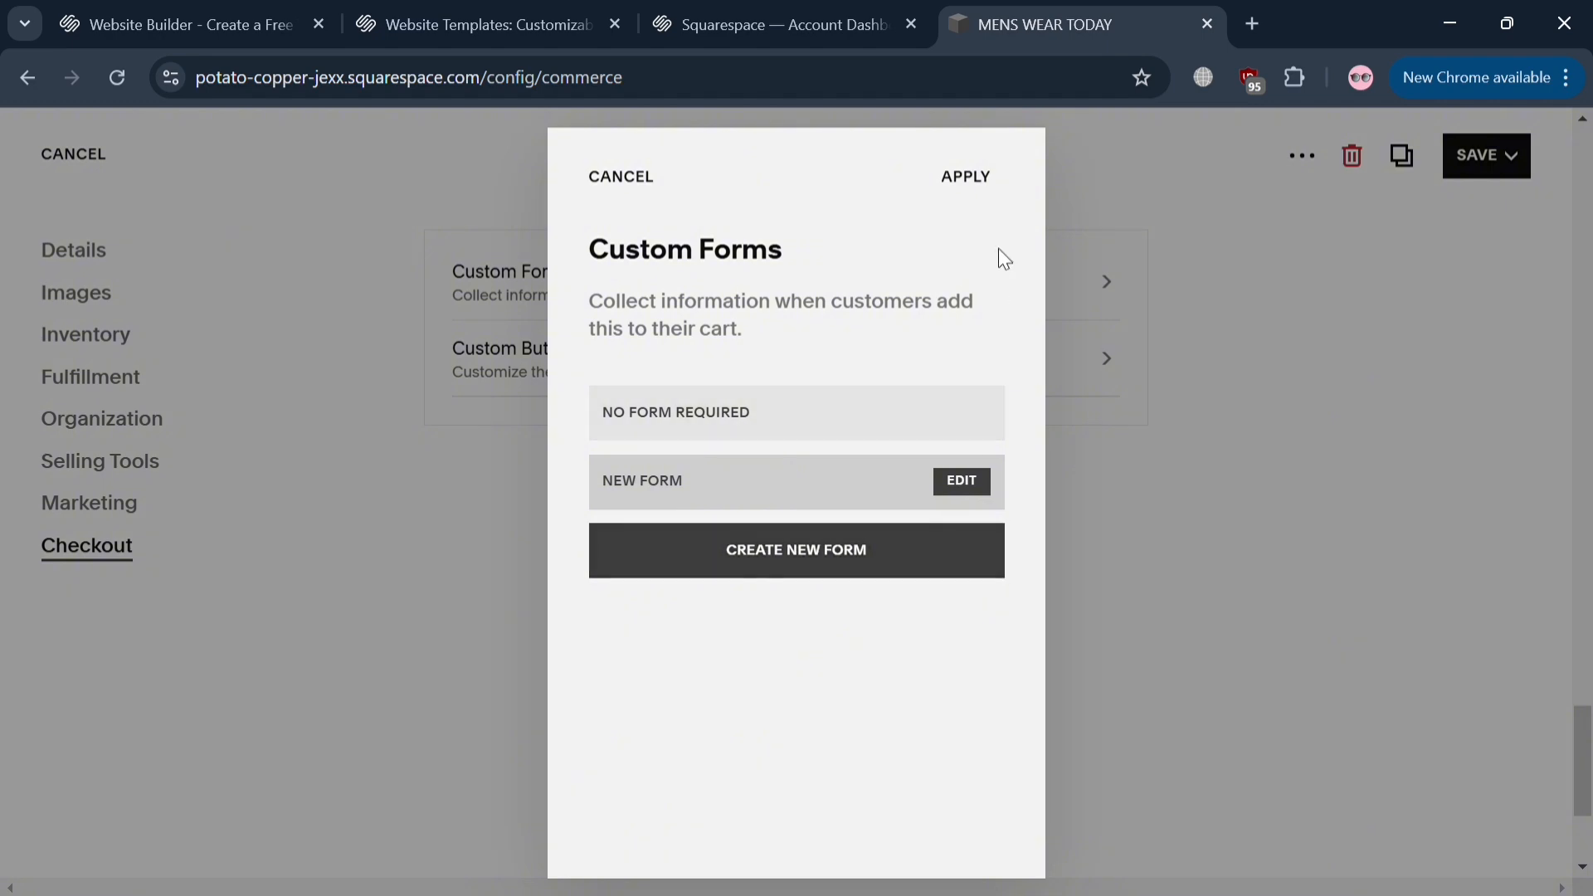
Apply the custom form to the product and save the product without publishing it
click(996, 181)
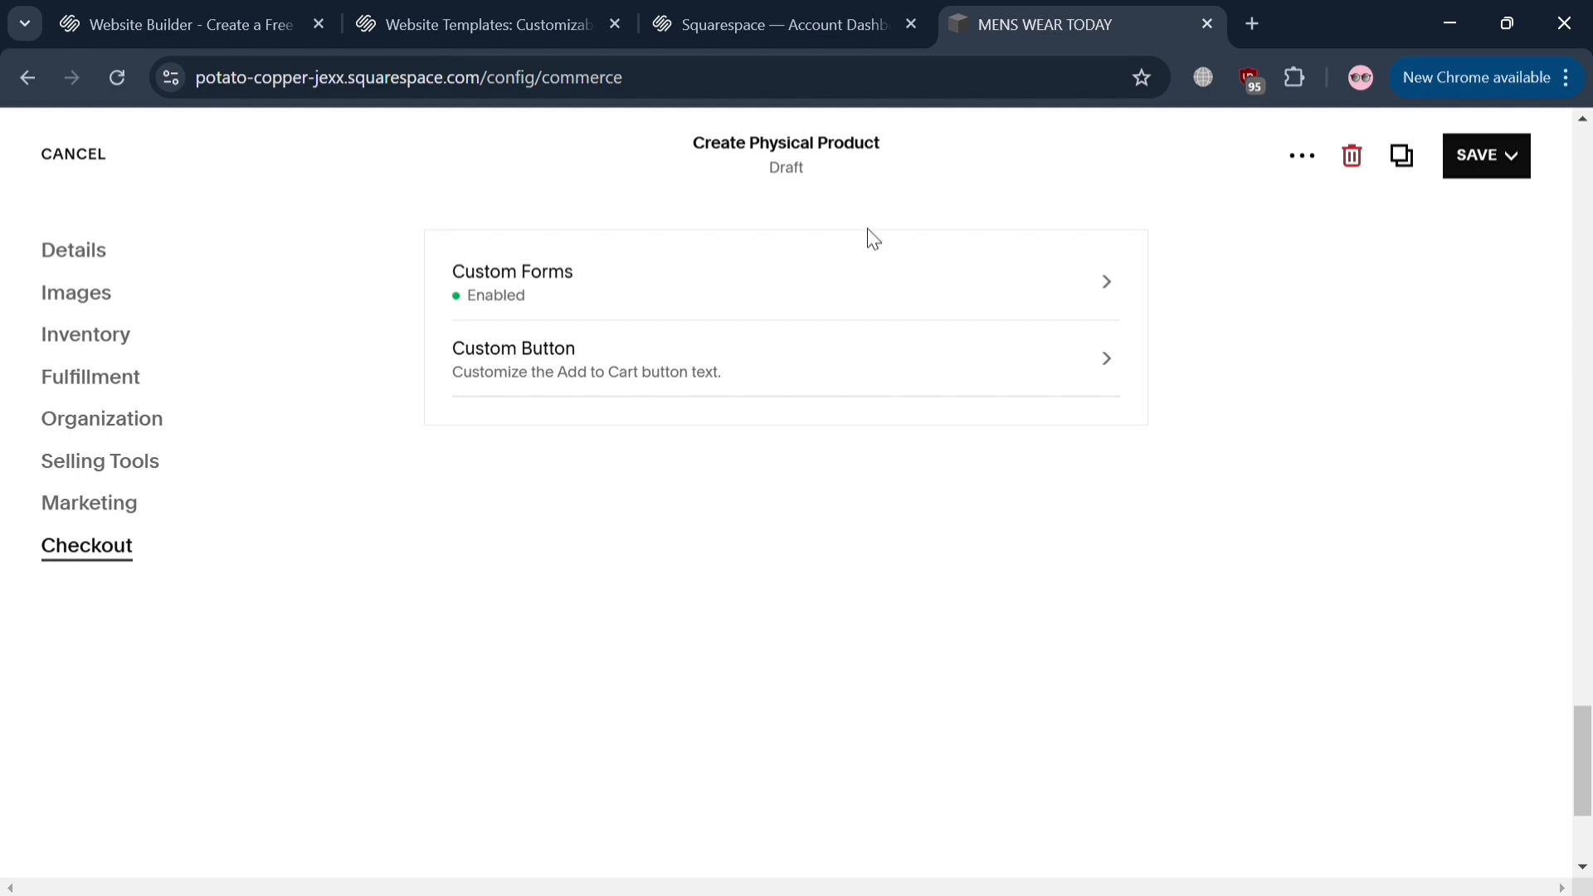
click(1486, 162)
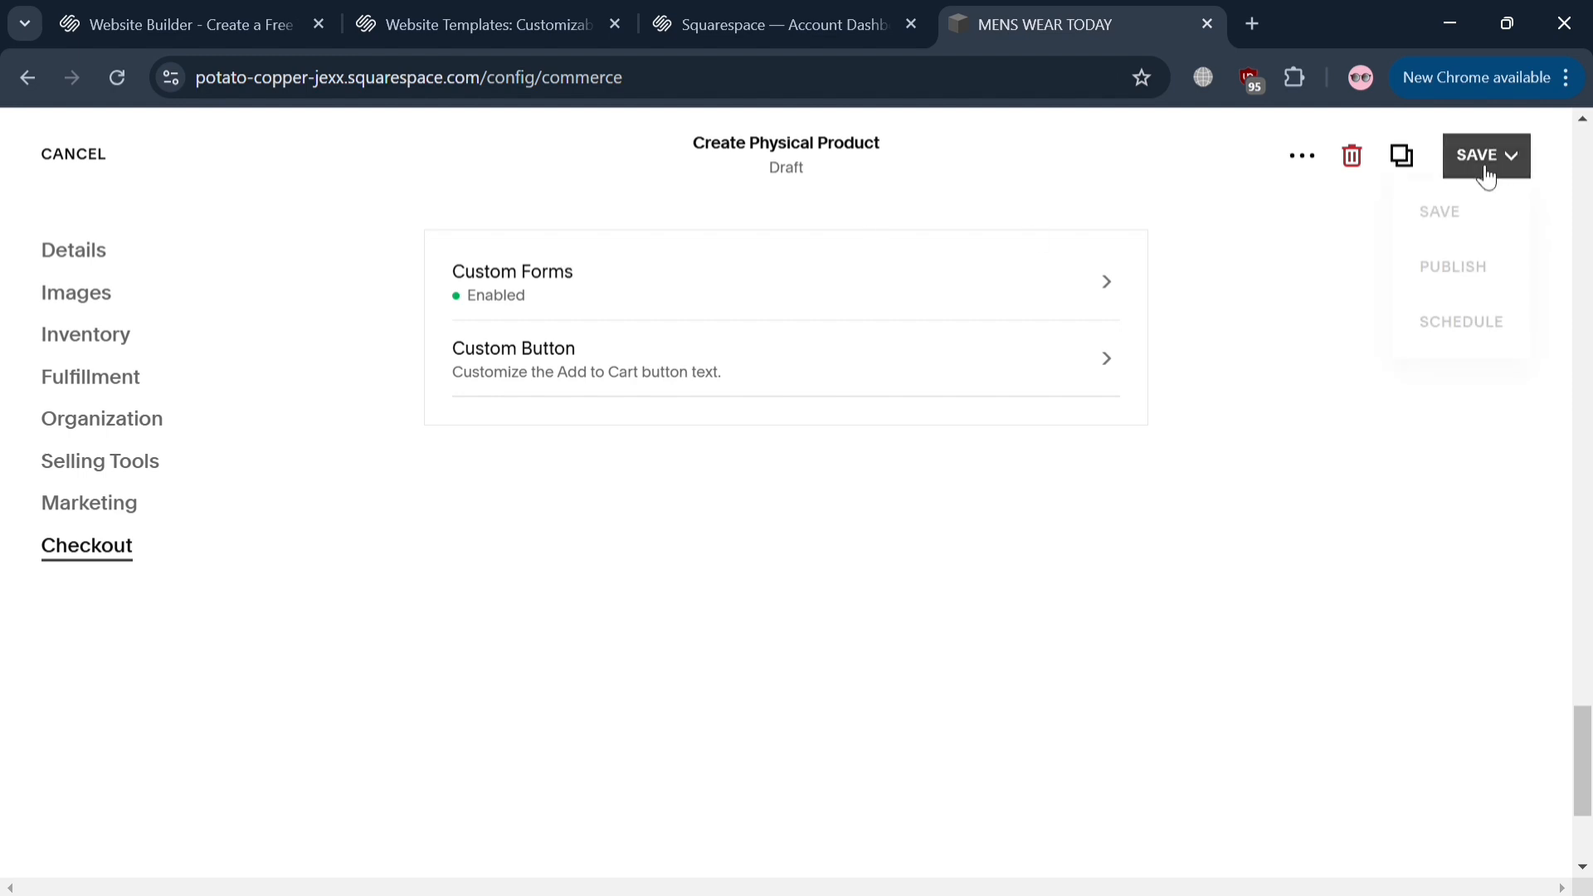
click(1453, 213)
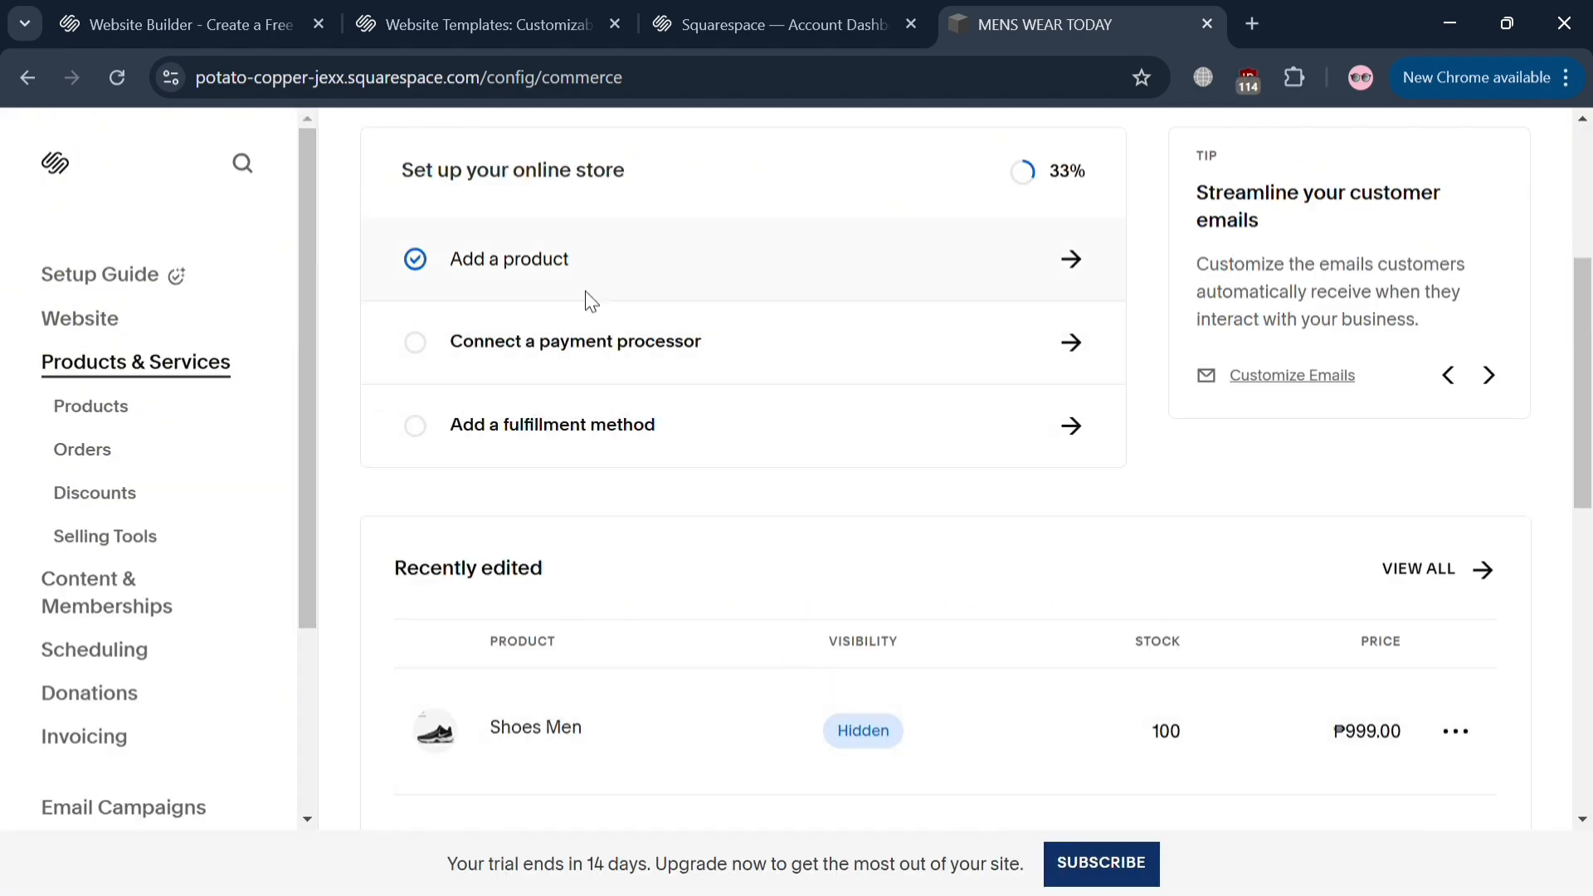
Open the Shoes Men product for editing from the recently edited products
scroll(724, 769, down, 5)
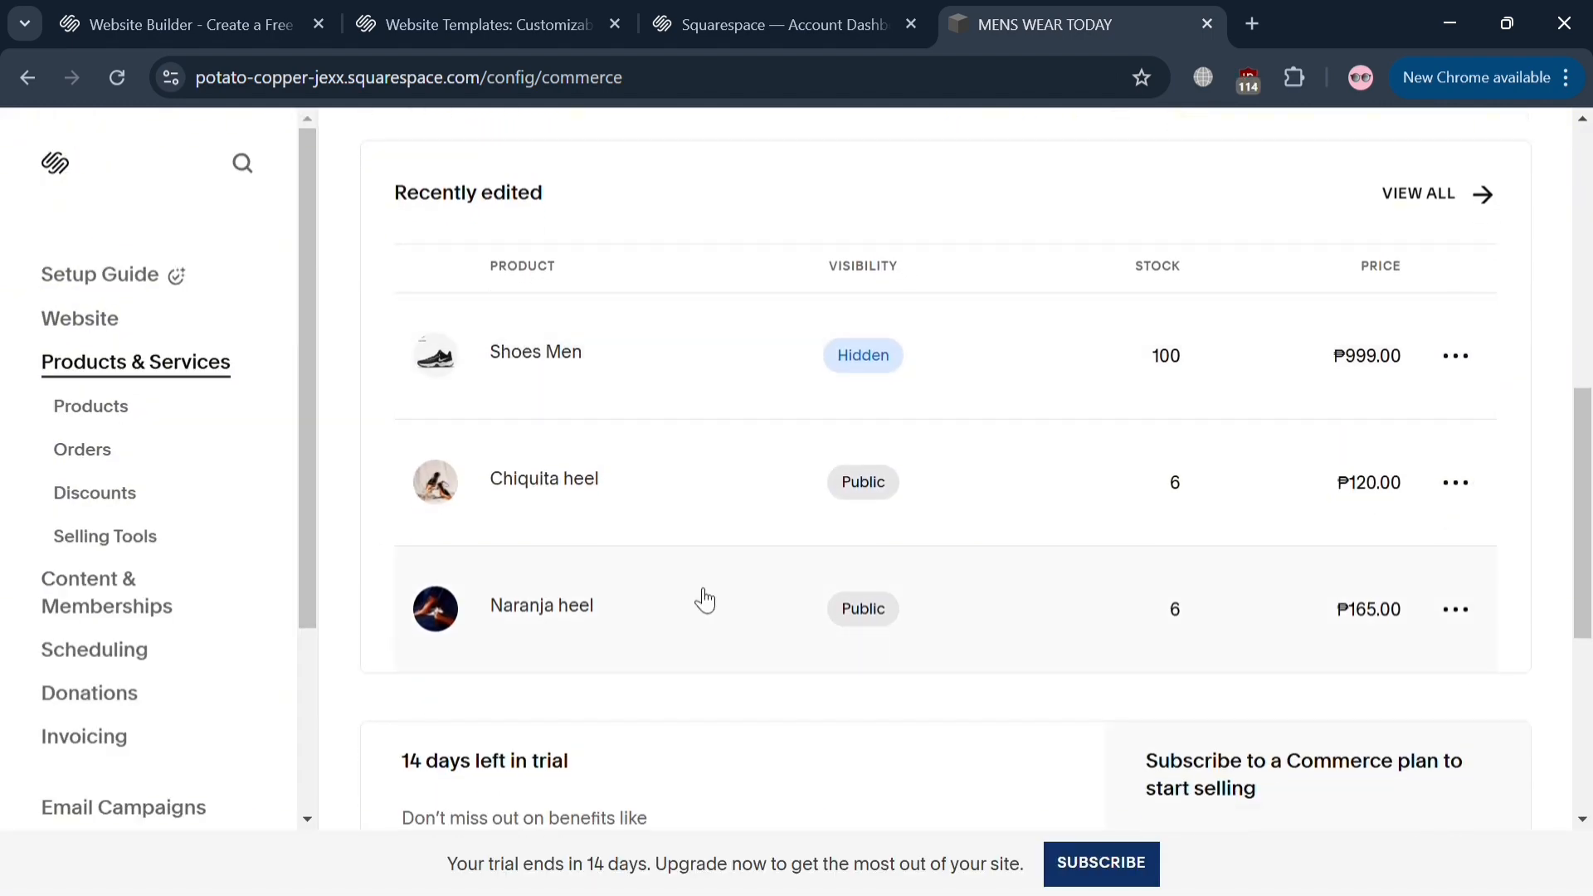
click(1456, 488)
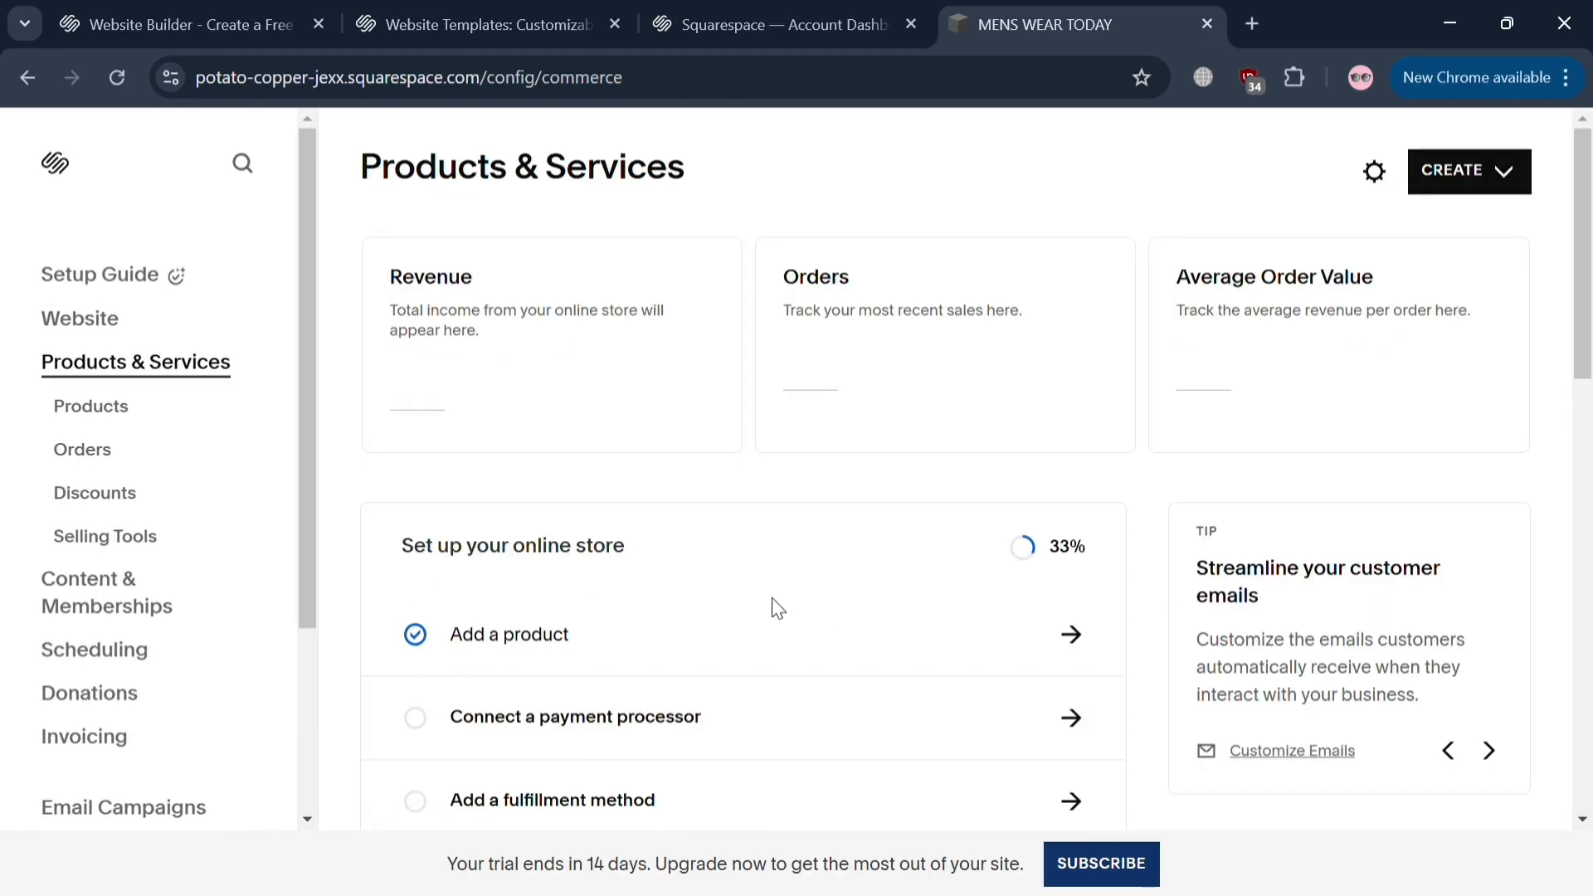
scroll(758, 640, down, 5)
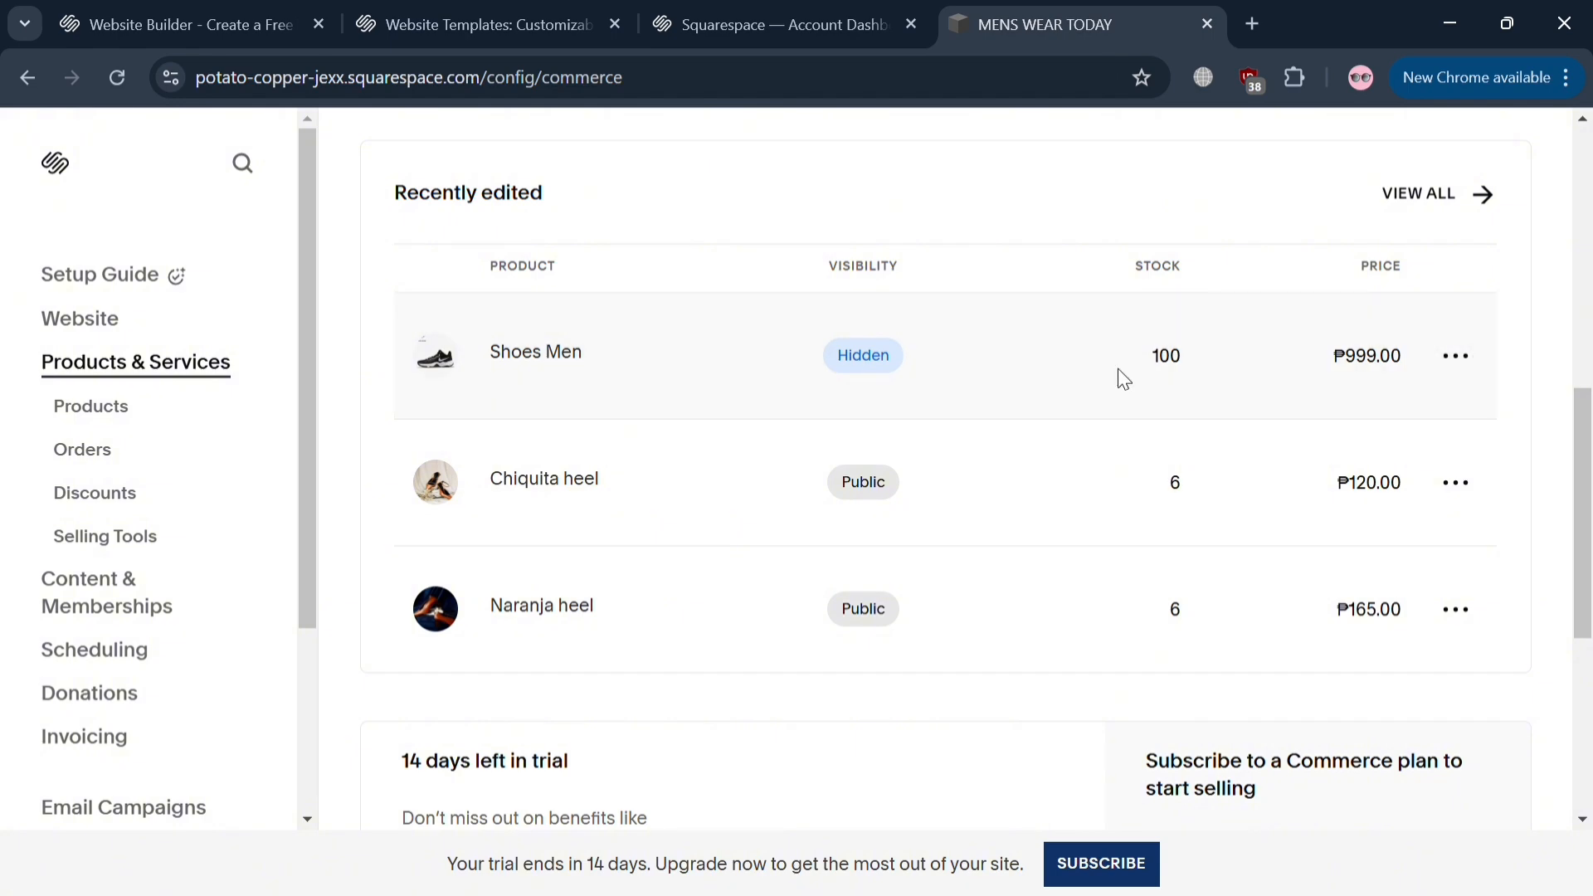
click(1456, 355)
click(1456, 245)
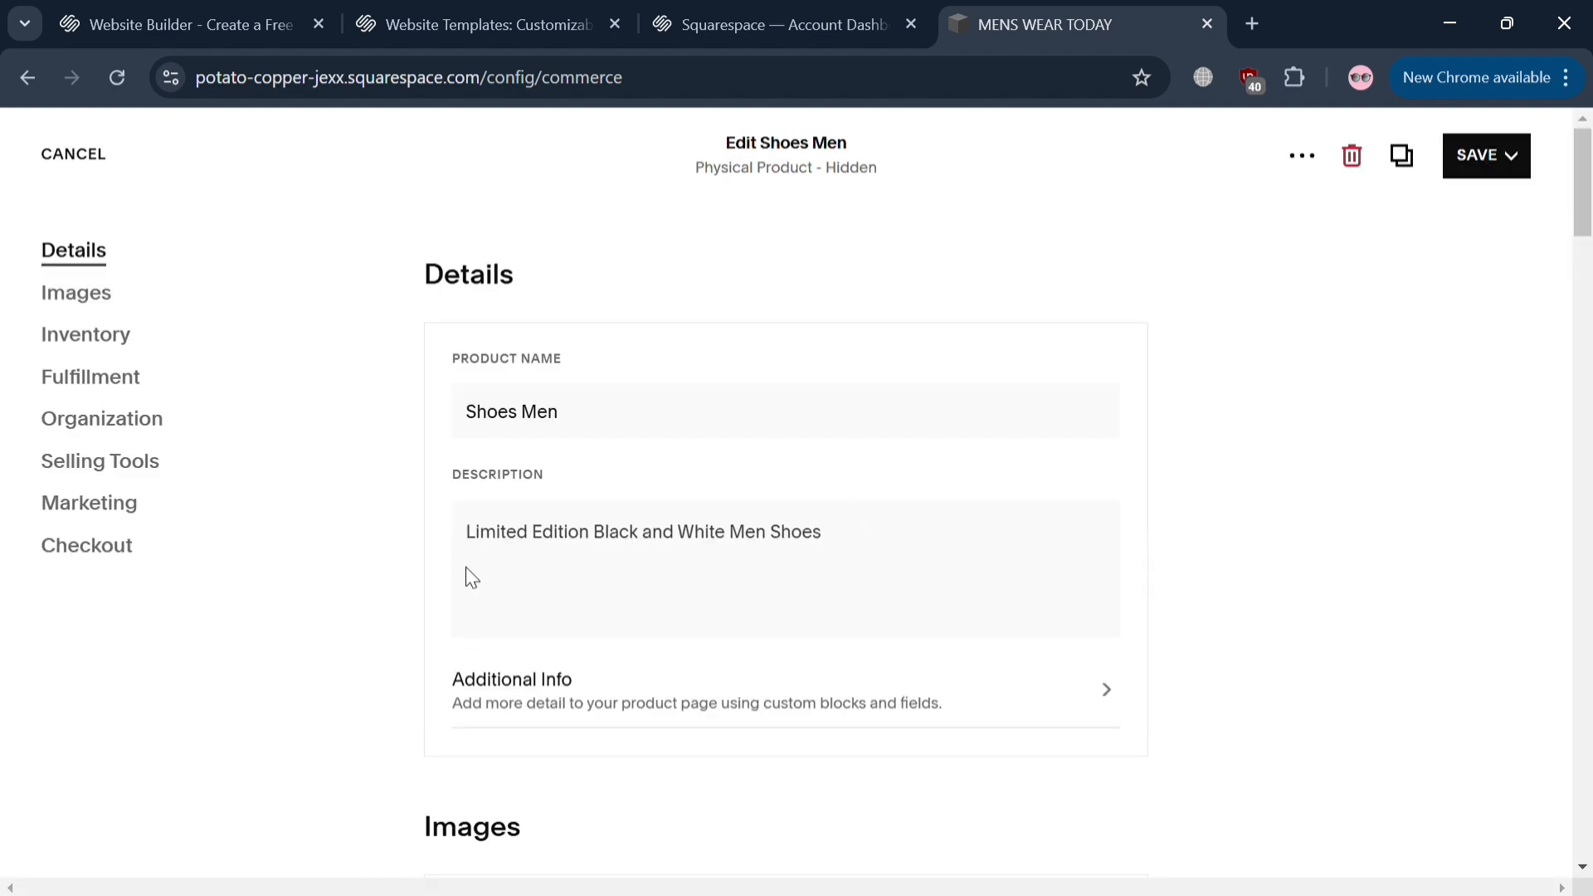
Change the Shoes Men product's visibility to Public and save the product
scroll(775, 540, down, 4)
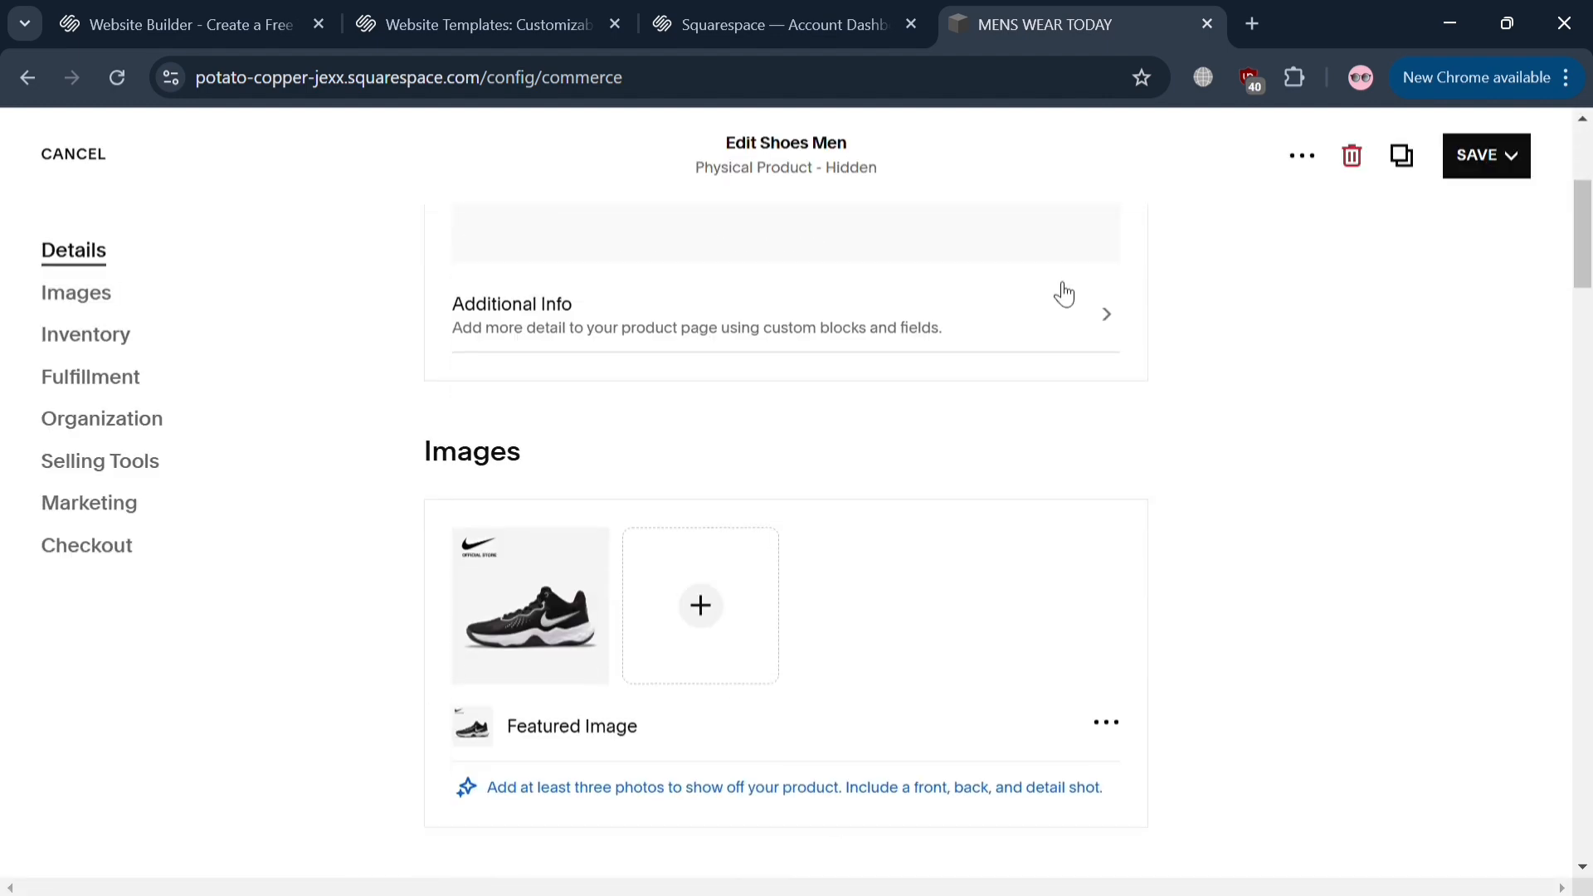
click(1112, 322)
click(161, 426)
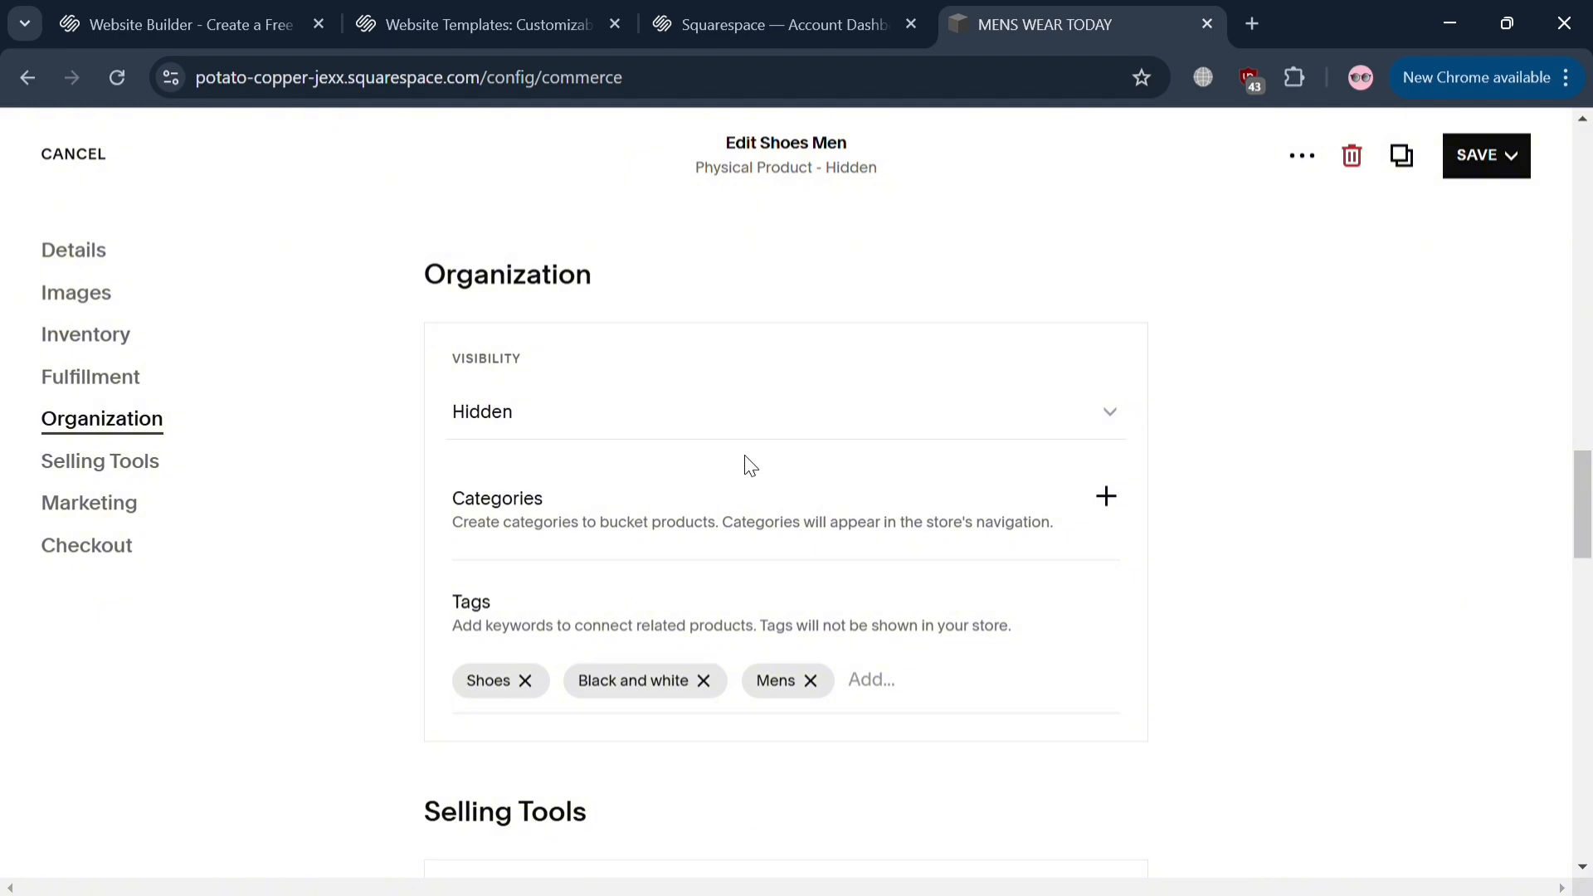
click(963, 419)
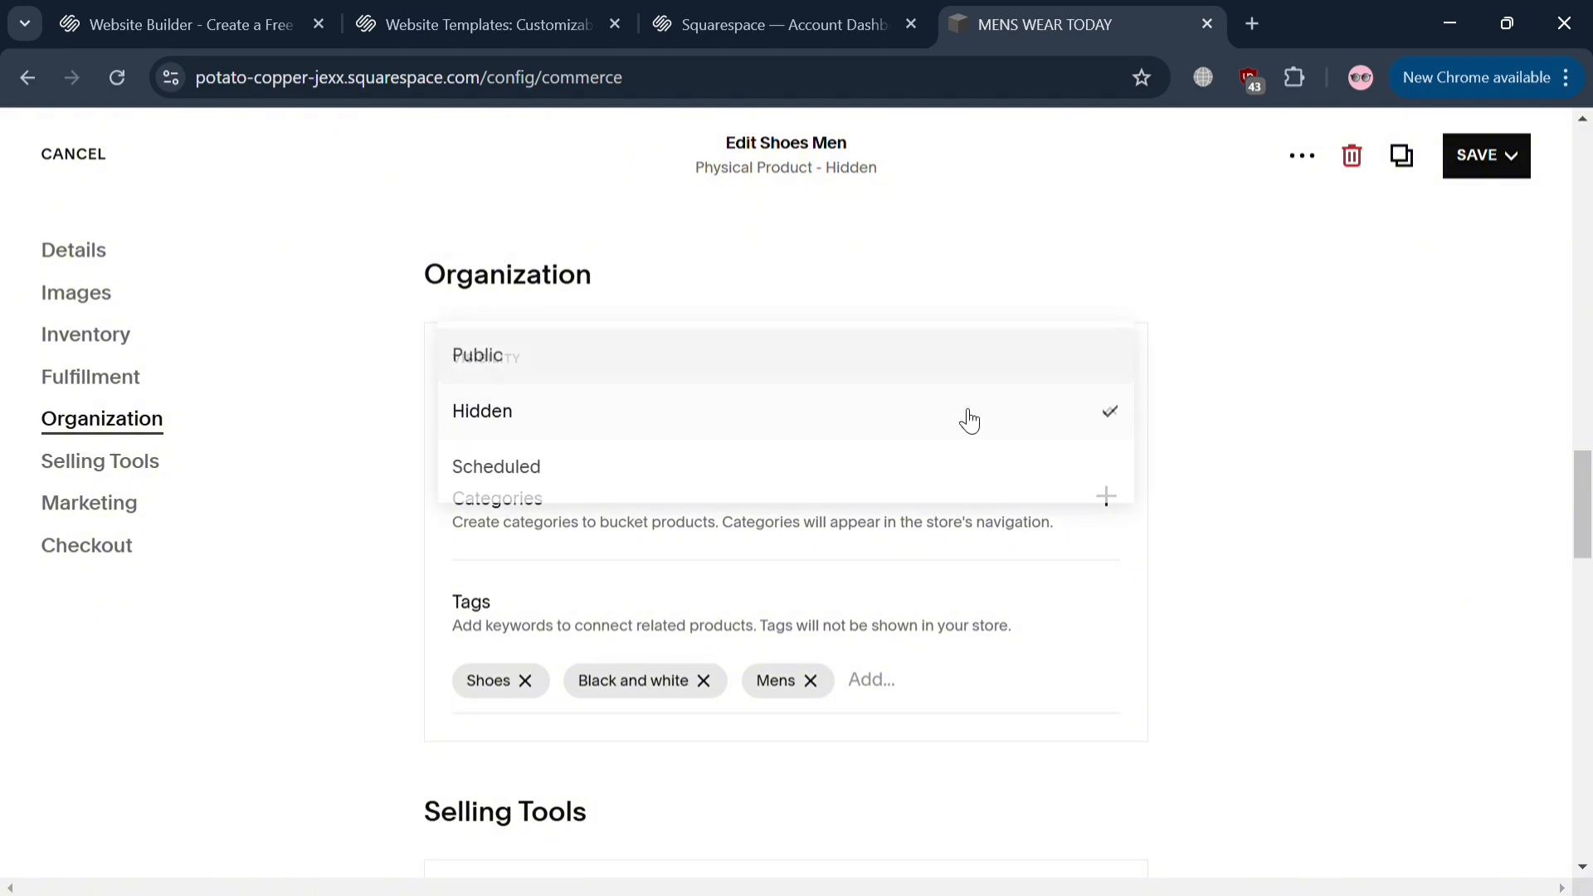
click(758, 363)
scroll(1511, 331, up, 6)
click(1498, 157)
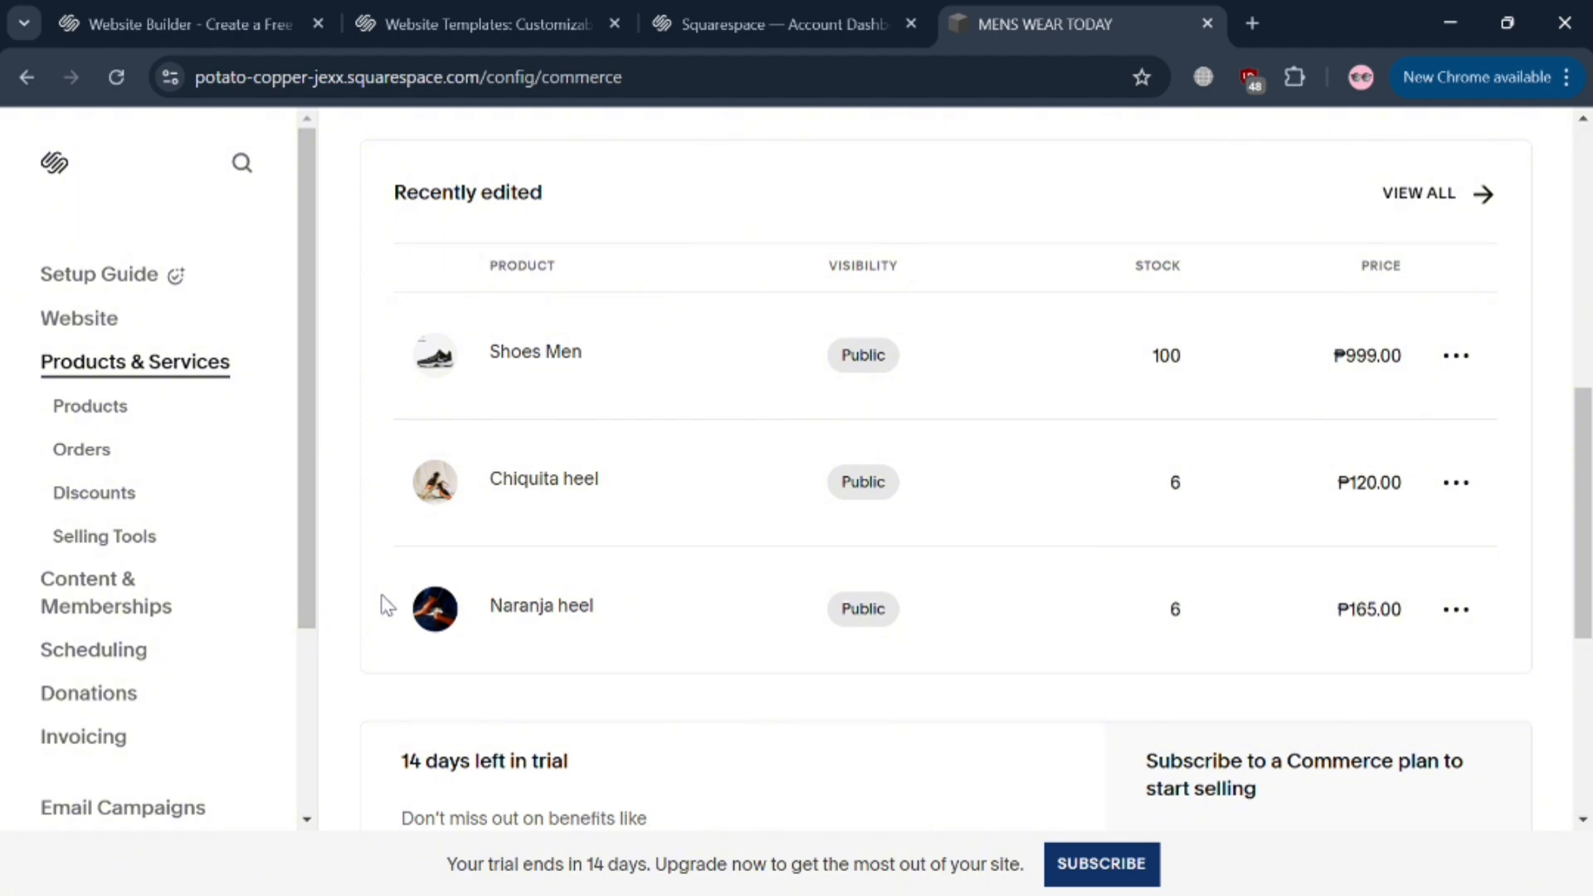
Review the online store setup tasks and the payment processors available to connect
scroll(736, 640, up, 8)
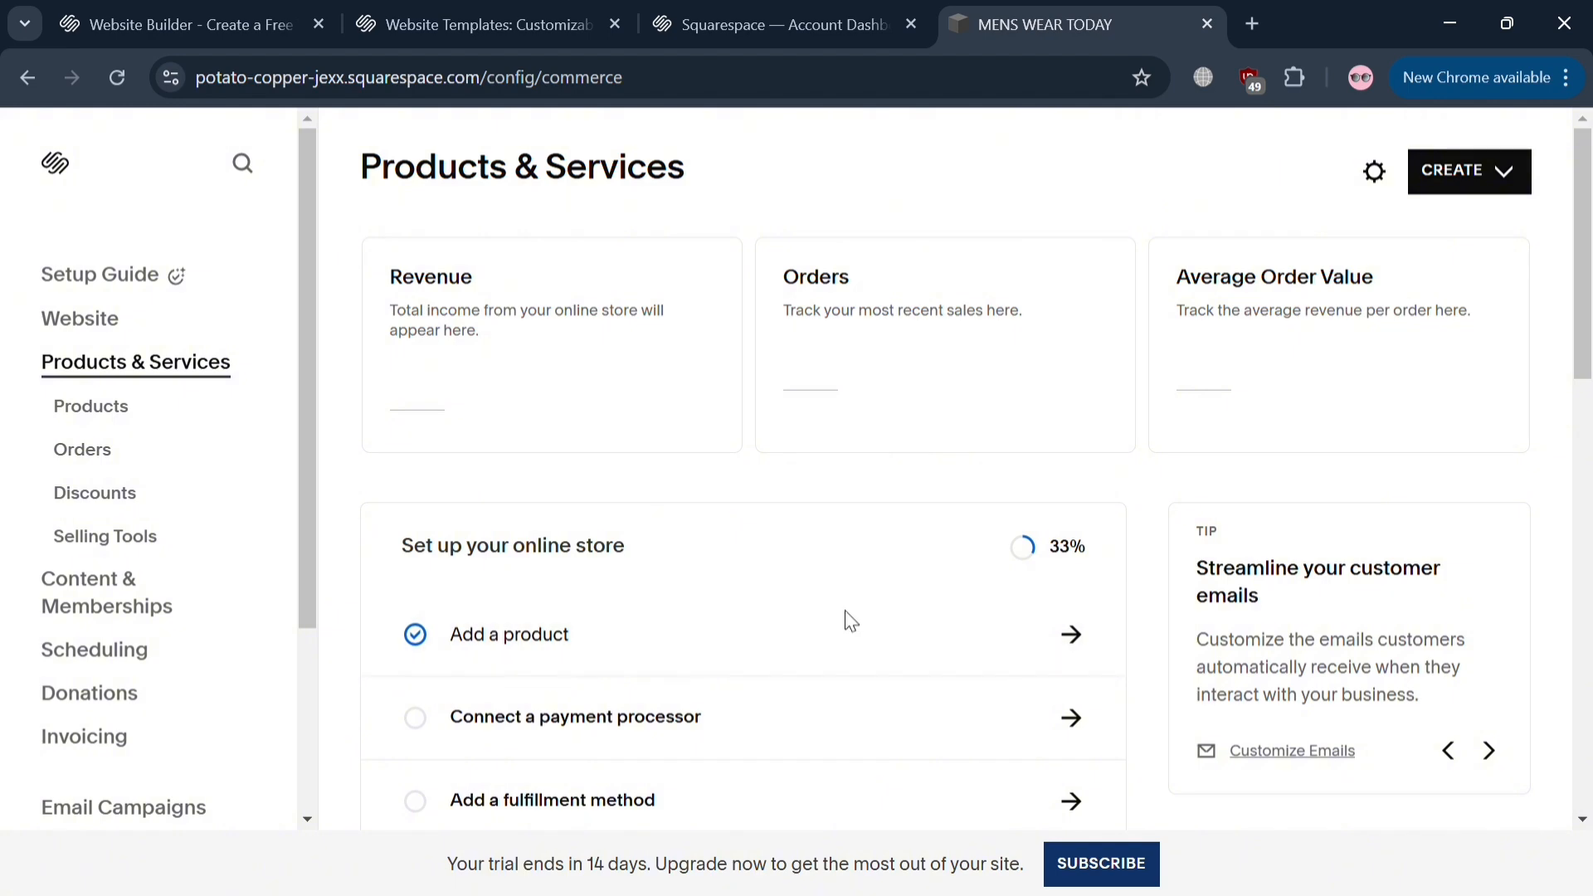
scroll(644, 817, down, 5)
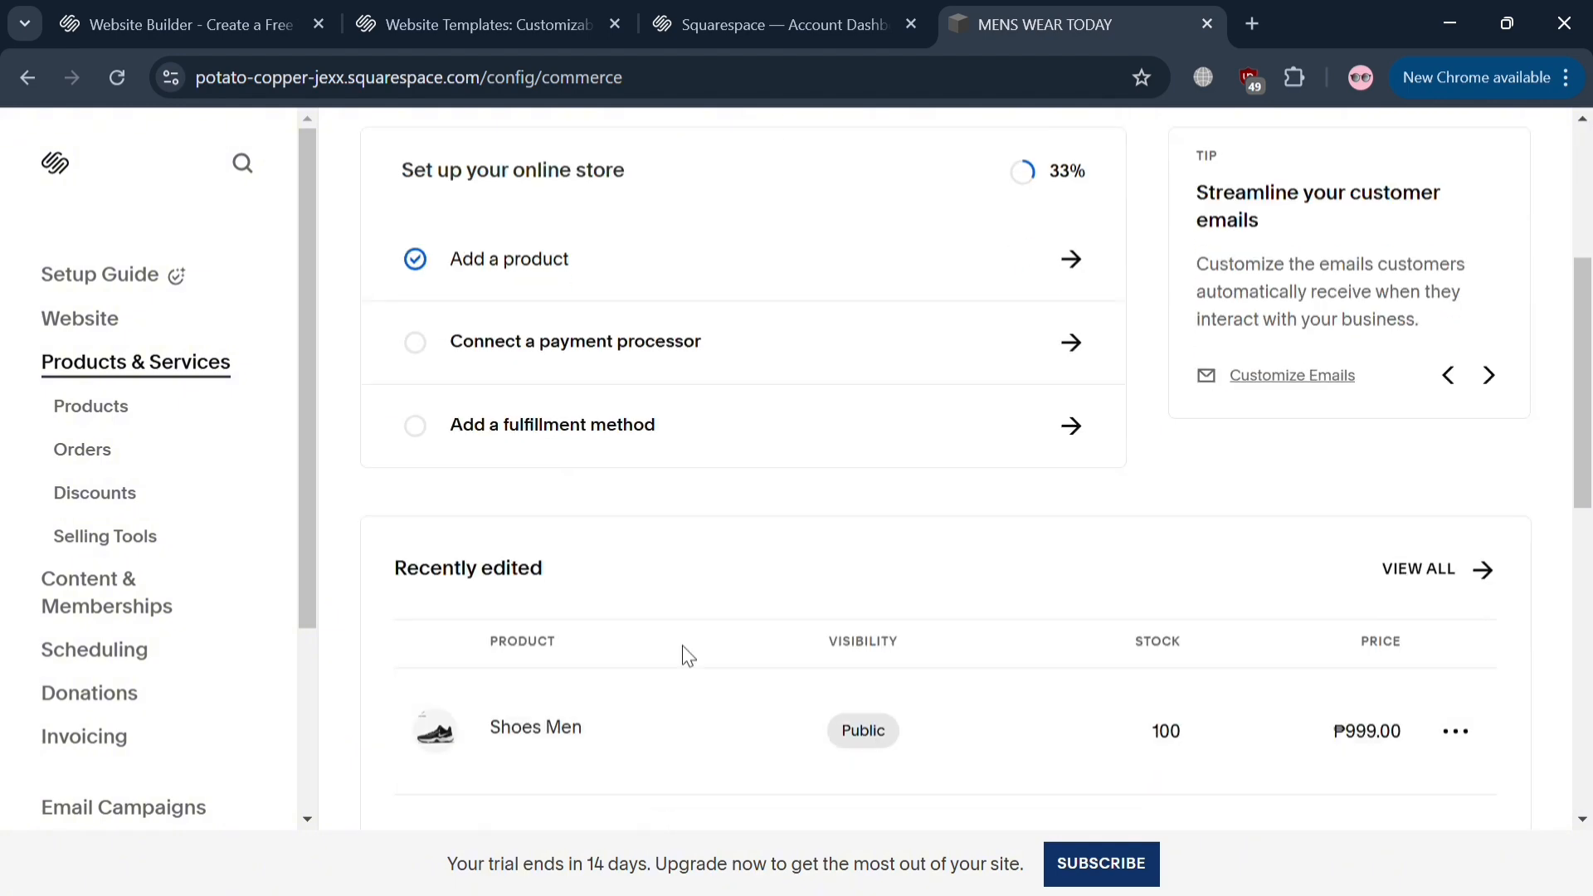
click(1072, 343)
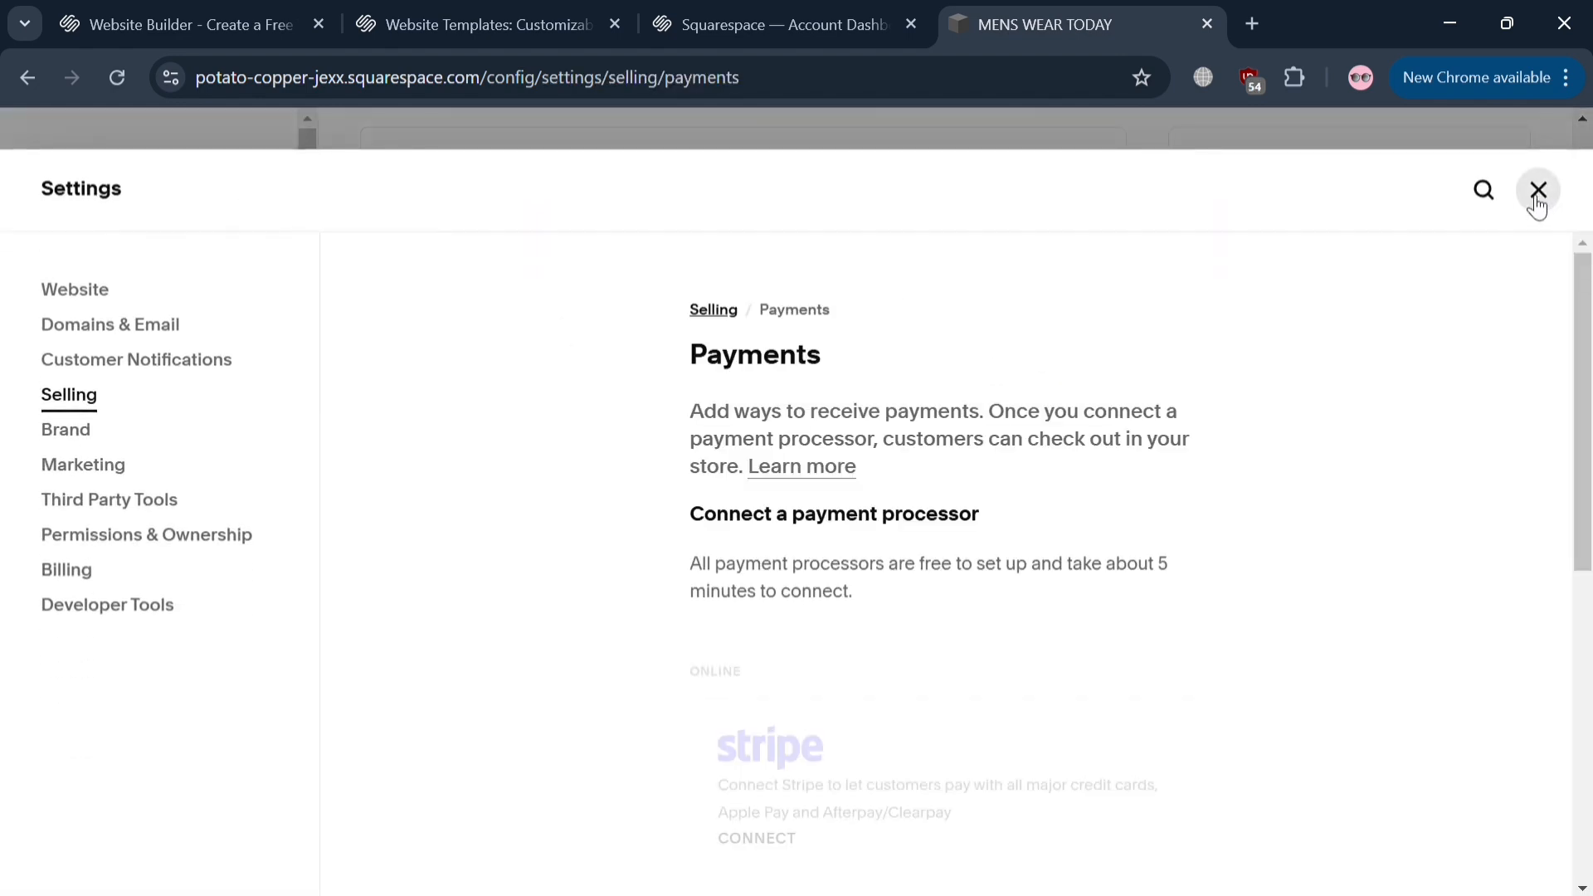
scroll(963, 582, down, 5)
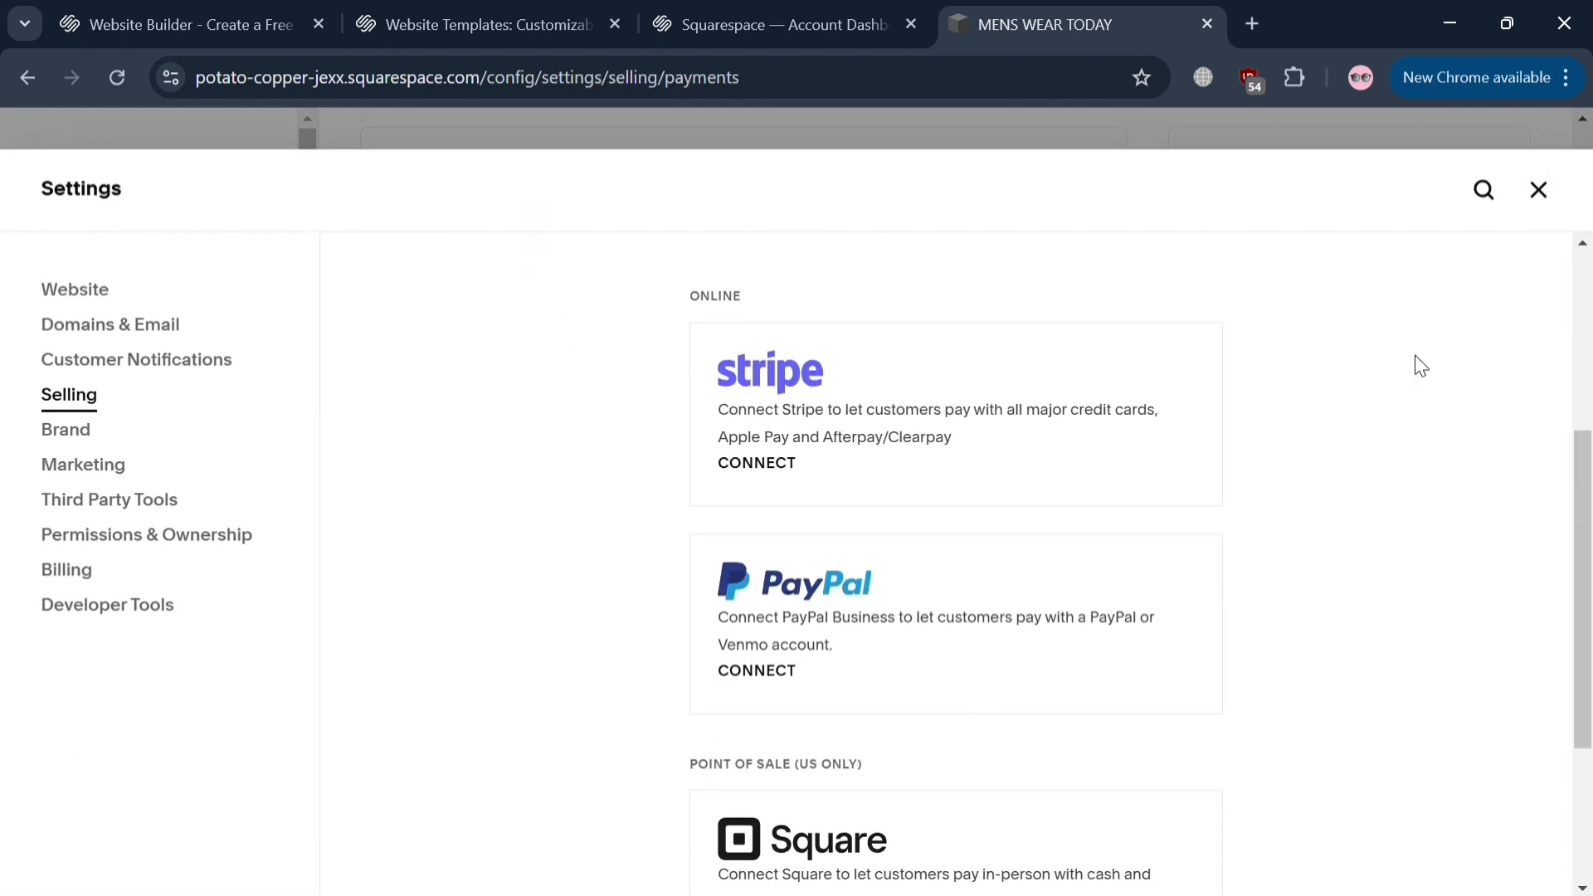
click(1541, 191)
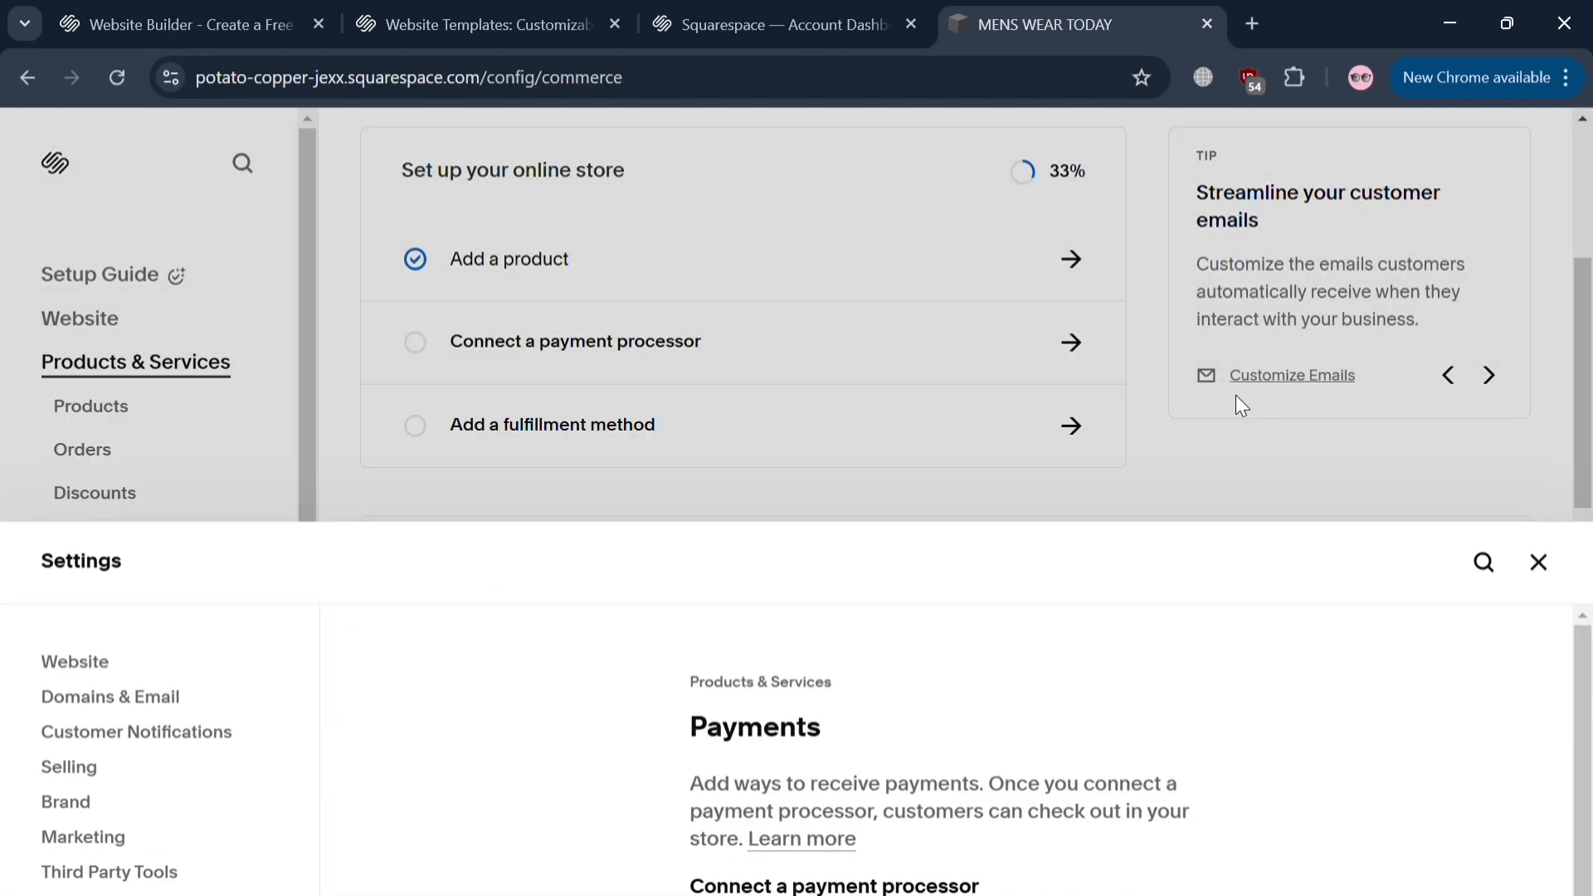
scroll(715, 595, down, 6)
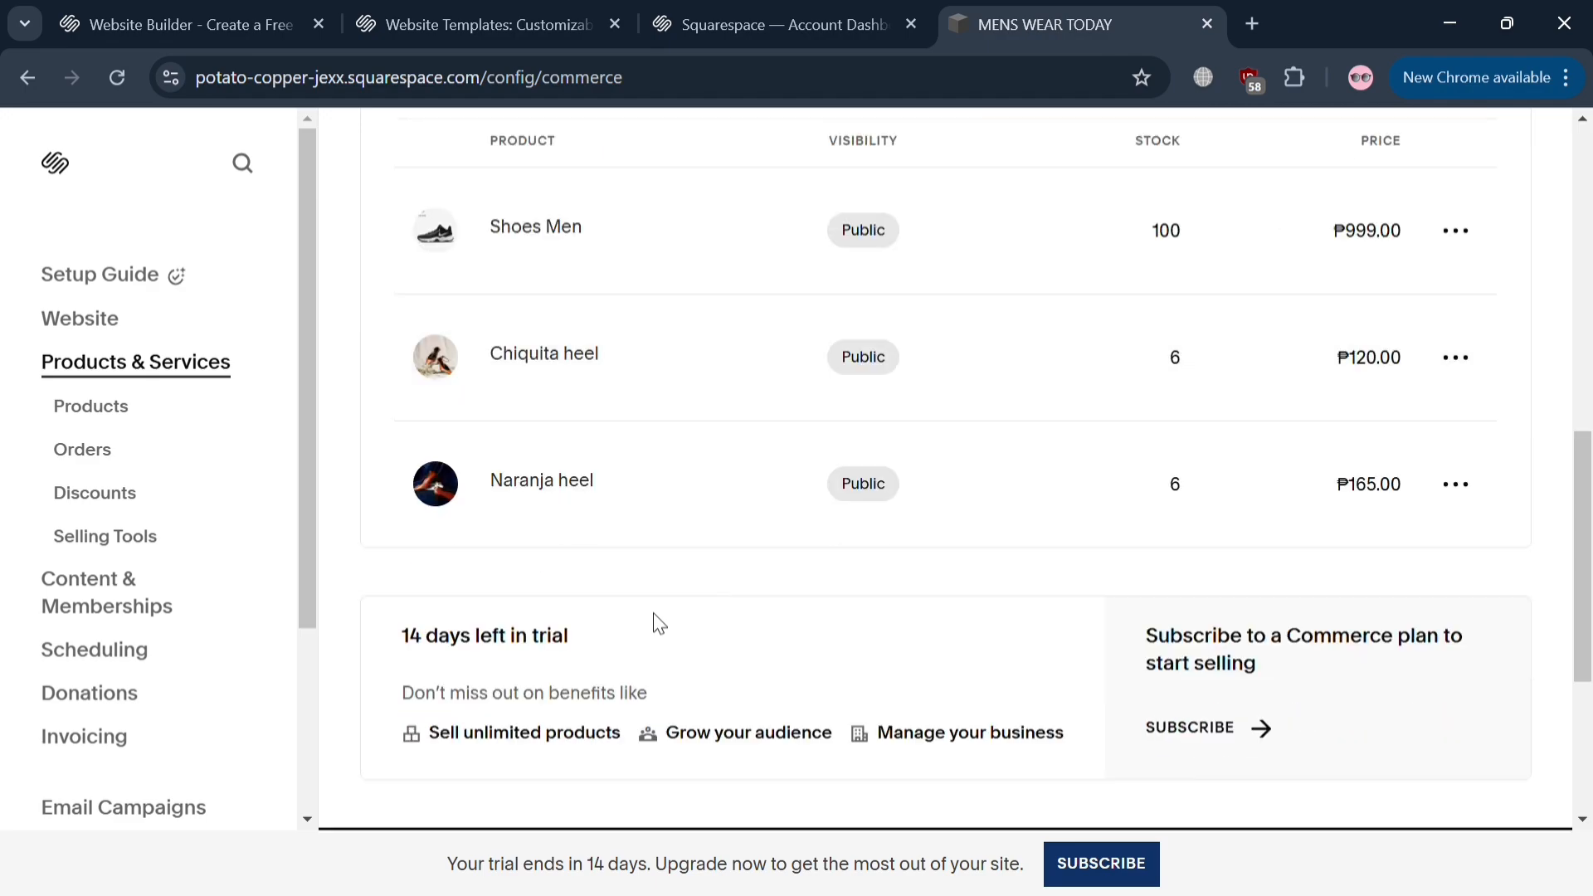
scroll(654, 622, up, 5)
scroll(705, 609, up, 5)
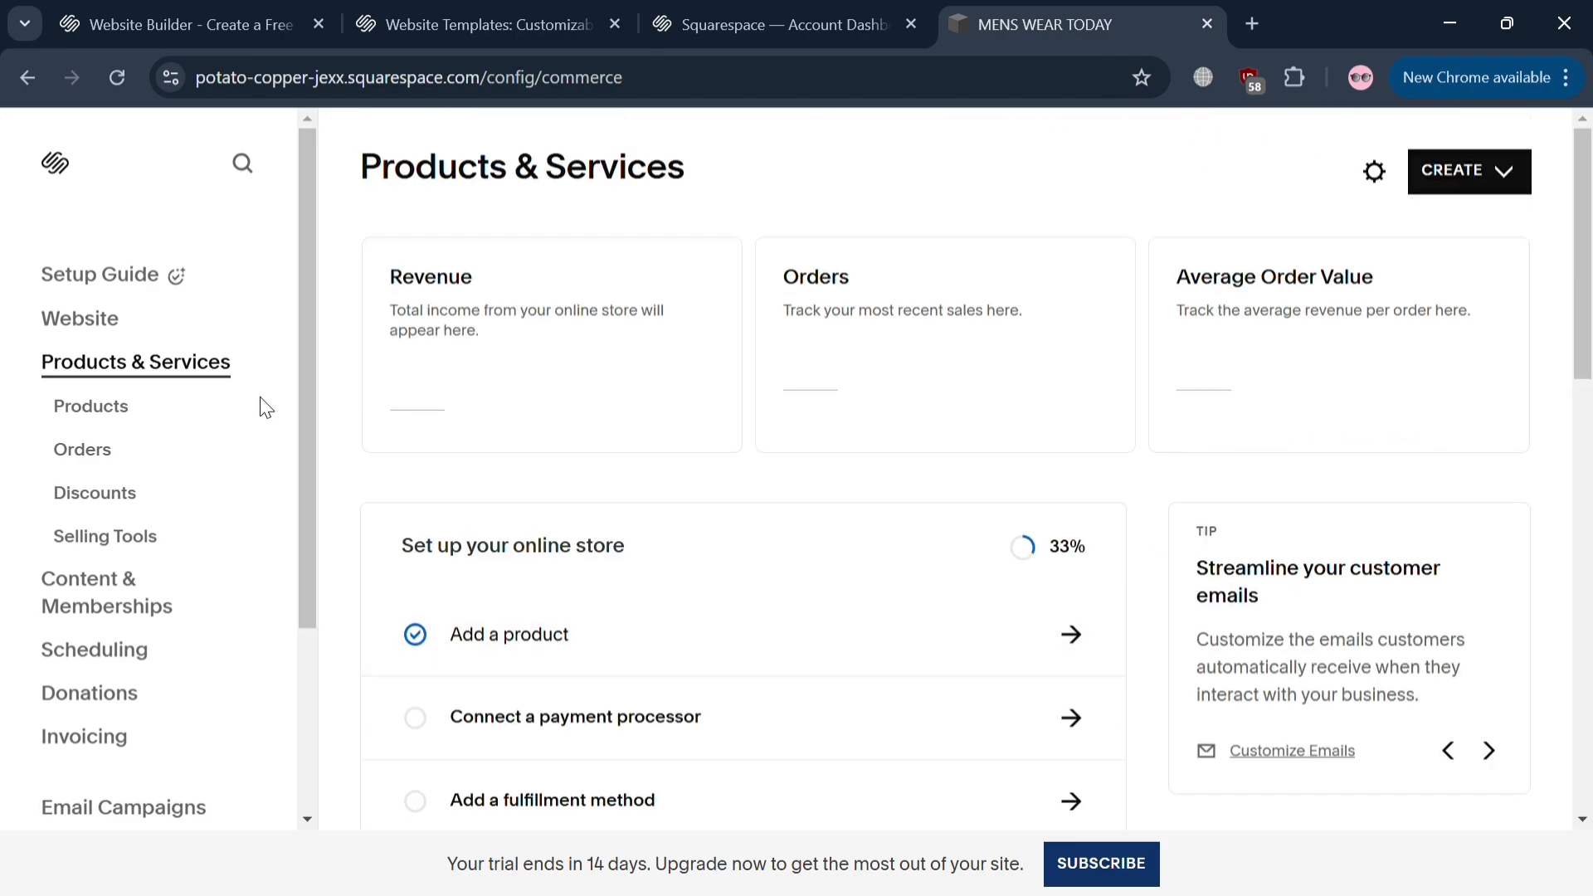
Check which products are featured on the website's home page
click(113, 321)
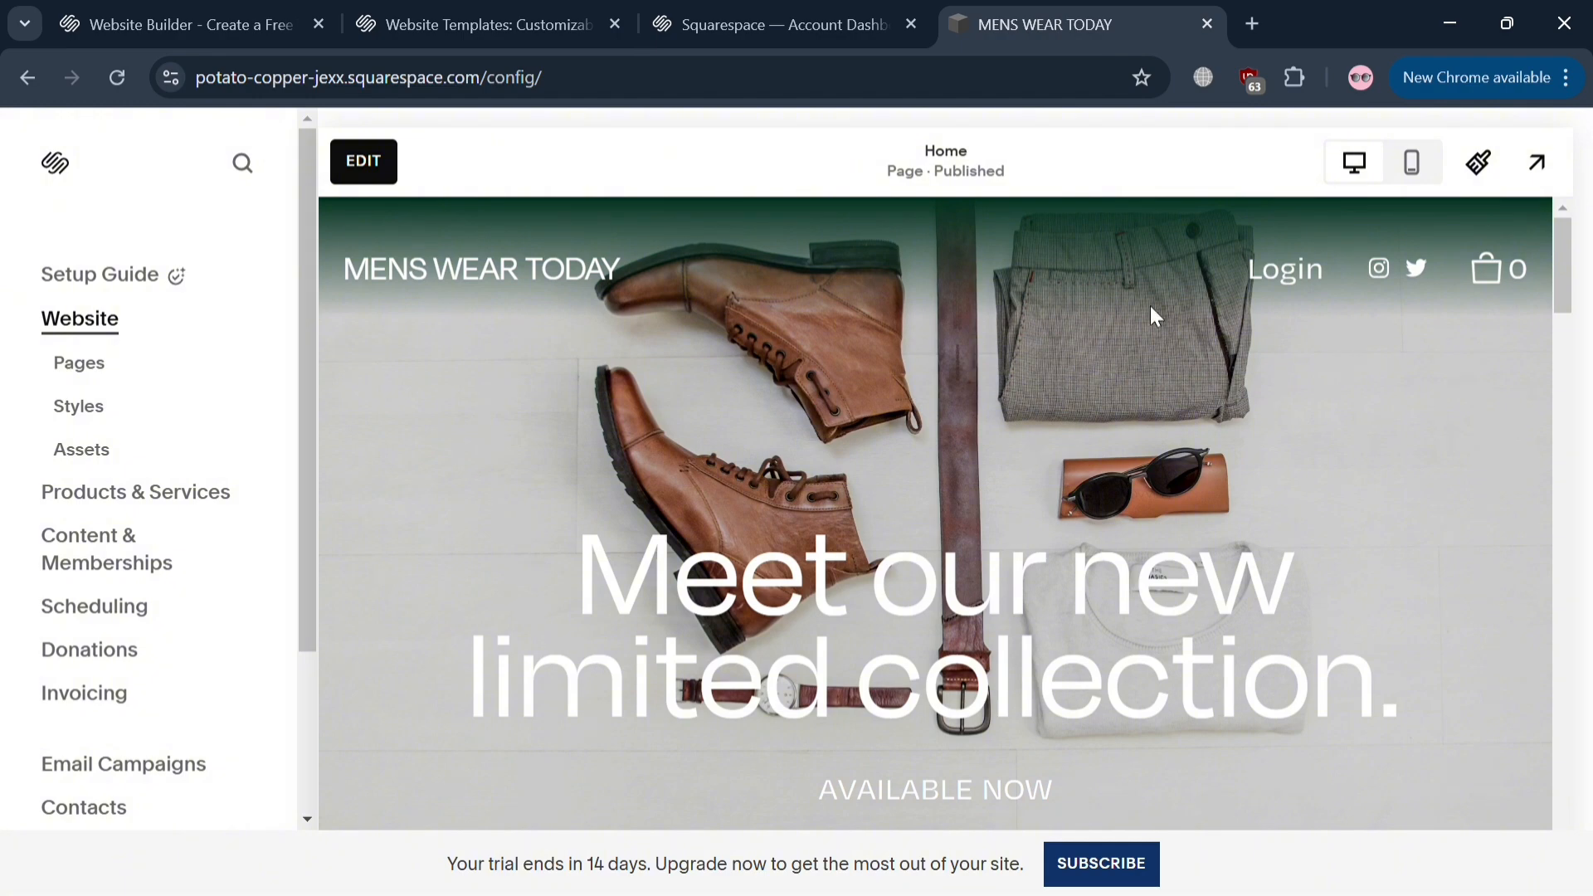
scroll(830, 654, down, 2)
scroll(830, 656, down, 5)
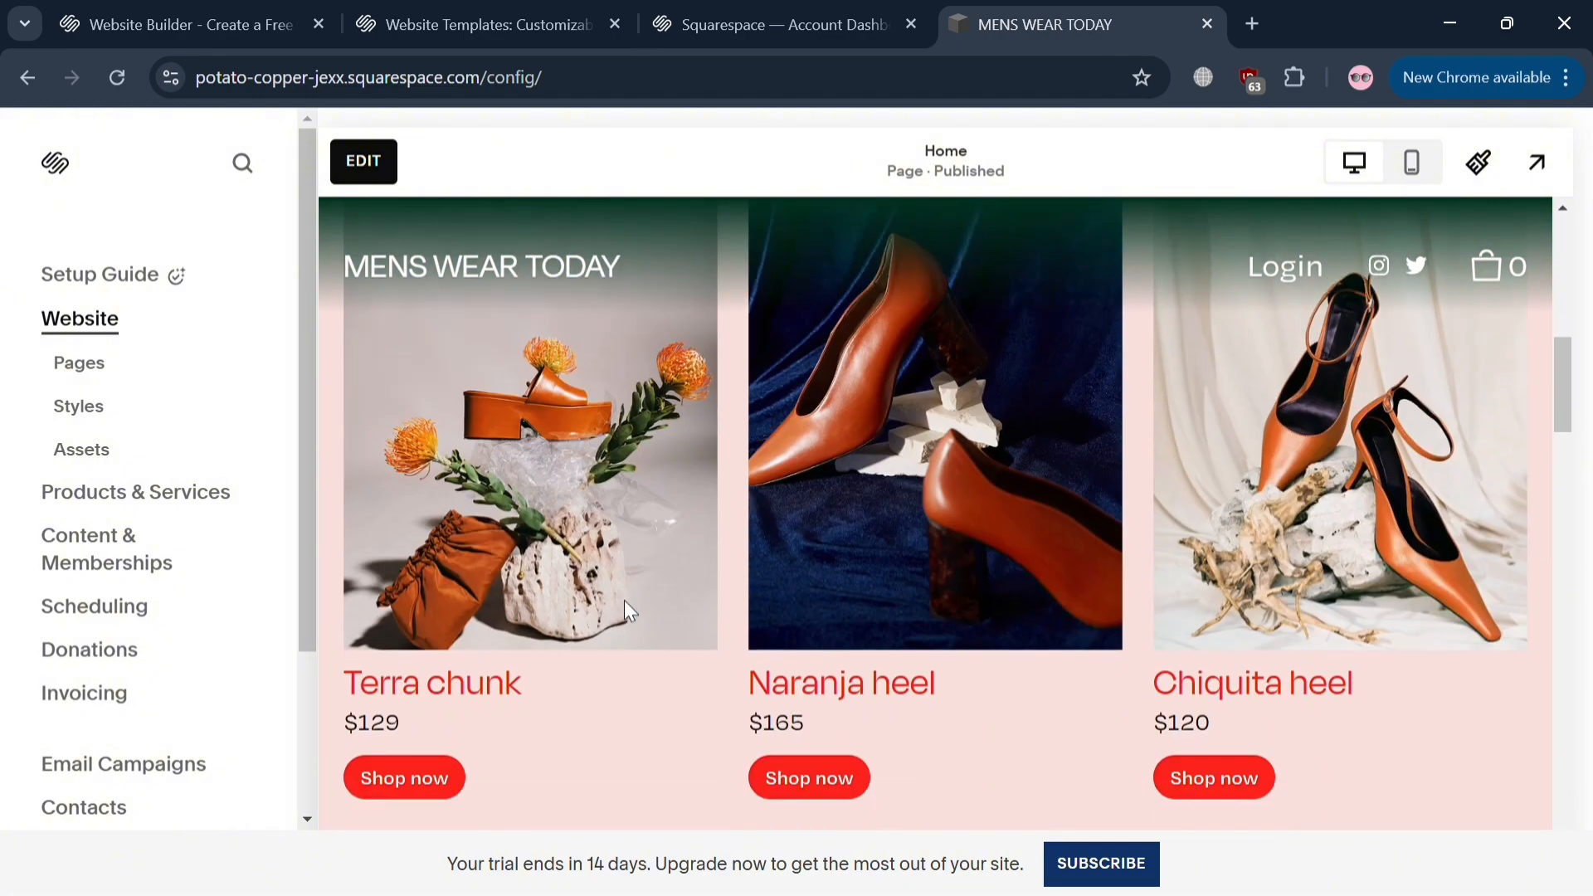
scroll(135, 751, down, 3)
scroll(133, 714, up, 3)
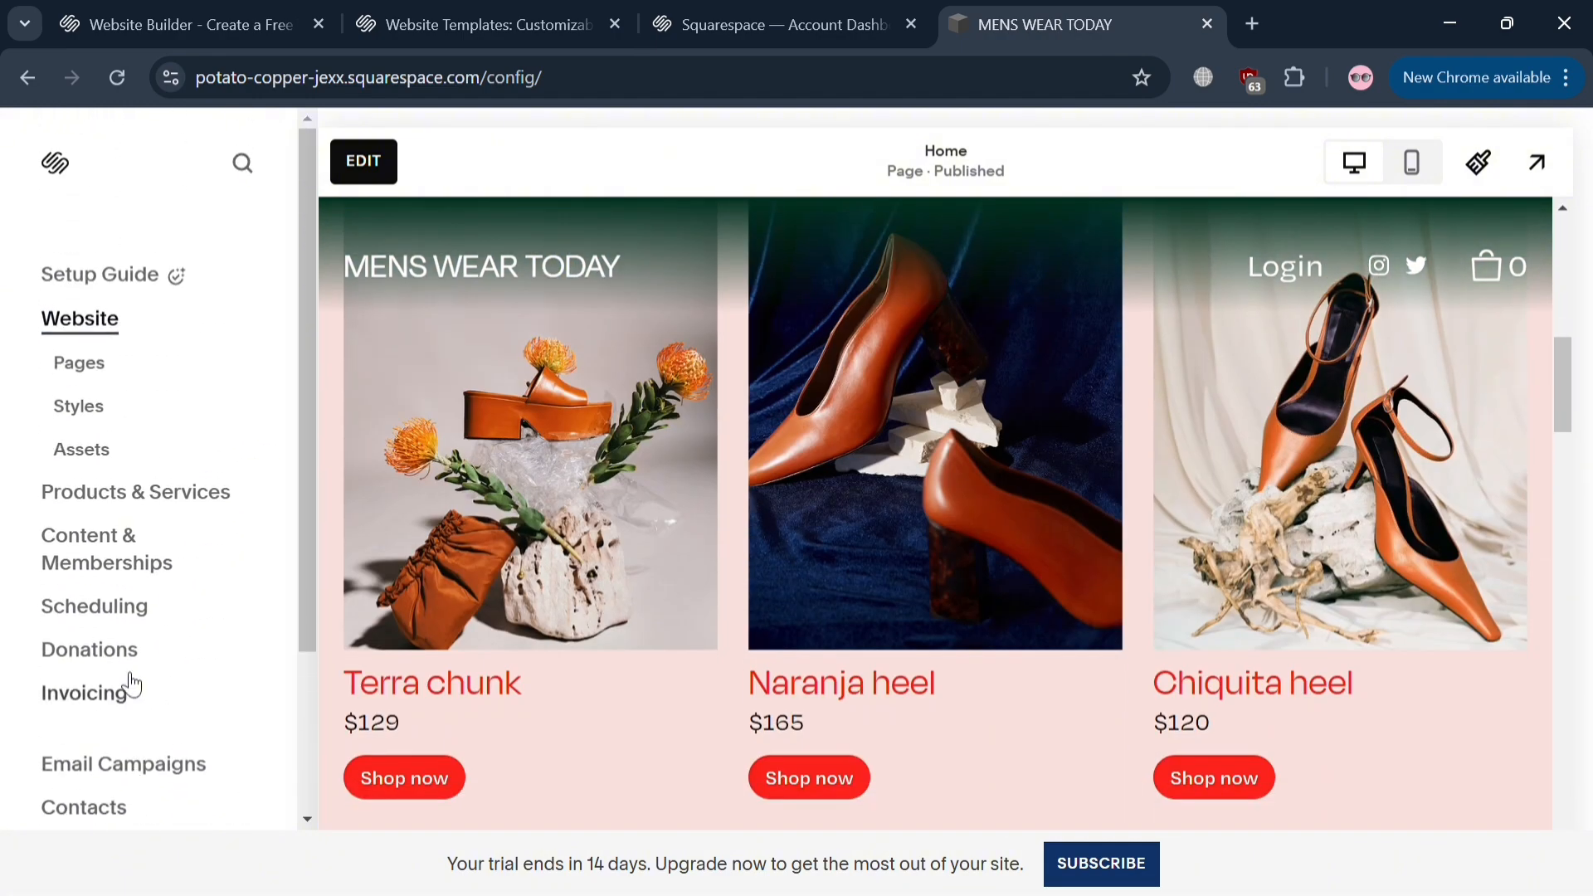
Delete the Chiquita heel product from the store's recently edited products
click(121, 508)
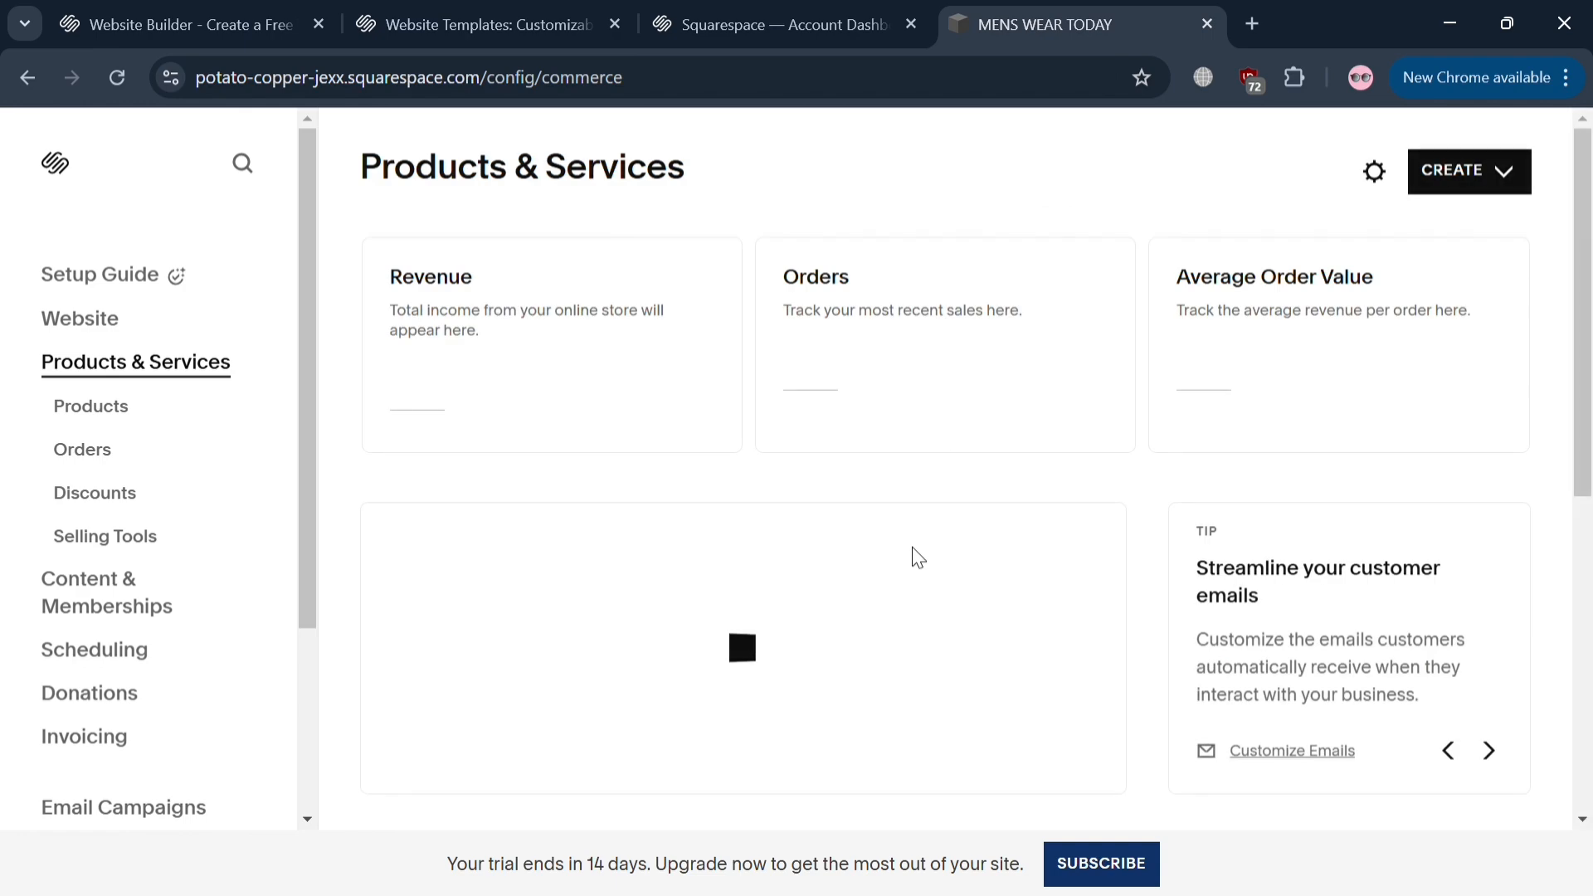
scroll(930, 581, down, 3)
scroll(996, 602, down, 3)
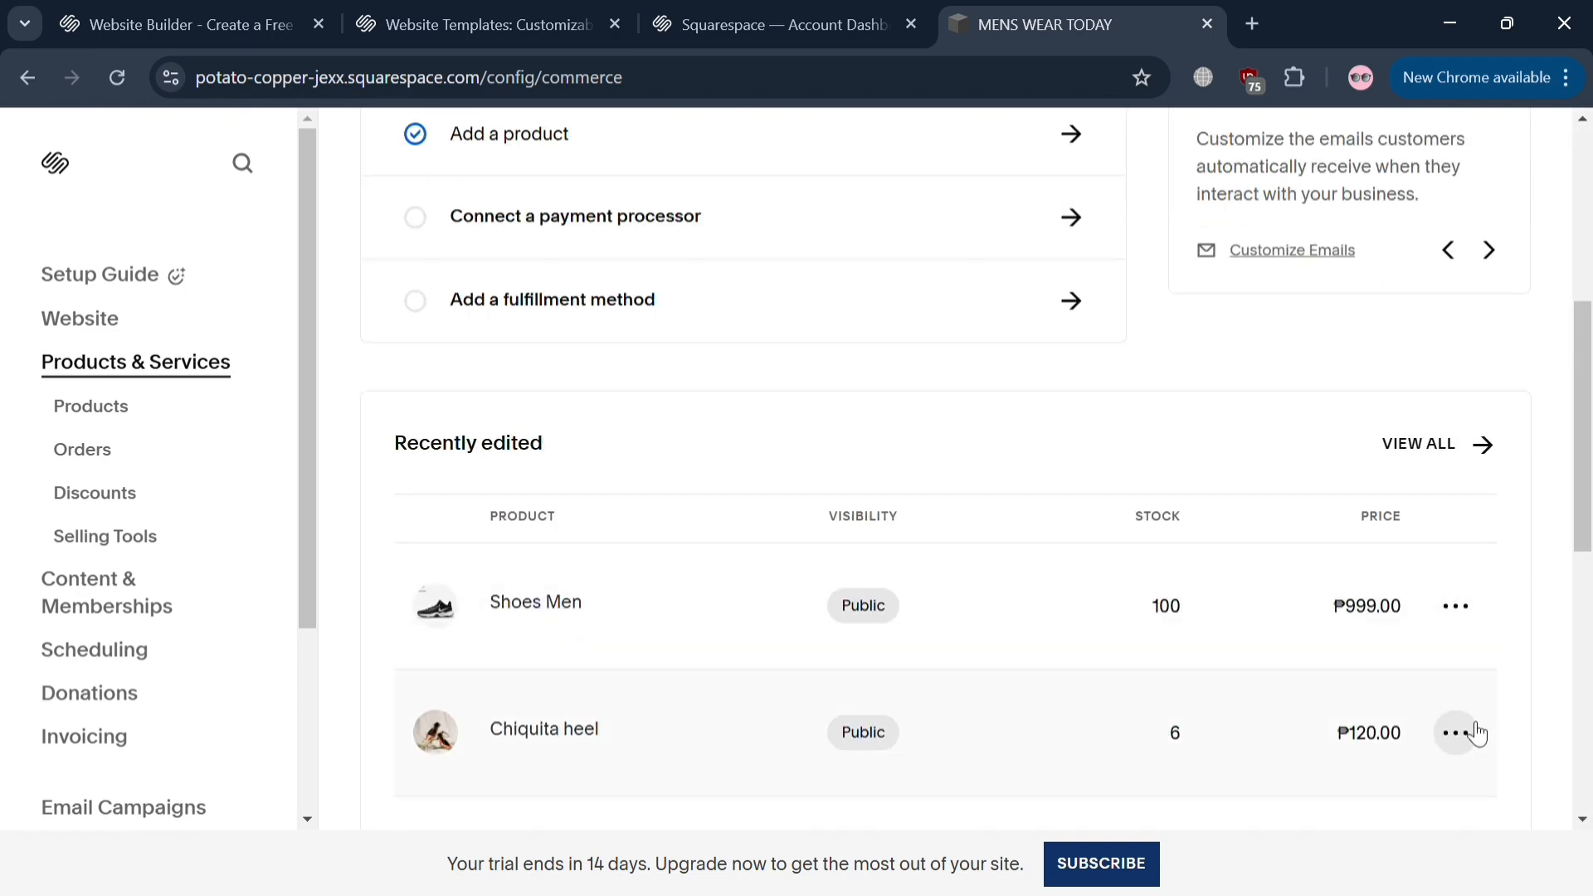
click(1476, 733)
click(1456, 676)
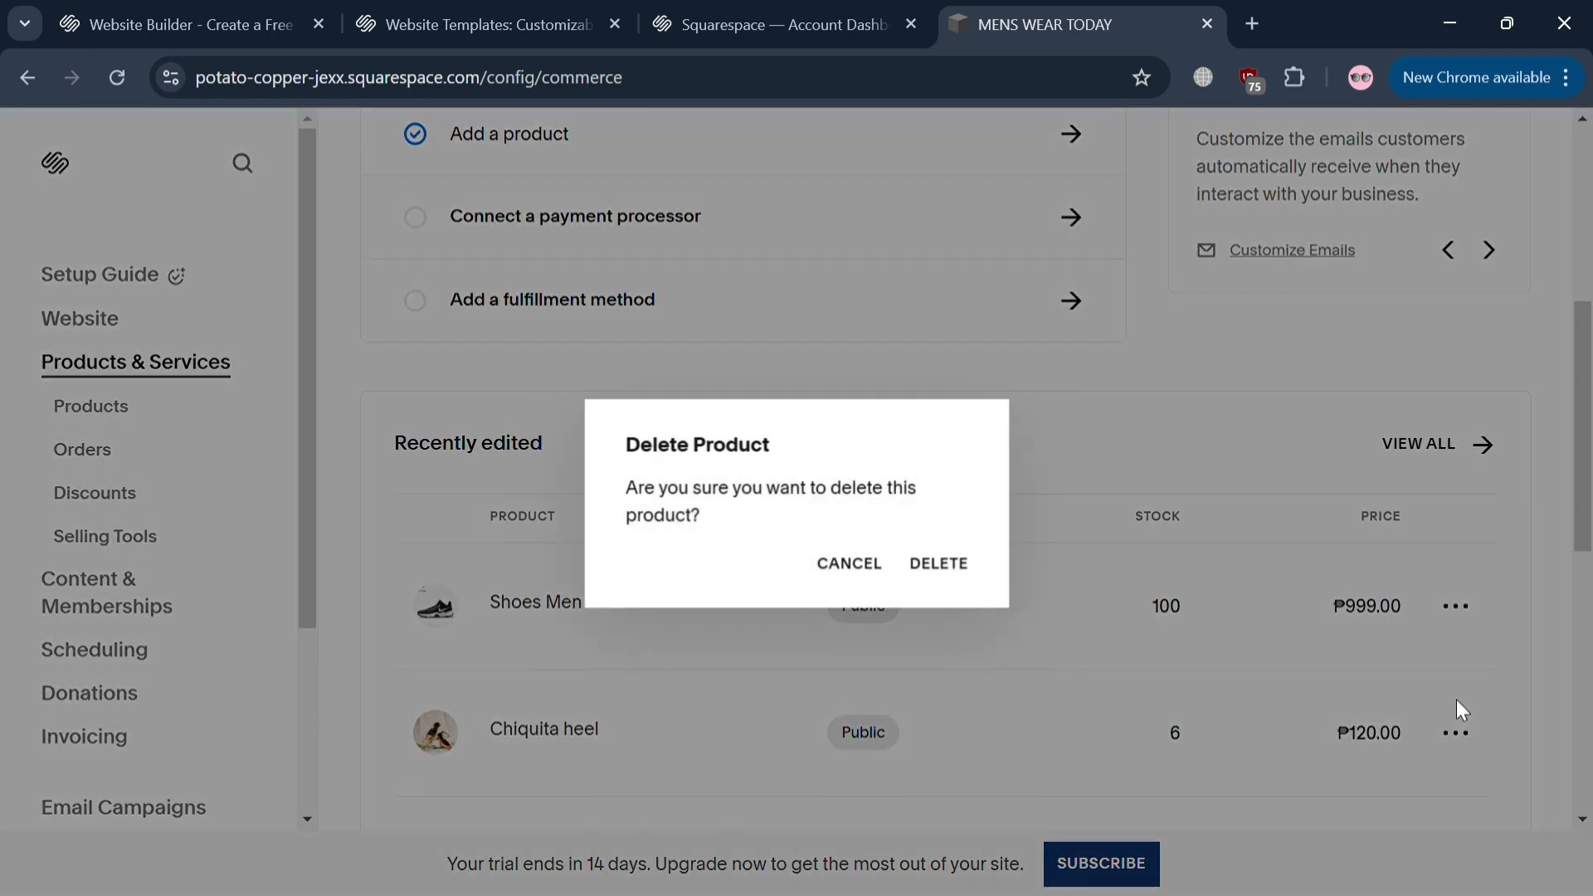
click(956, 588)
Delete the Terra chunk product from the recently edited products
scroll(1324, 675, down, 6)
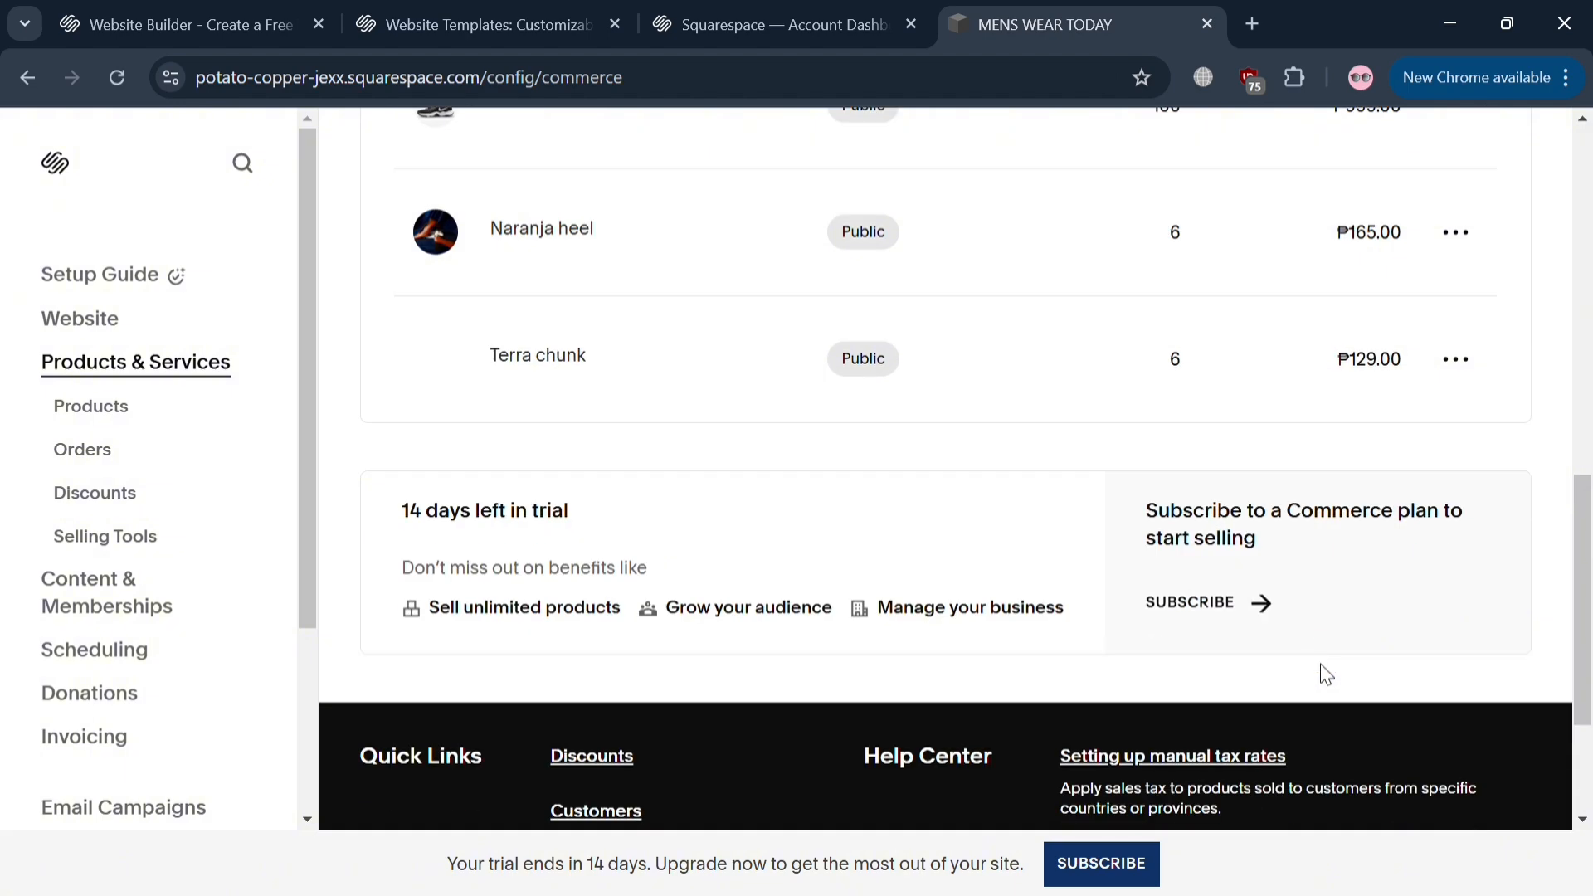
click(1454, 360)
click(1474, 301)
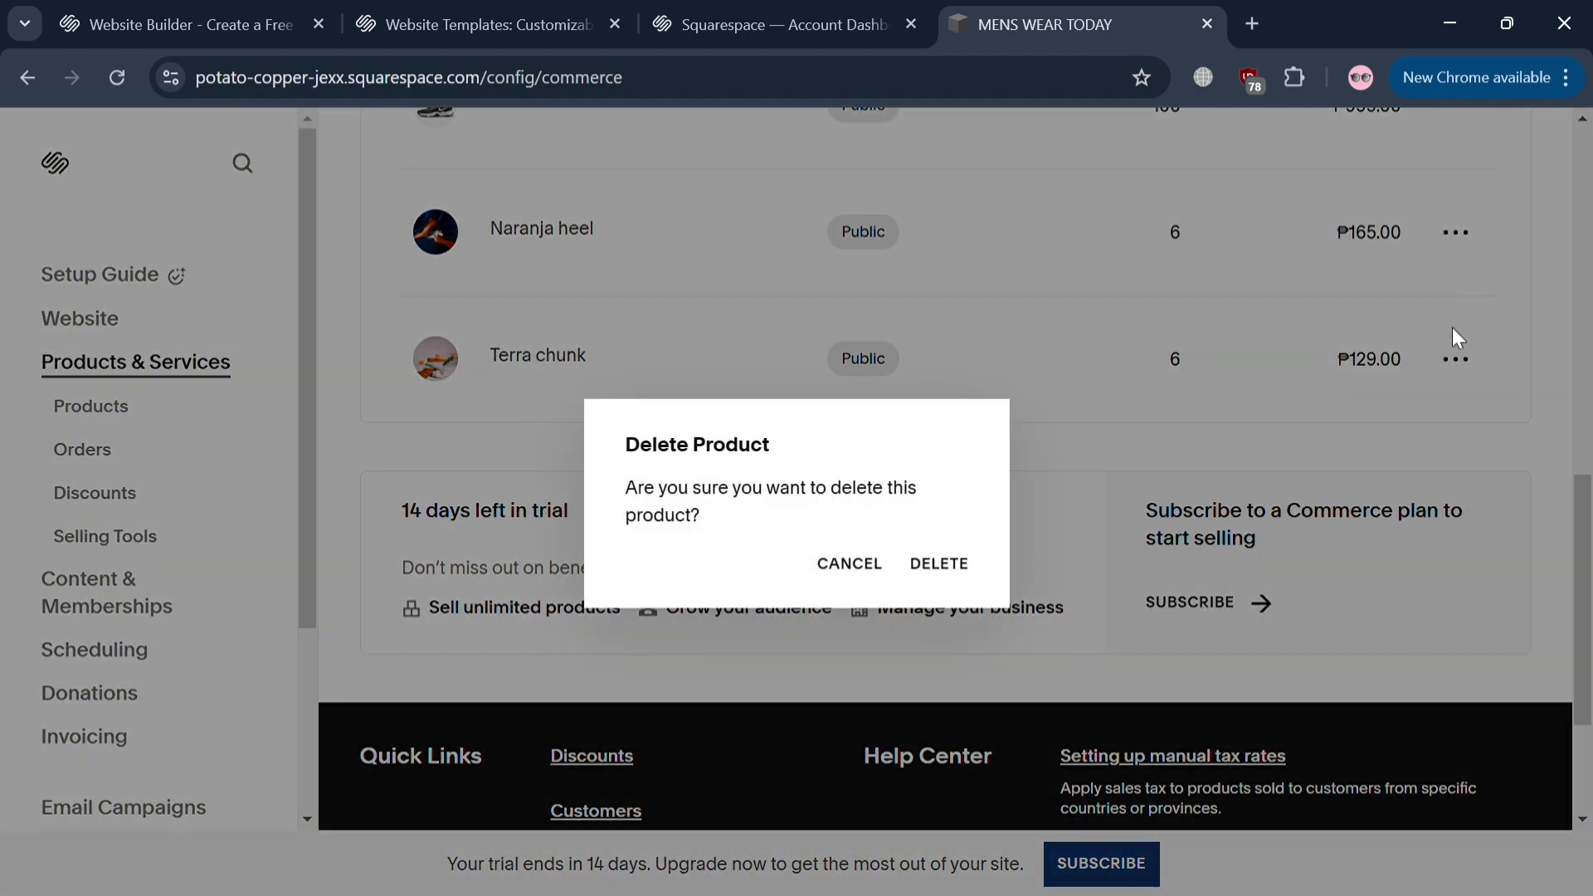
click(954, 573)
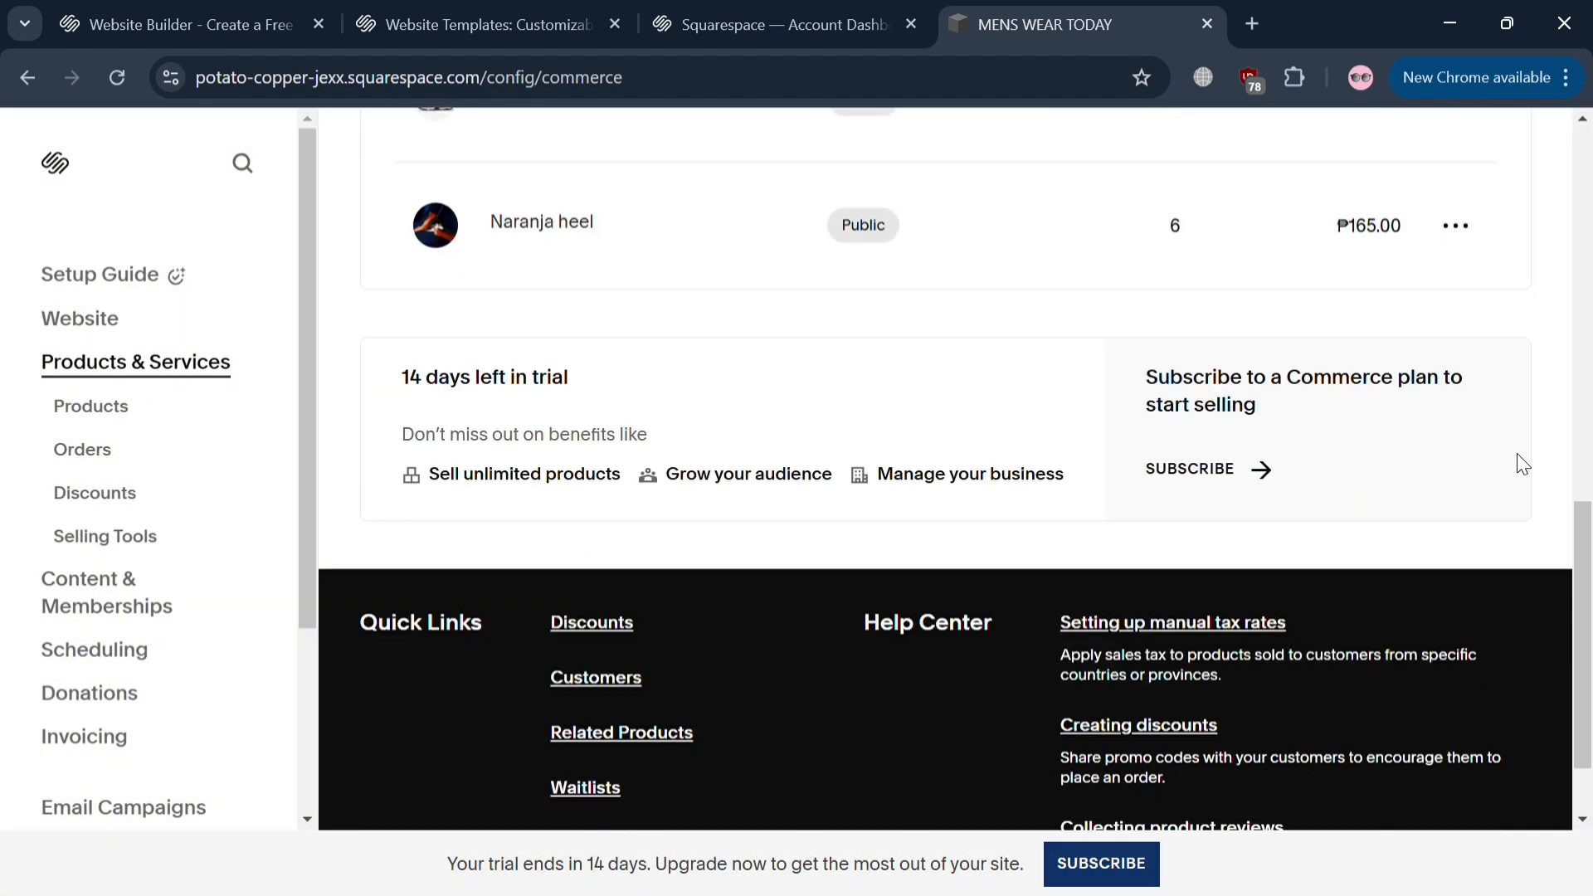
Delete the Naranja heel product from the recently edited products
scroll(1506, 424, up, 4)
click(1457, 617)
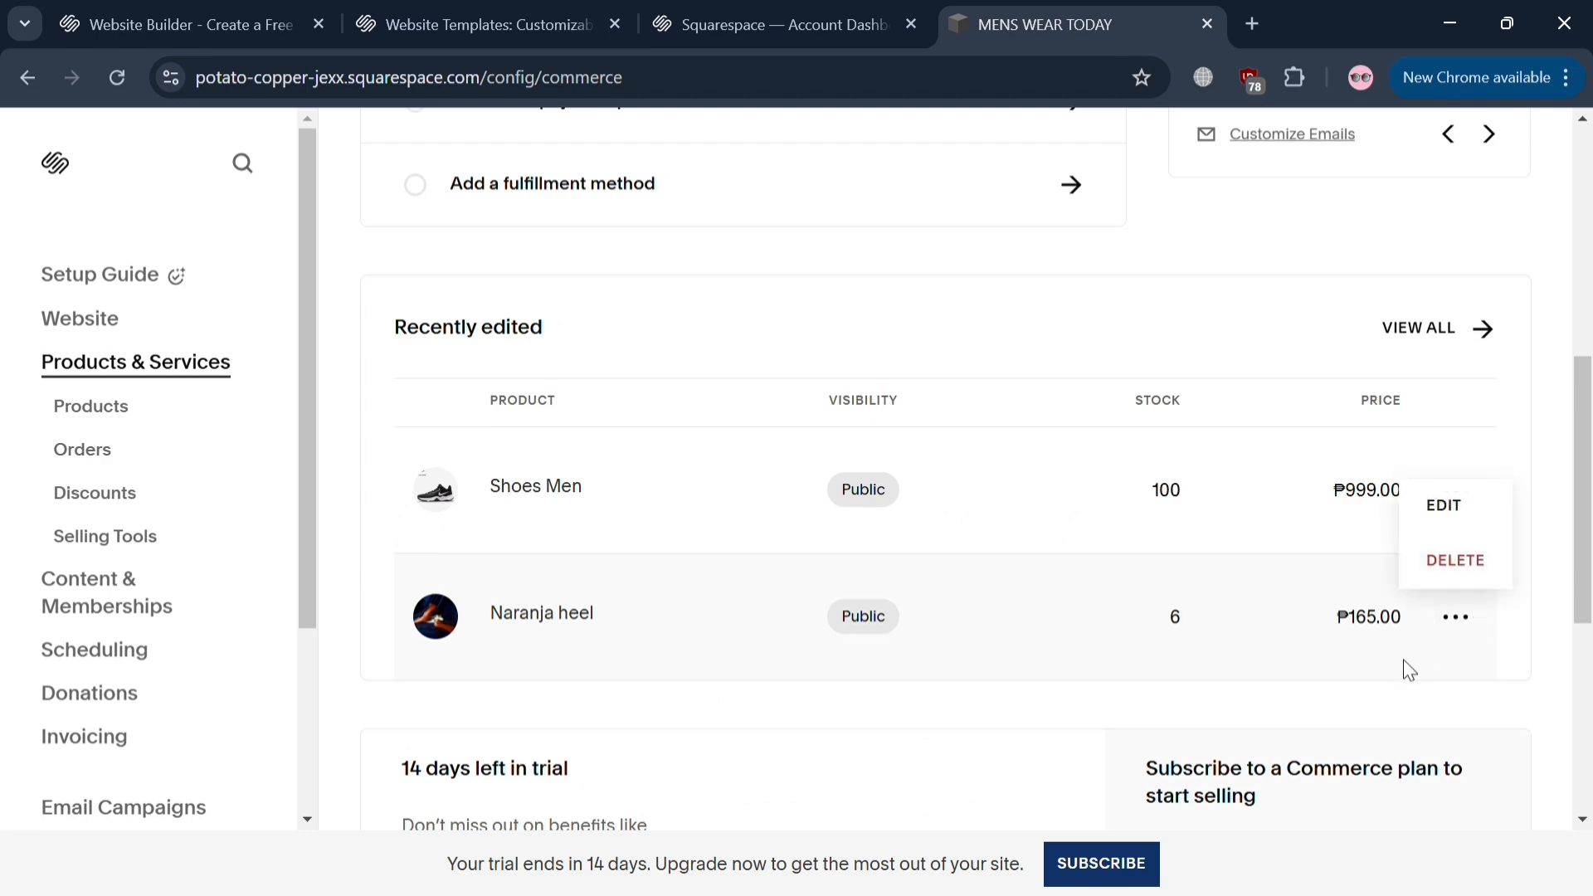
click(1448, 565)
click(946, 562)
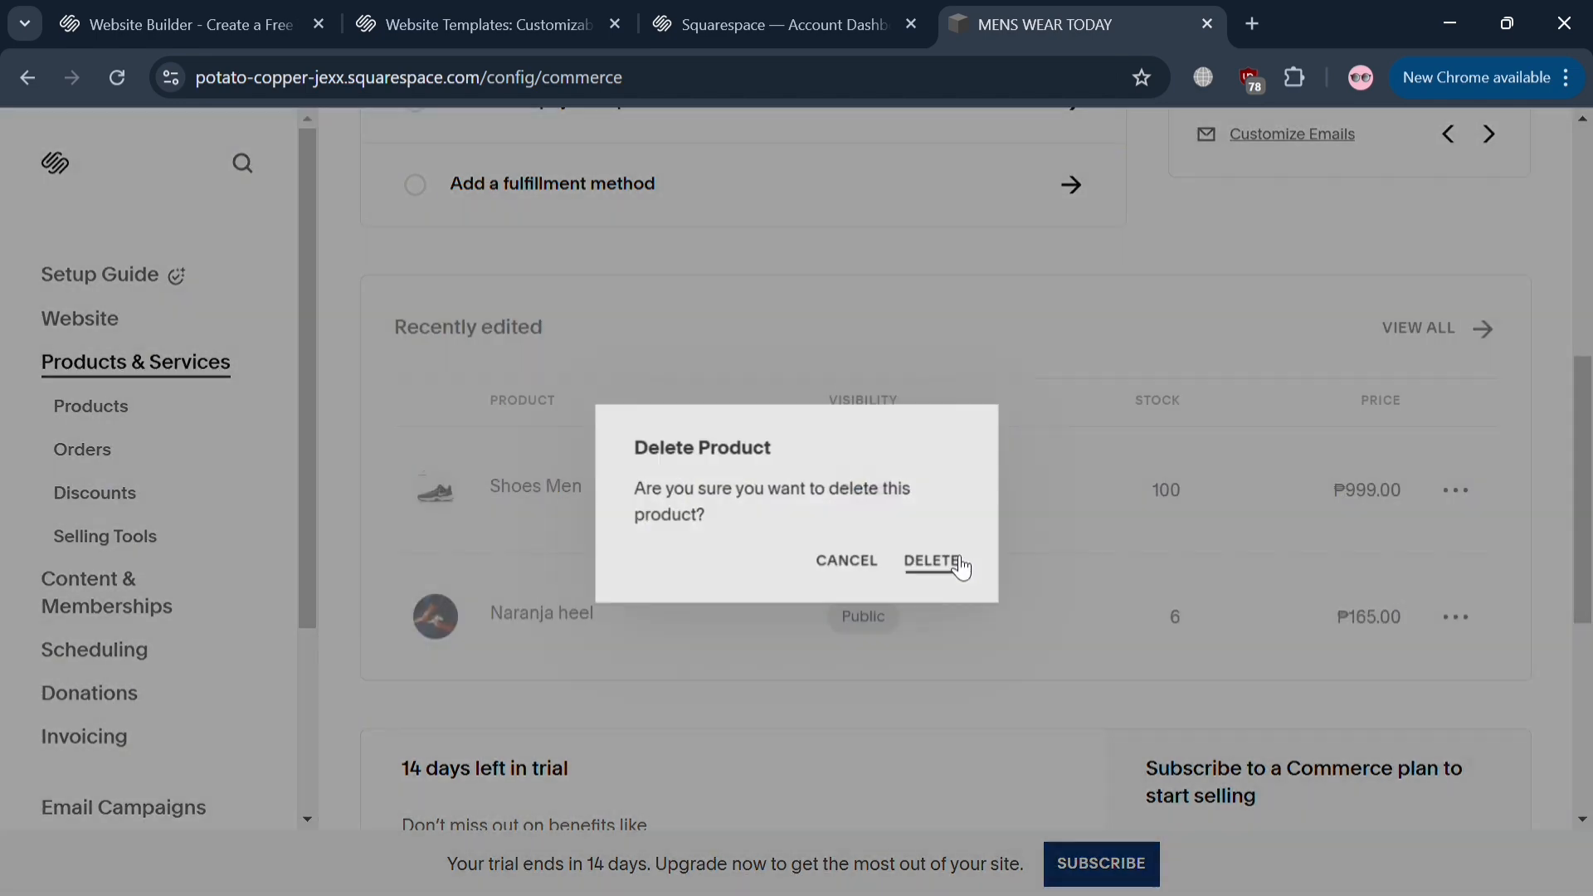
Return to the website, reload it, and check the home page's featured product section for the deleted products
scroll(498, 639, up, 6)
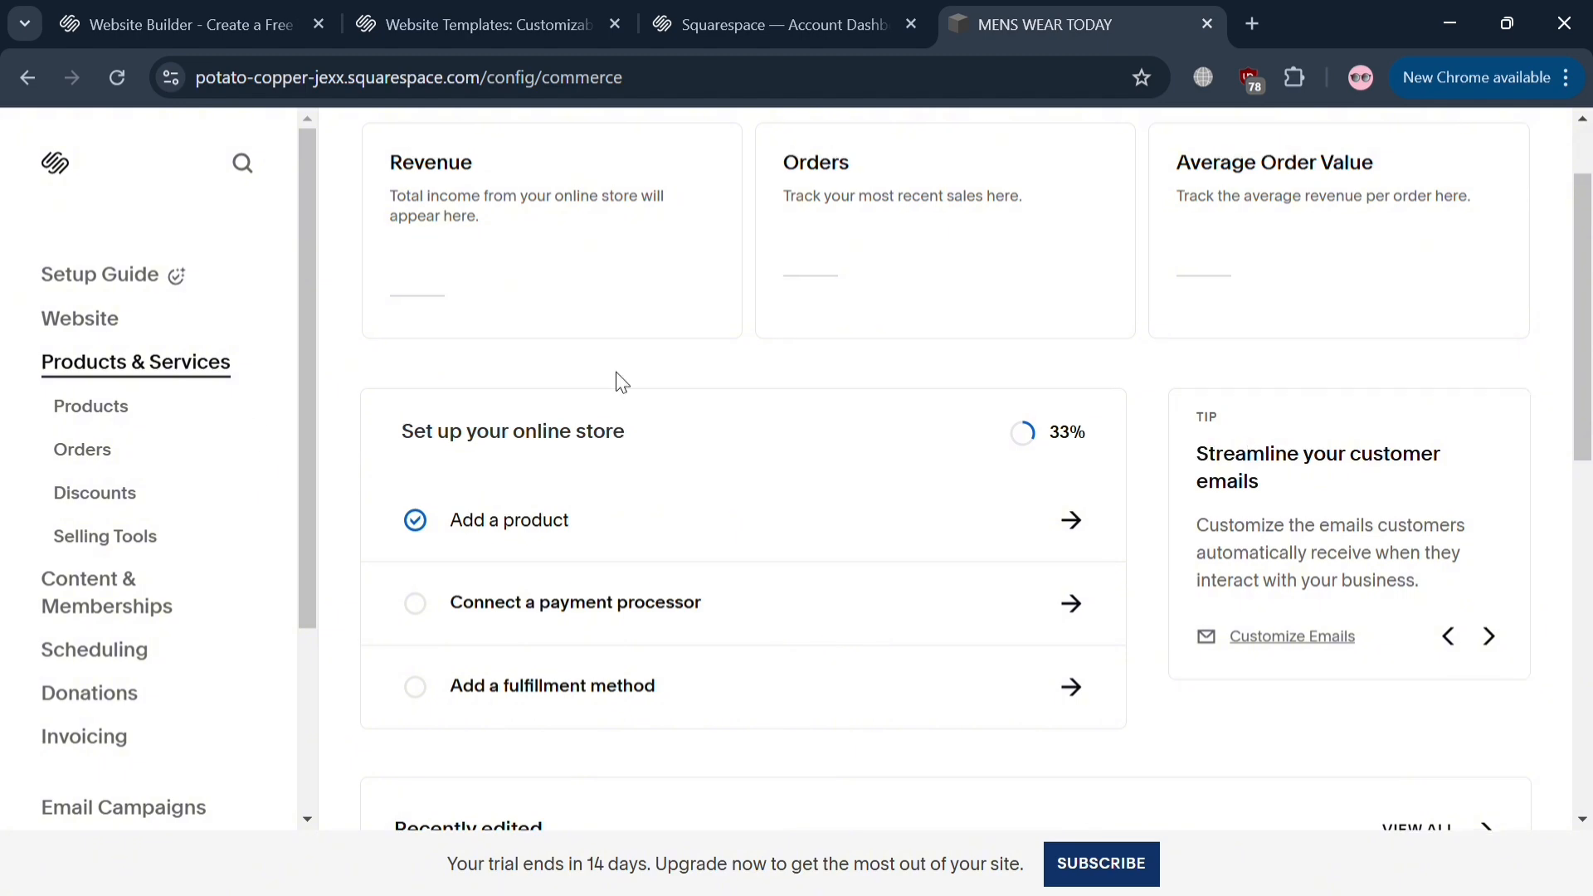
scroll(593, 353, up, 1)
scroll(1461, 190, up, 1)
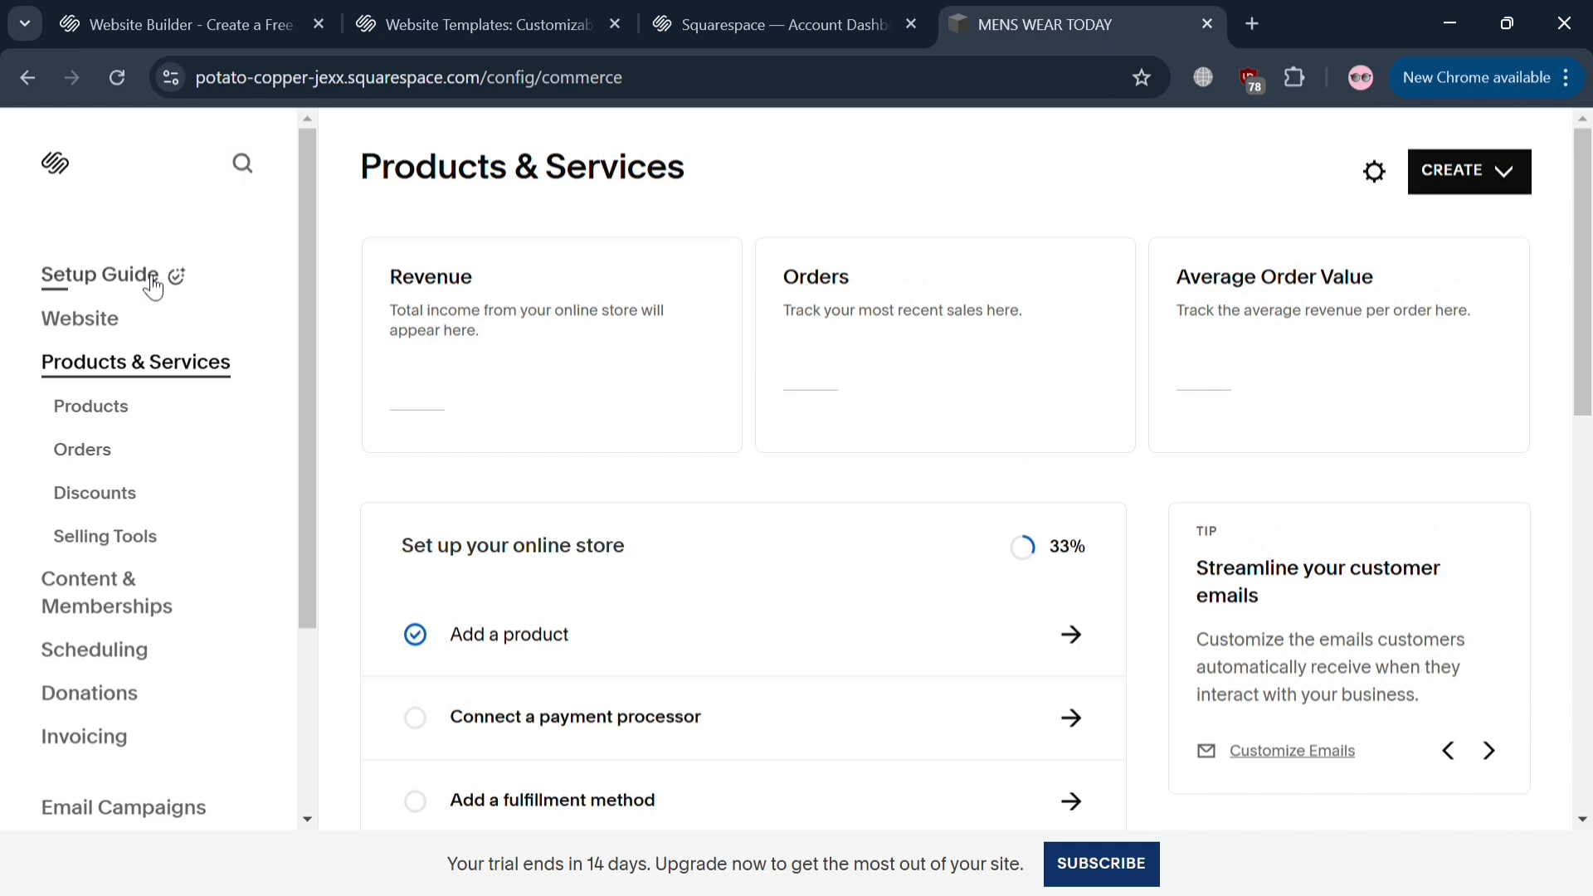
click(83, 324)
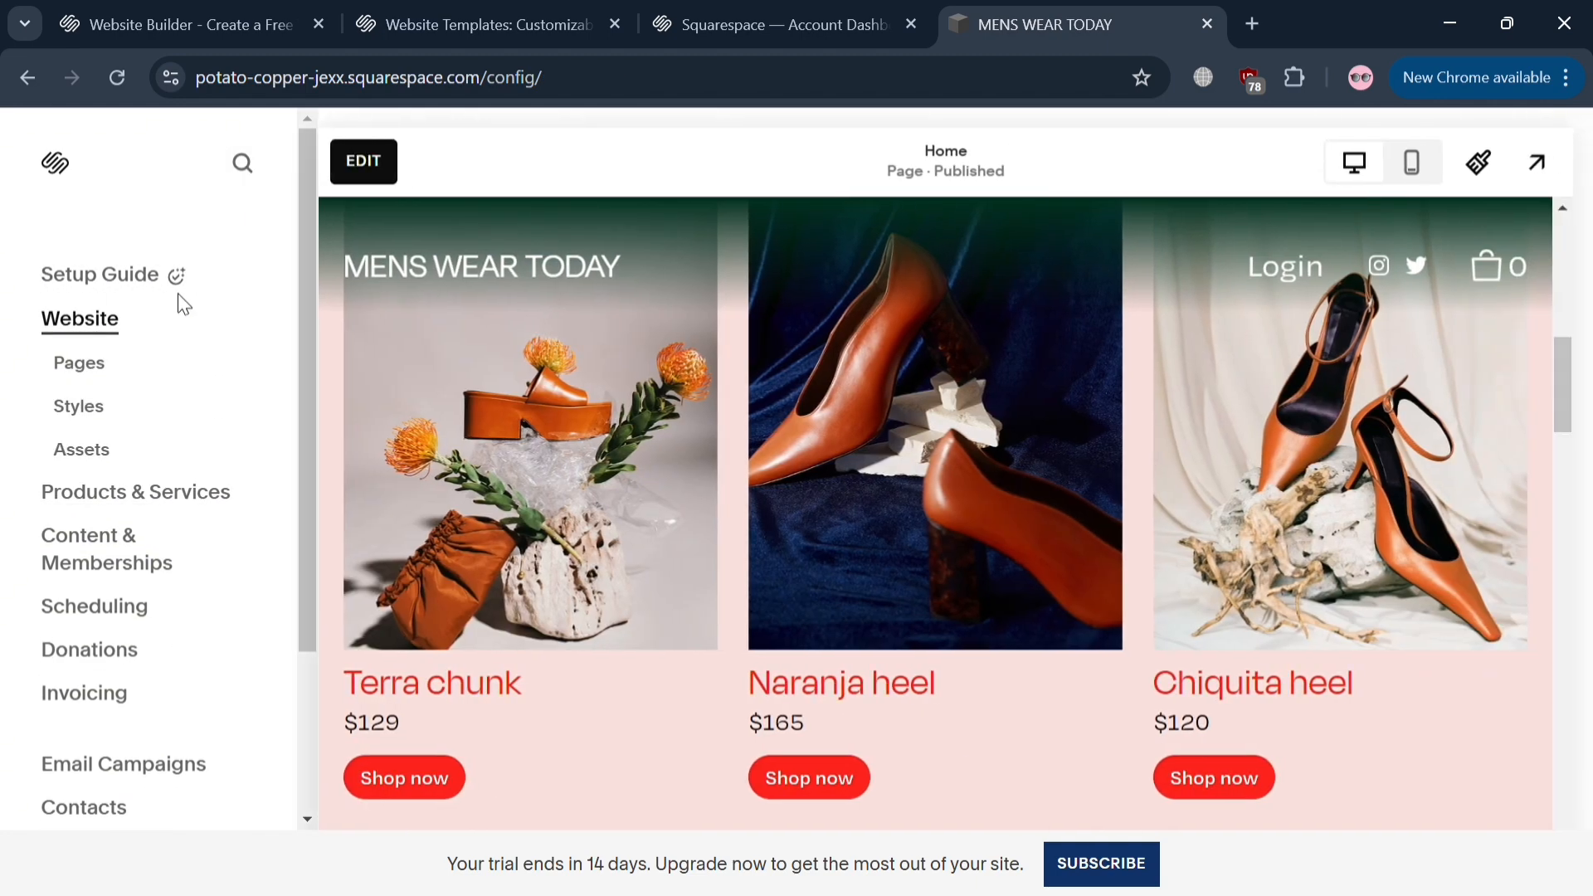
click(113, 83)
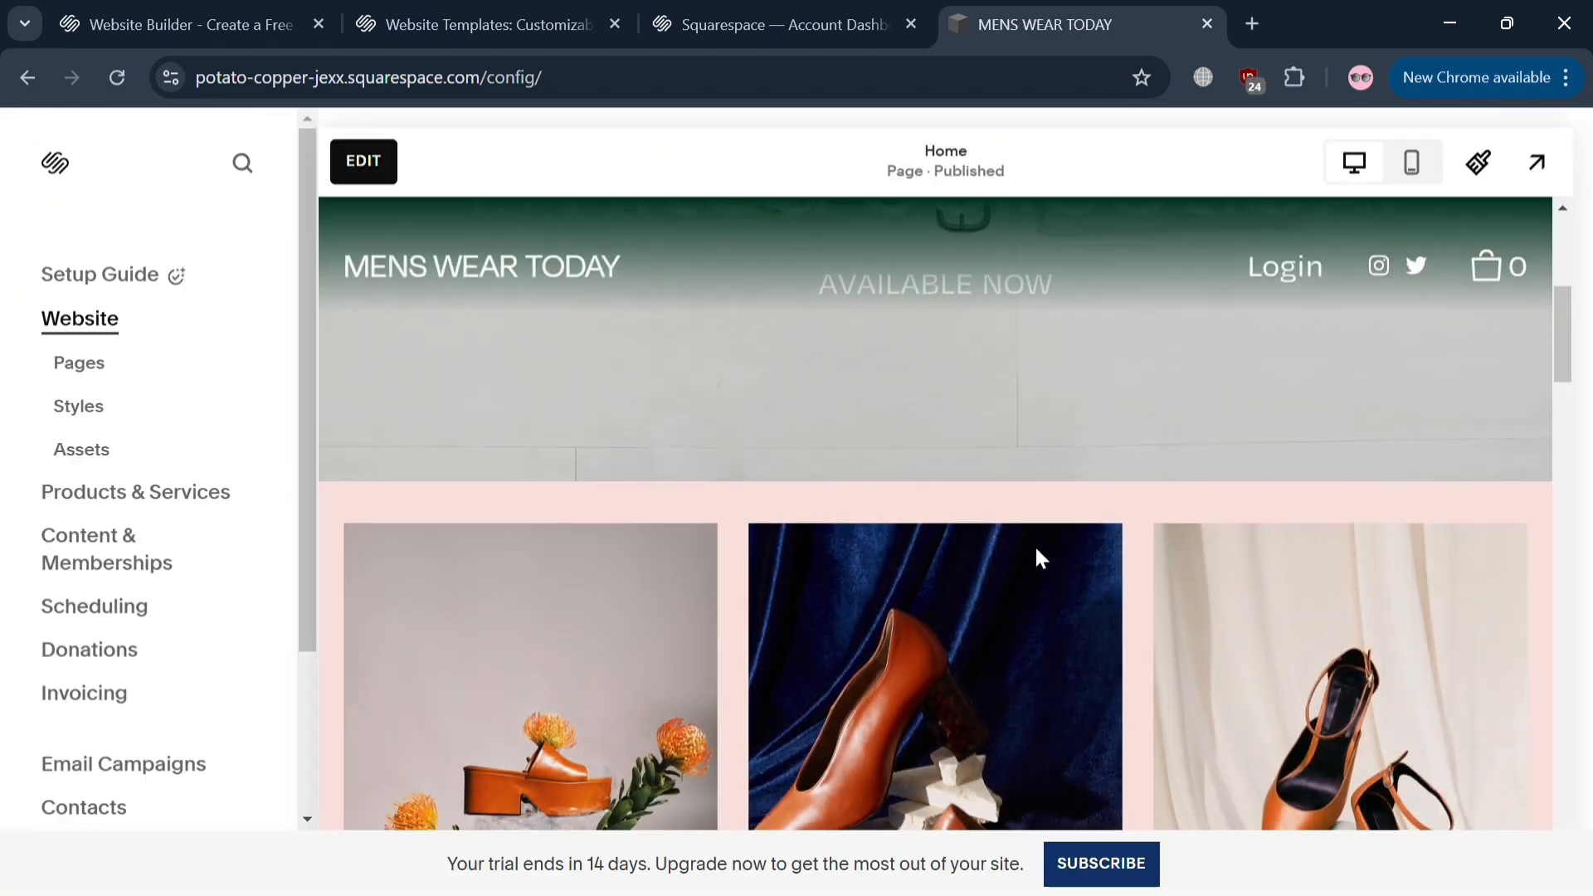
scroll(1021, 548, down, 4)
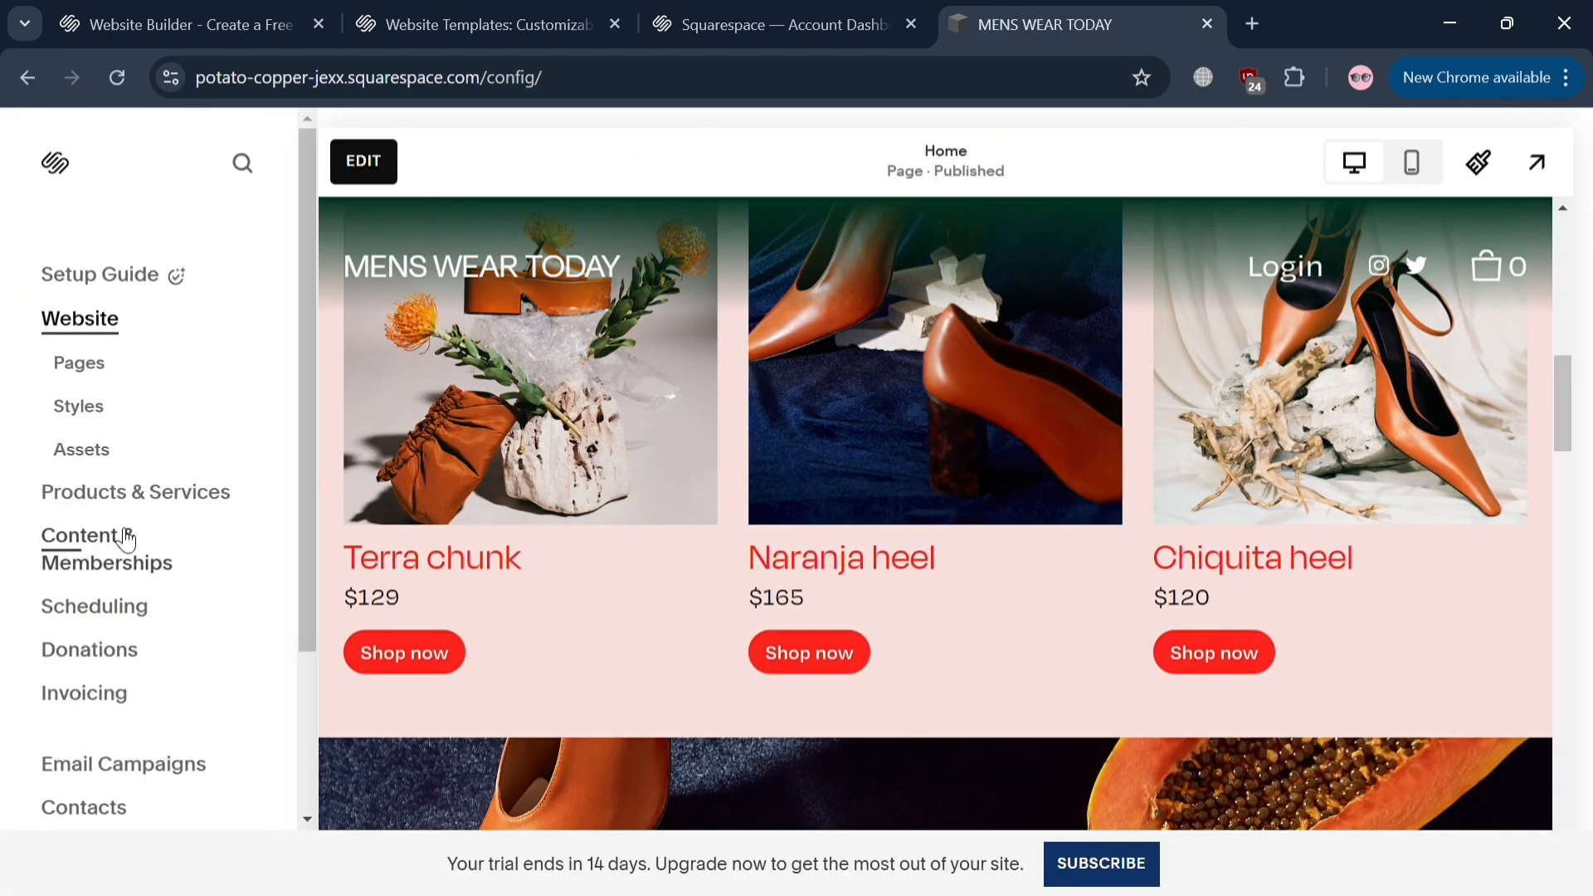
Look into the Email Campaigns and Contacts areas, and return to the website's home page
click(98, 711)
click(139, 729)
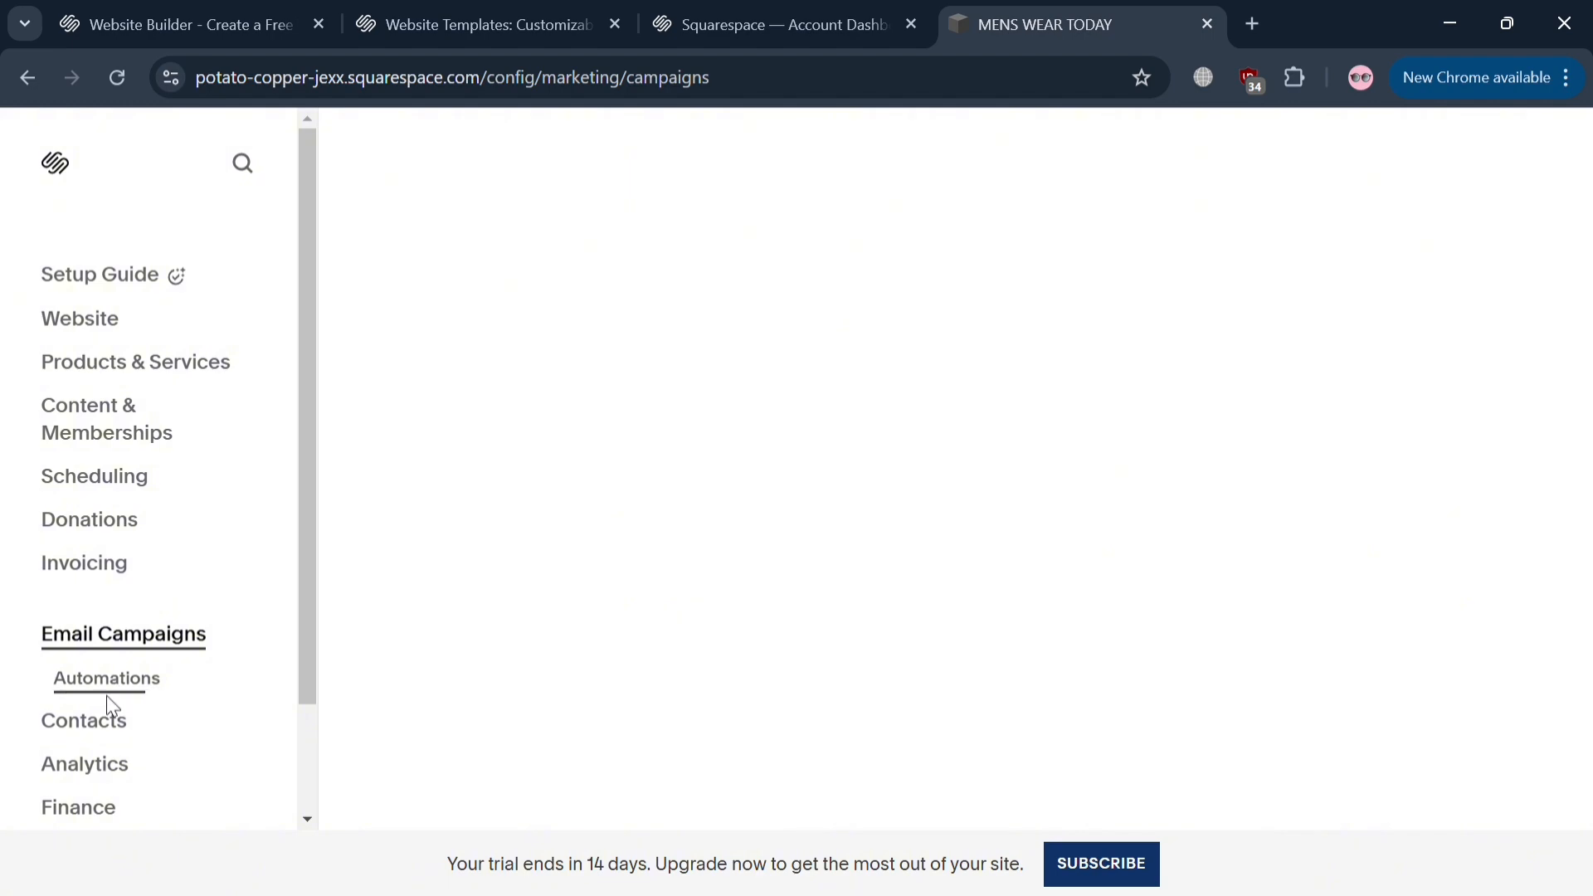
click(100, 722)
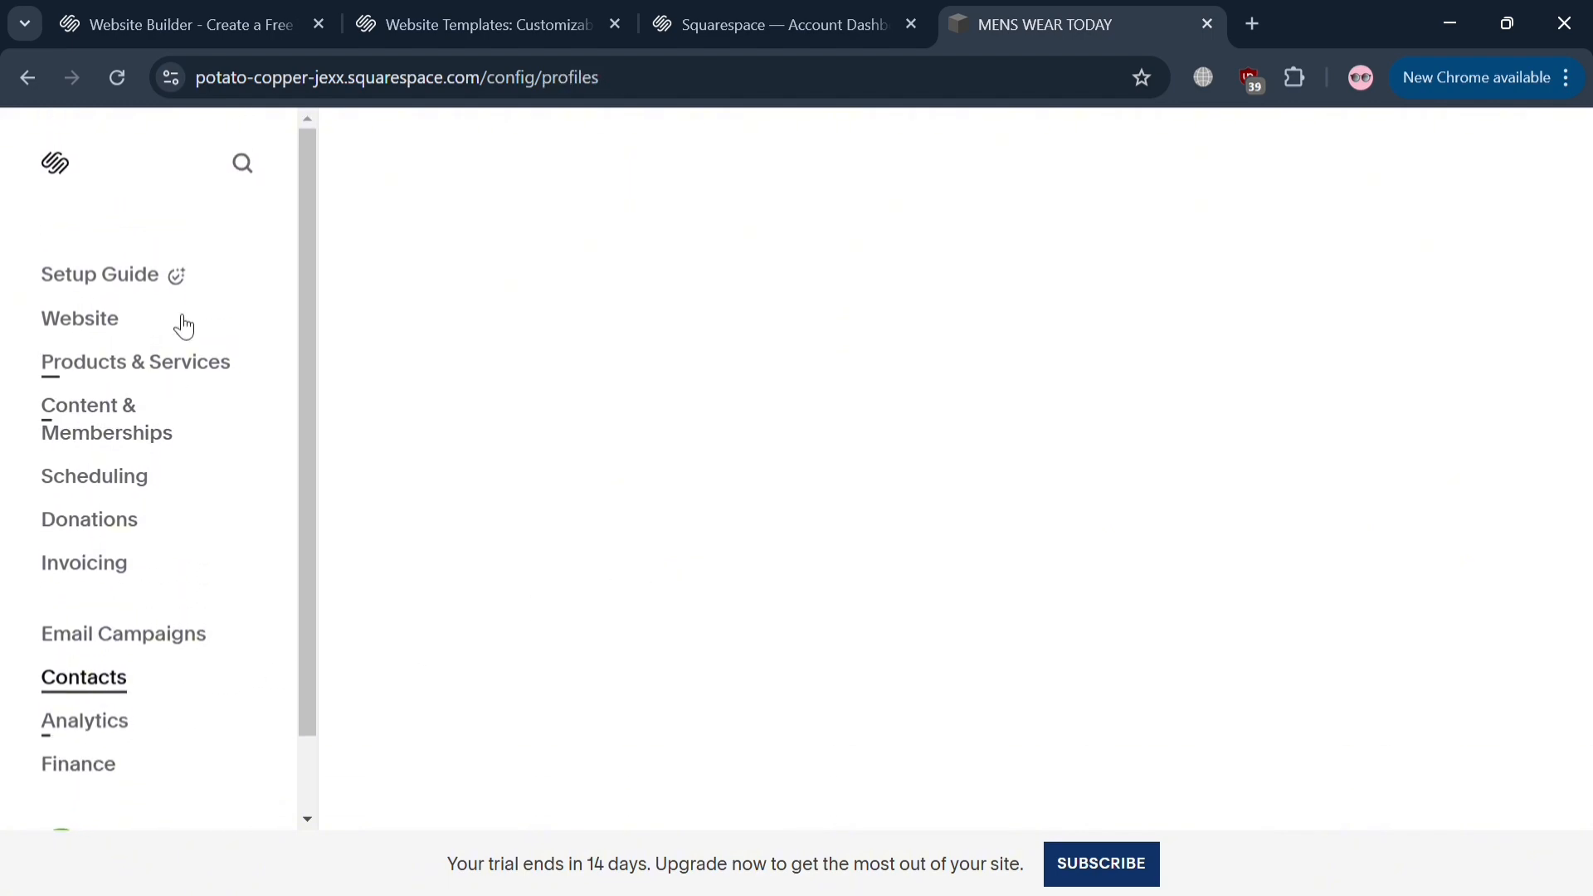
click(106, 326)
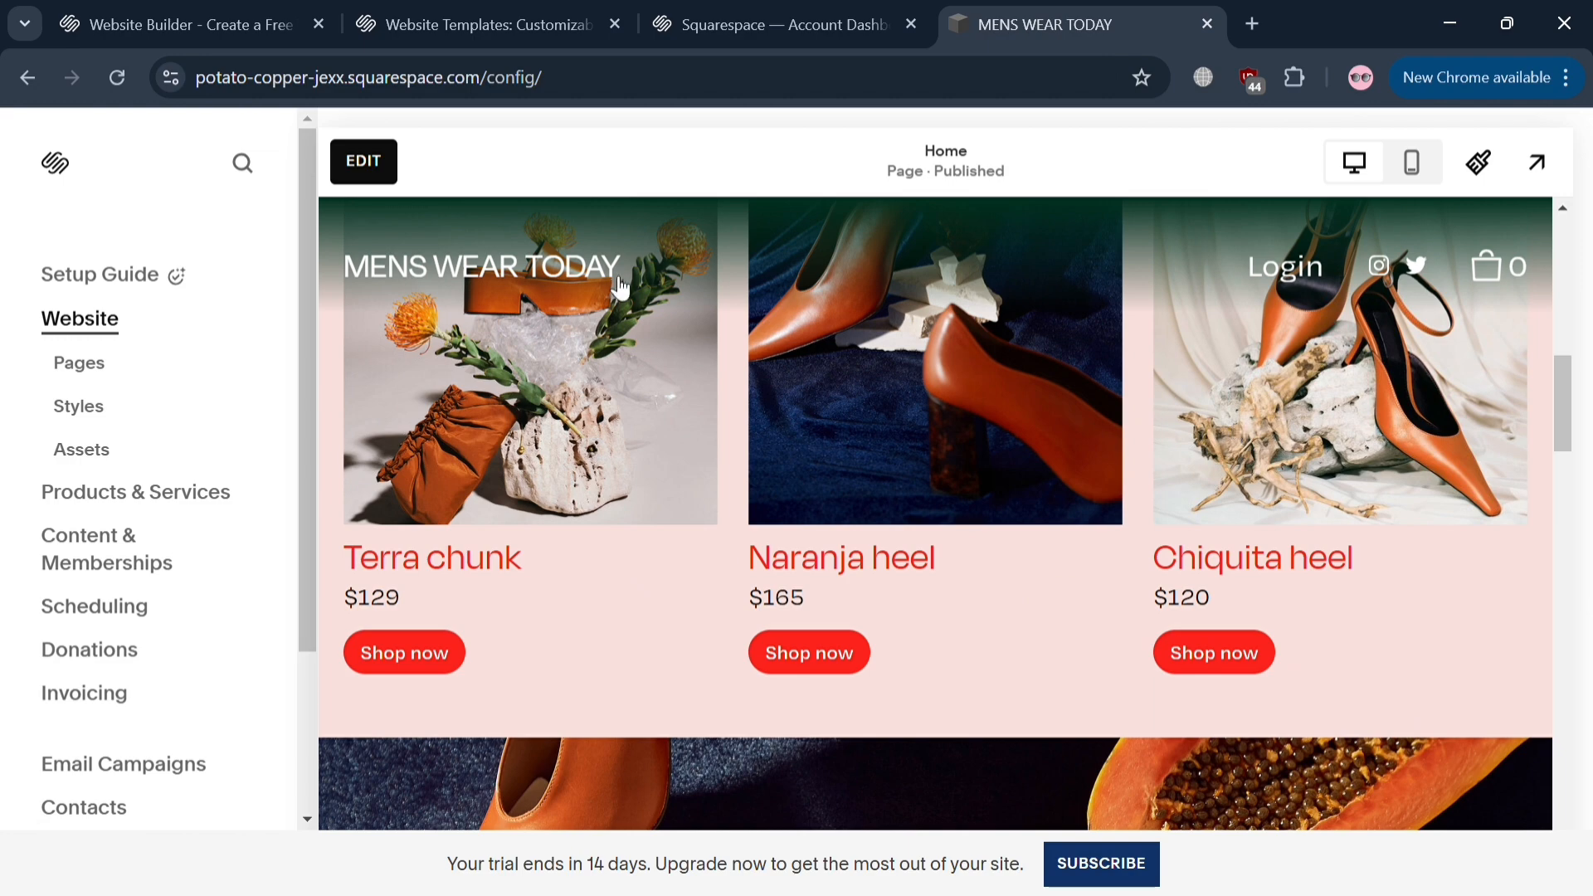
Preview the home page in the mobile layout and in full-window view, and return to the site dashboard
click(1438, 179)
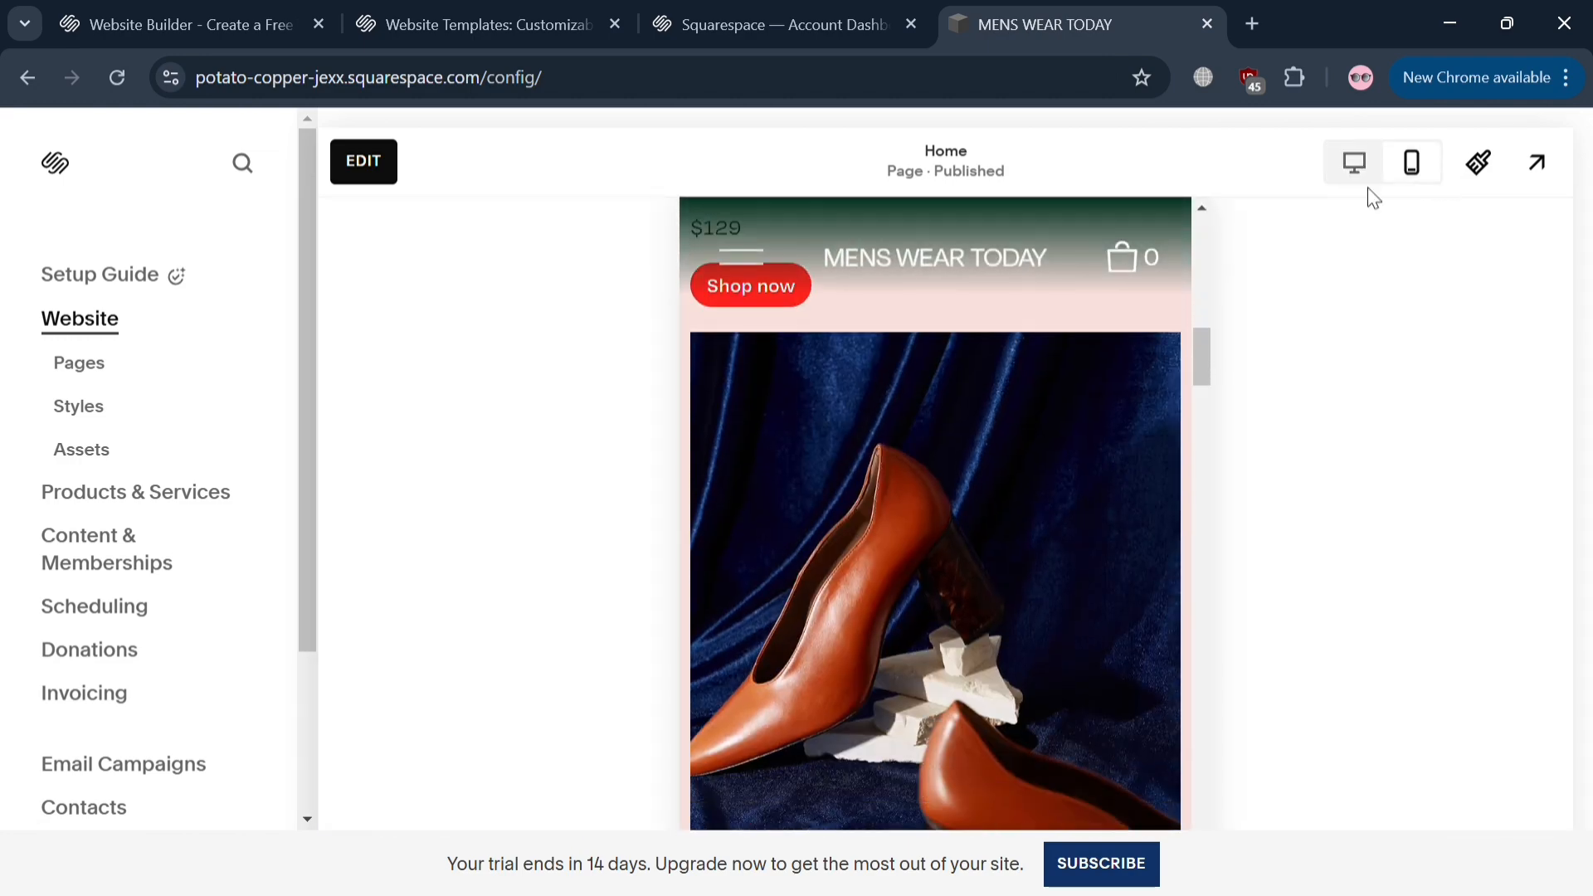
click(1537, 162)
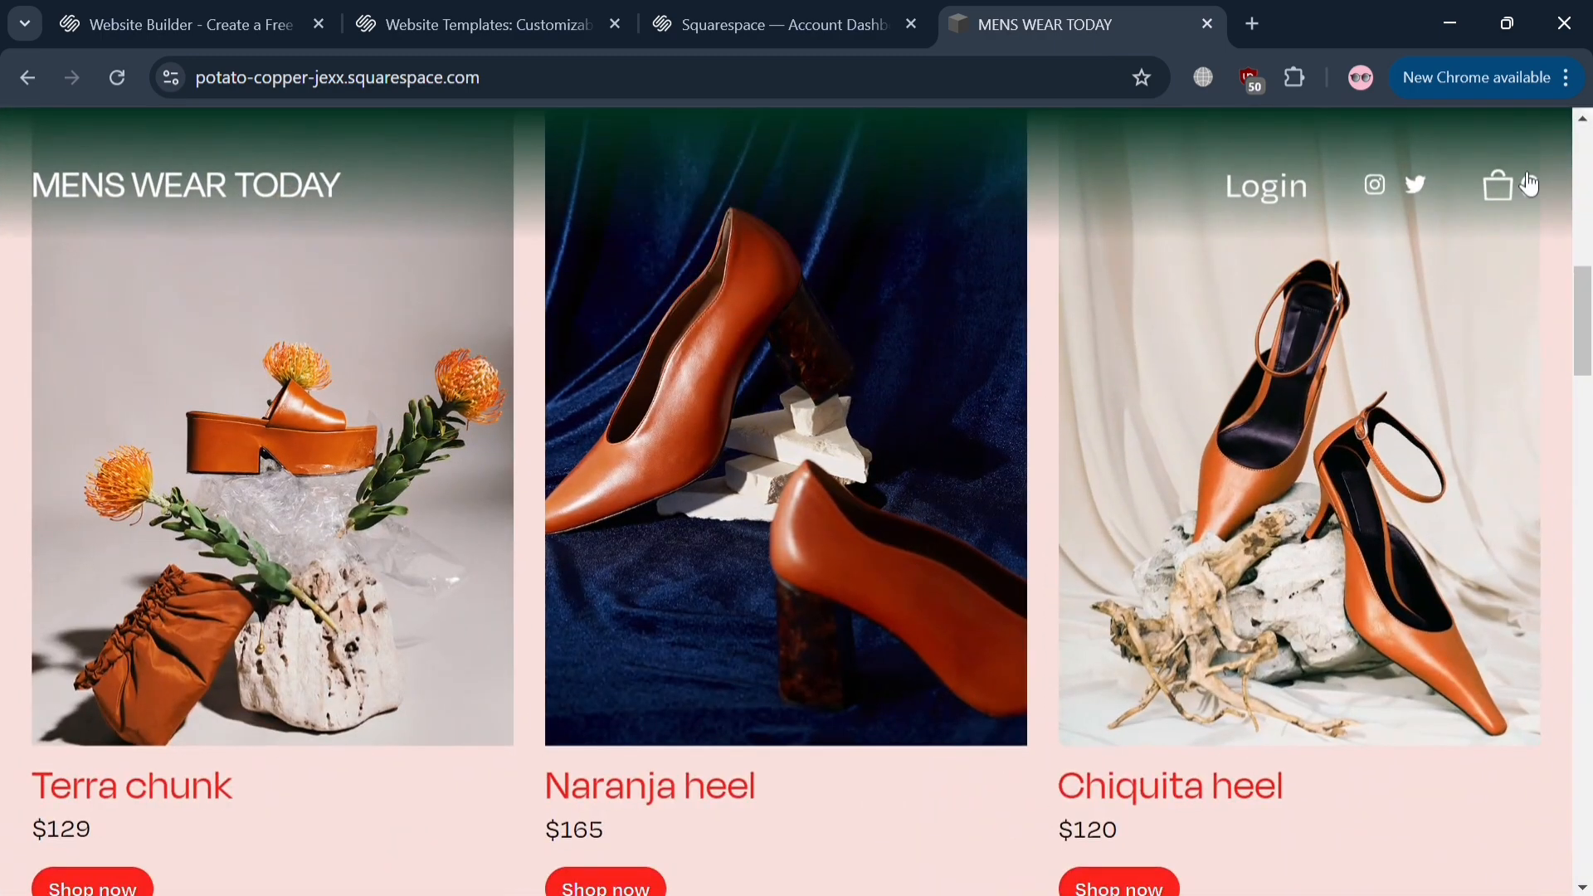
click(1568, 137)
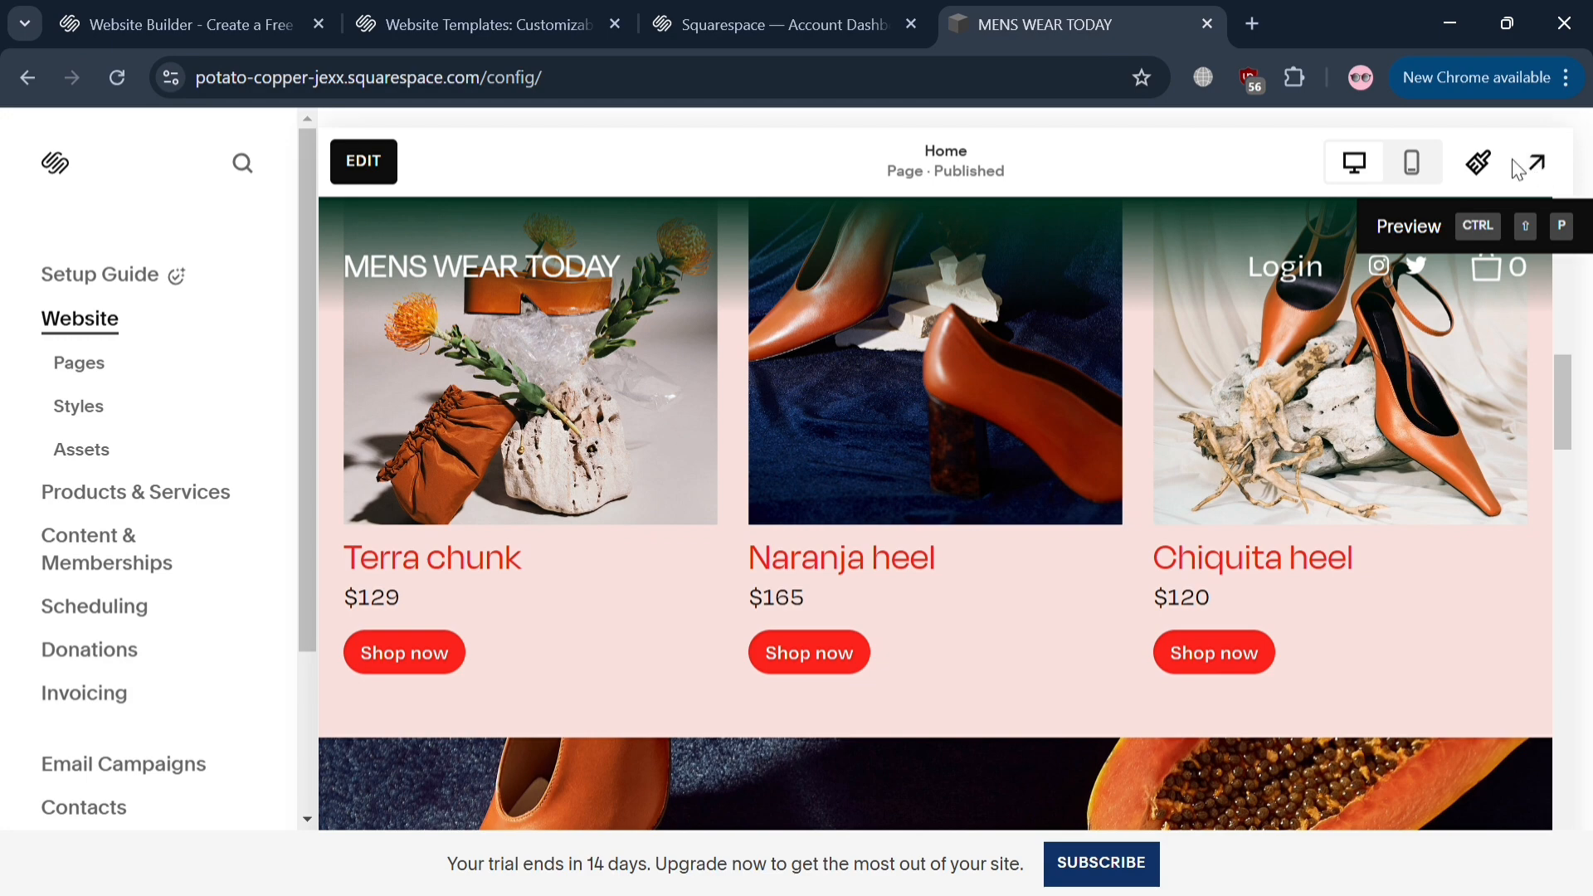
Open the site styles, exit them without changes, and look through the home page in the desktop layout
click(1476, 166)
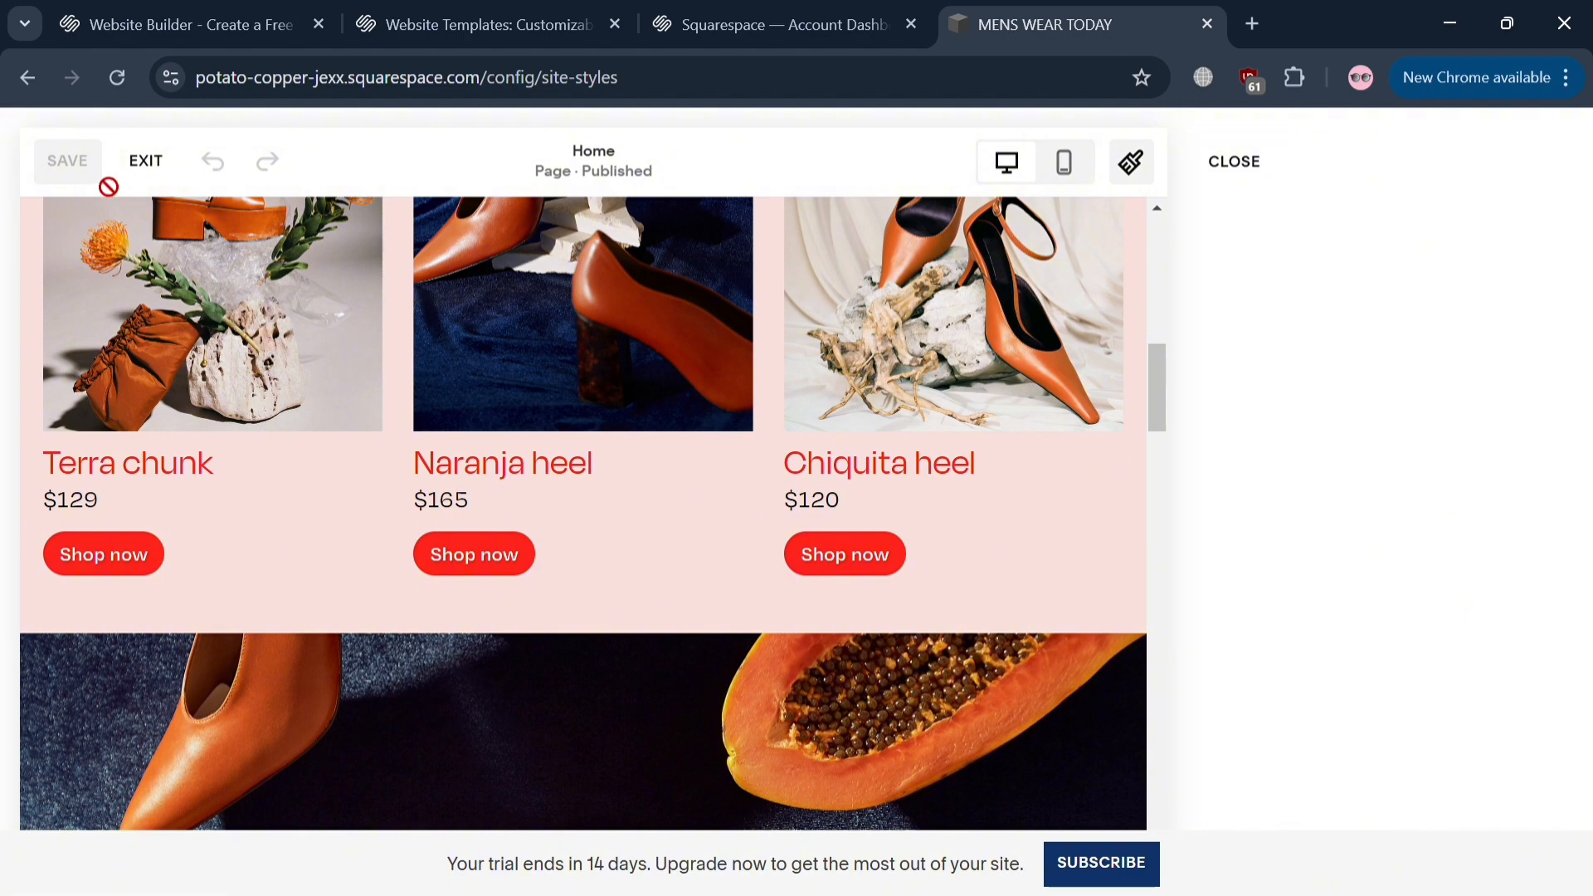
click(146, 162)
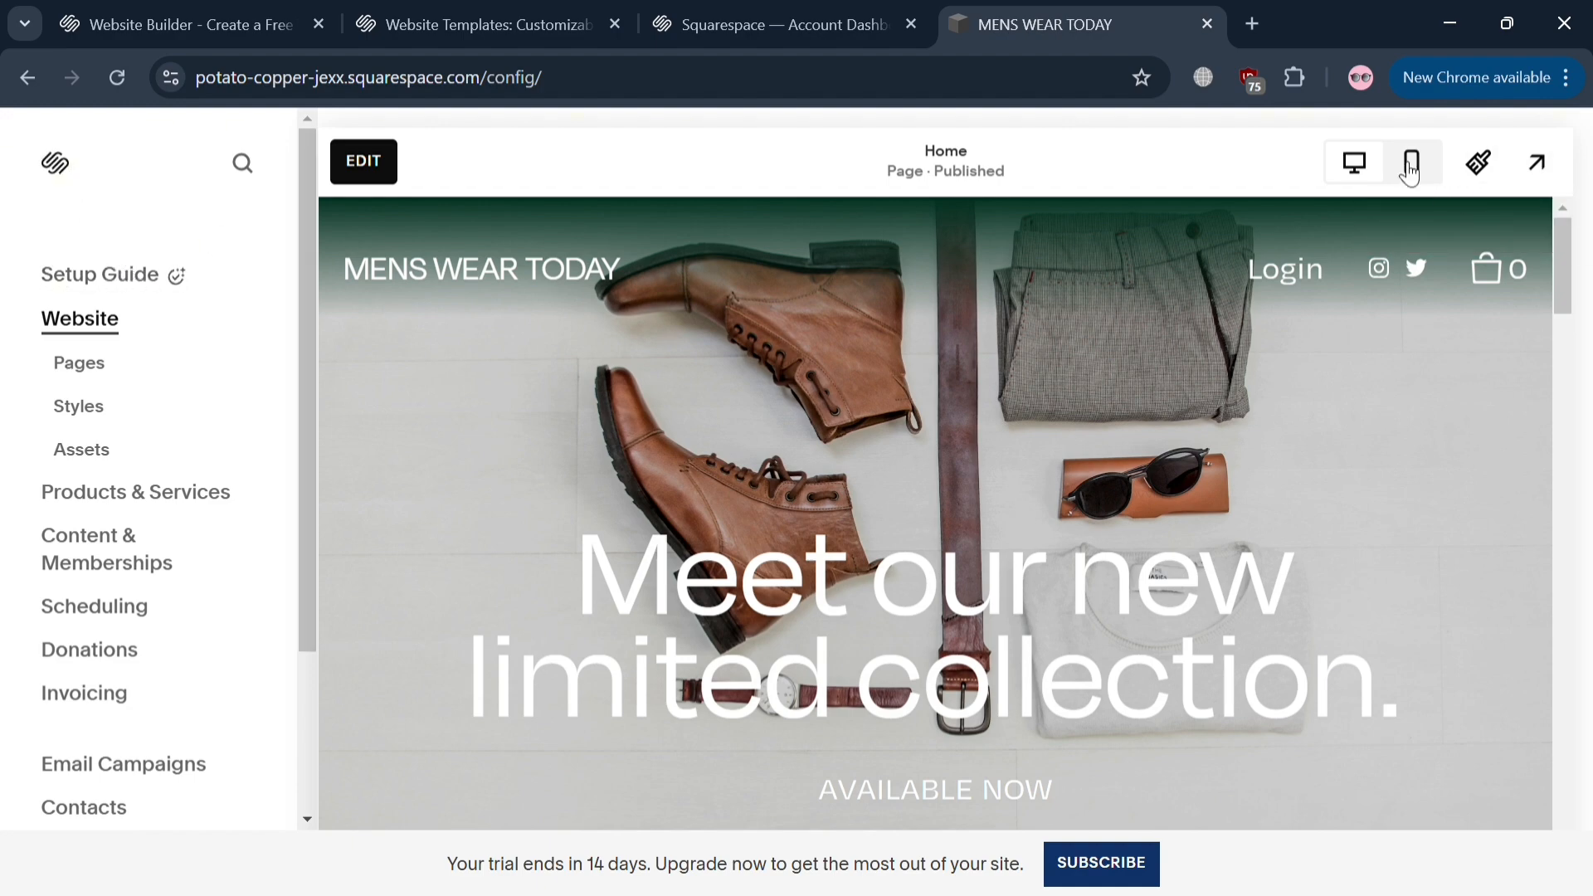
scroll(860, 655, down, 10)
scroll(860, 656, up, 7)
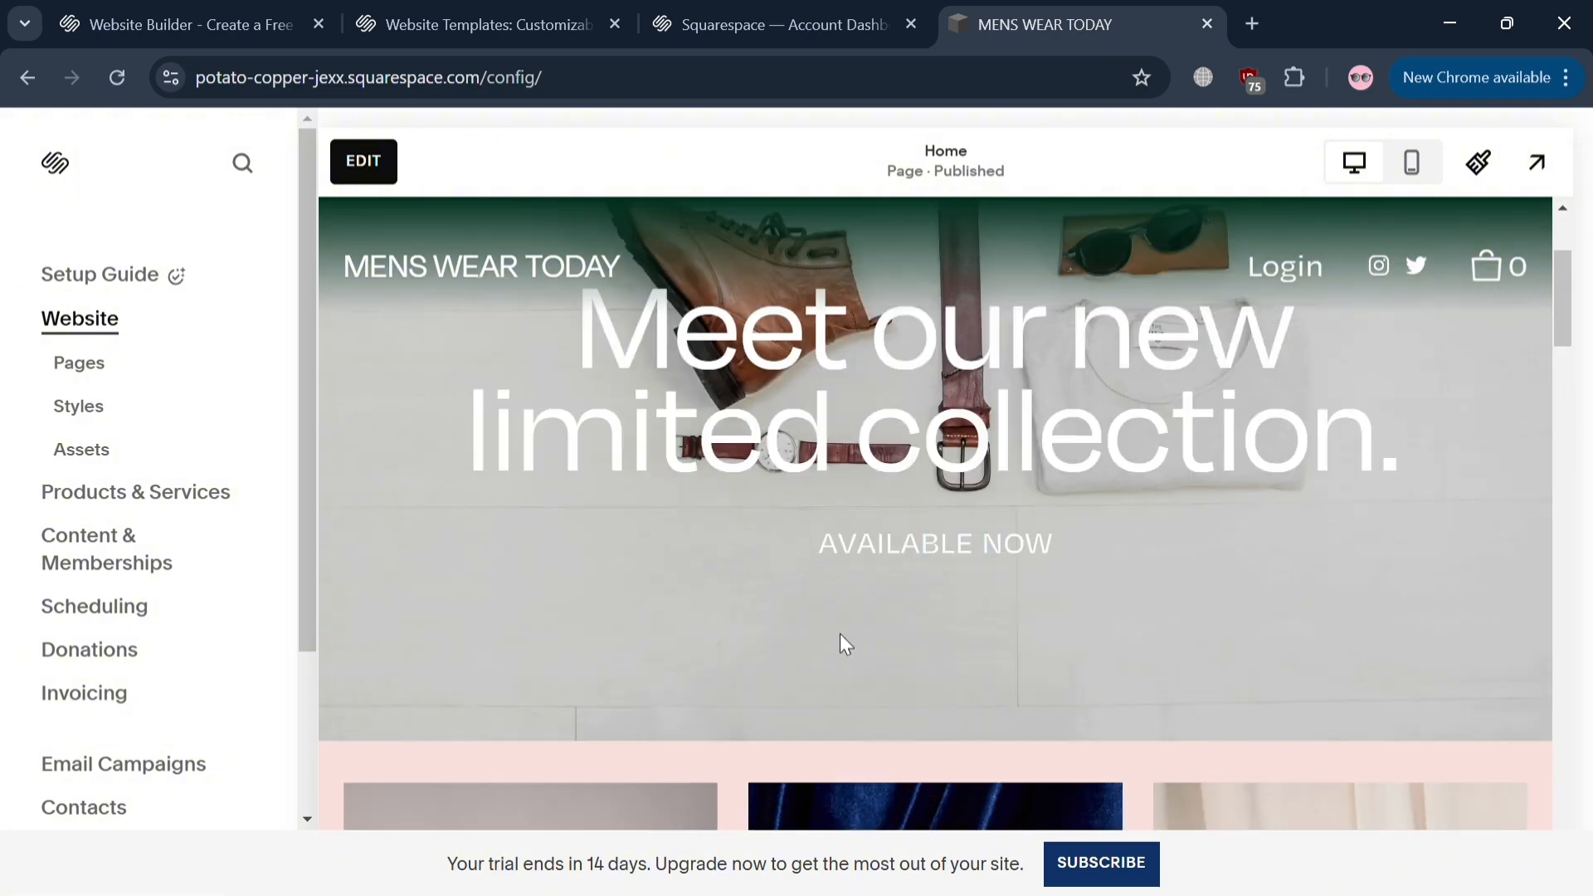
scroll(839, 643, up, 3)
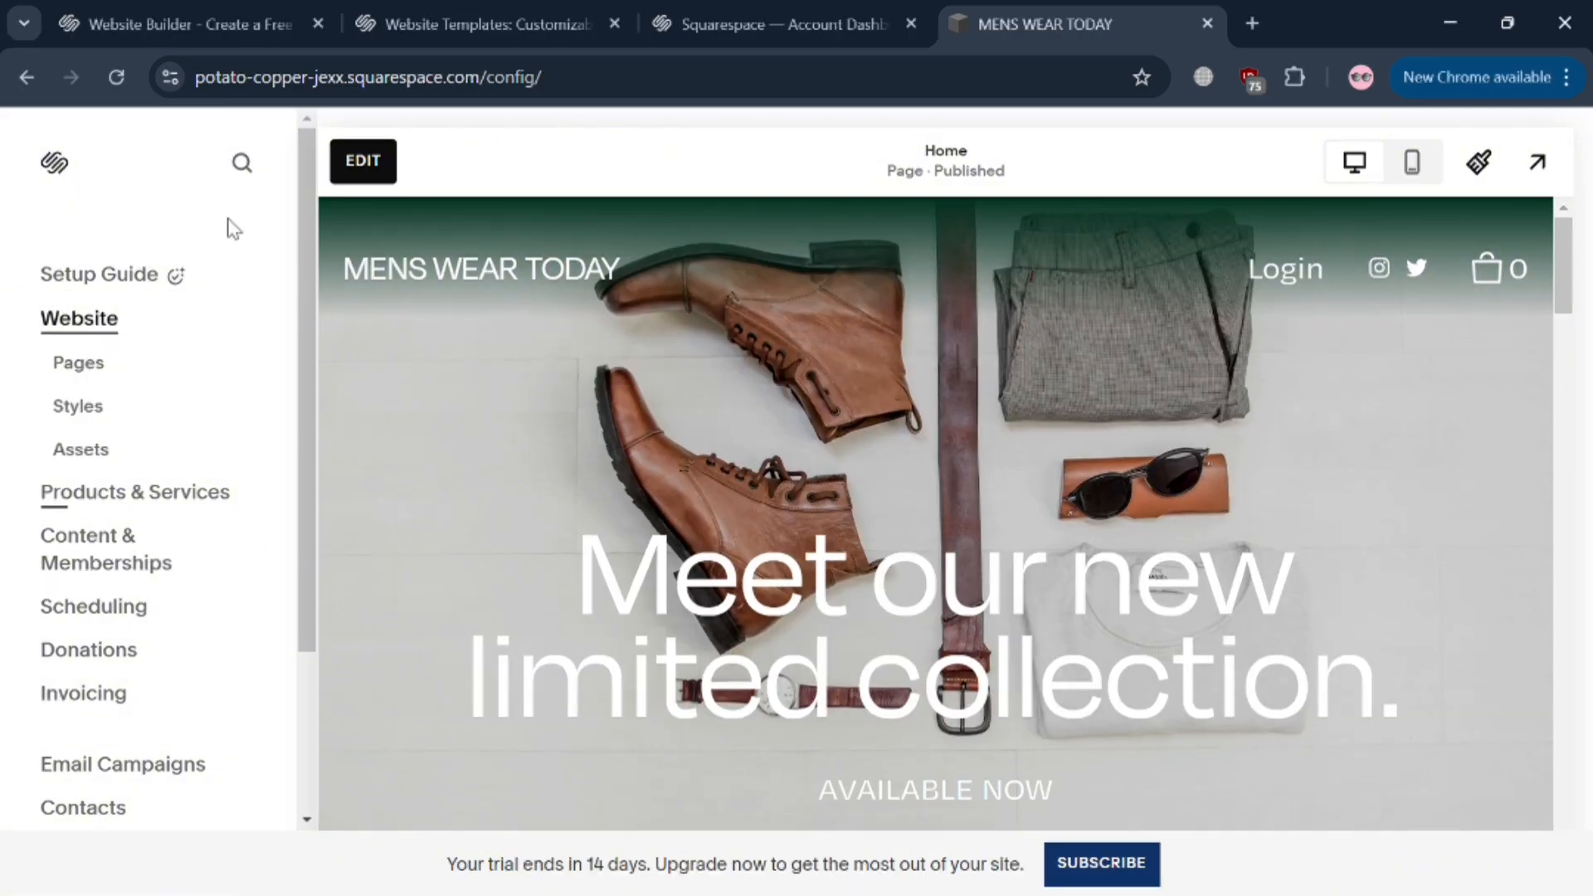